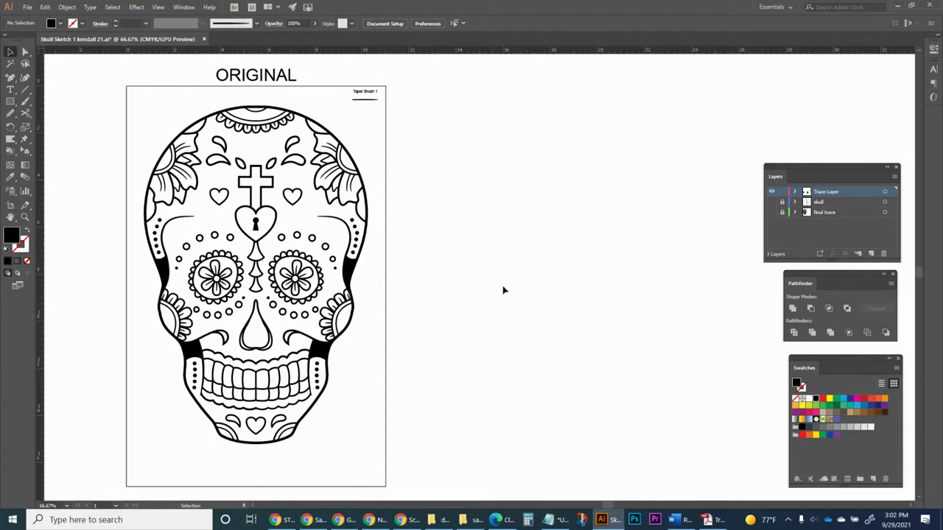
# Compare the hand-drawn skull sketch with the tracing by toggling the skull layer and Trace Layer visibility, leaving the sketch hidden.
pyautogui.click(772, 202)
pyautogui.moveTo(787, 183); pyautogui.dragTo(437, 142)
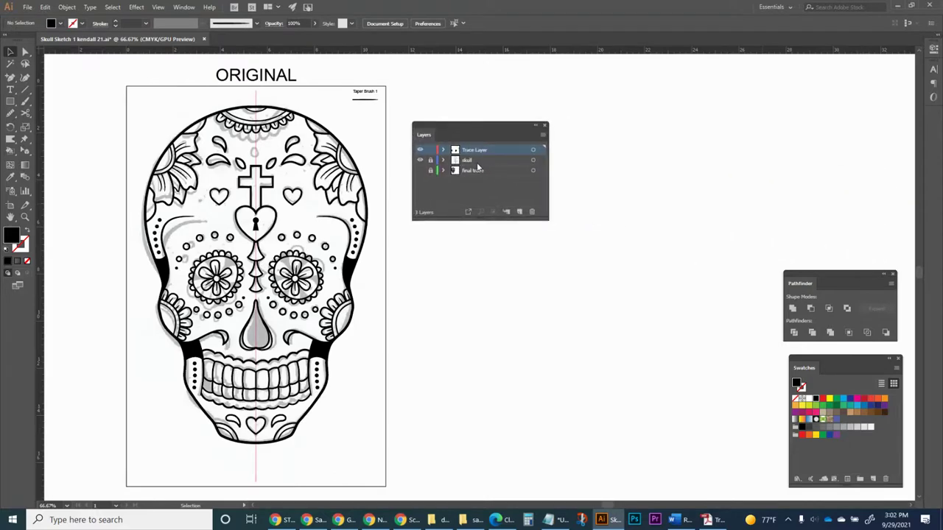
pyautogui.click(421, 151)
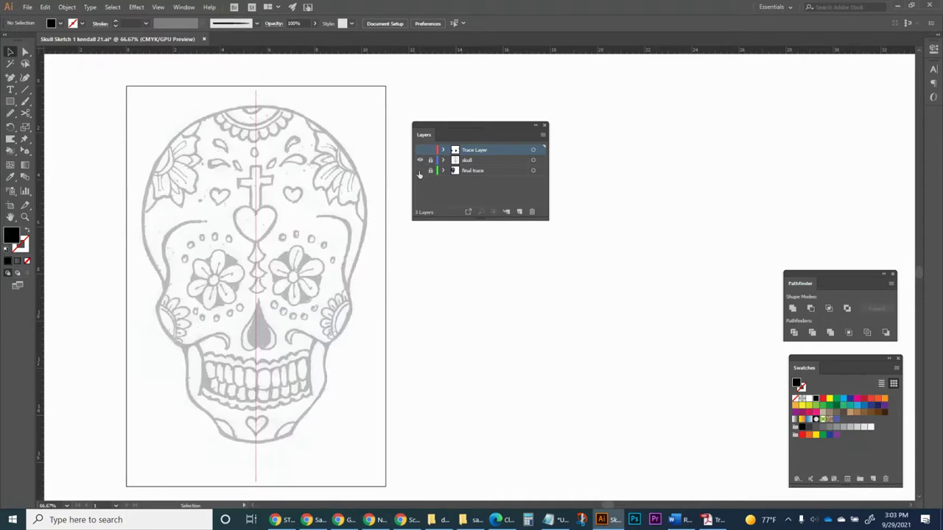
pyautogui.click(421, 161)
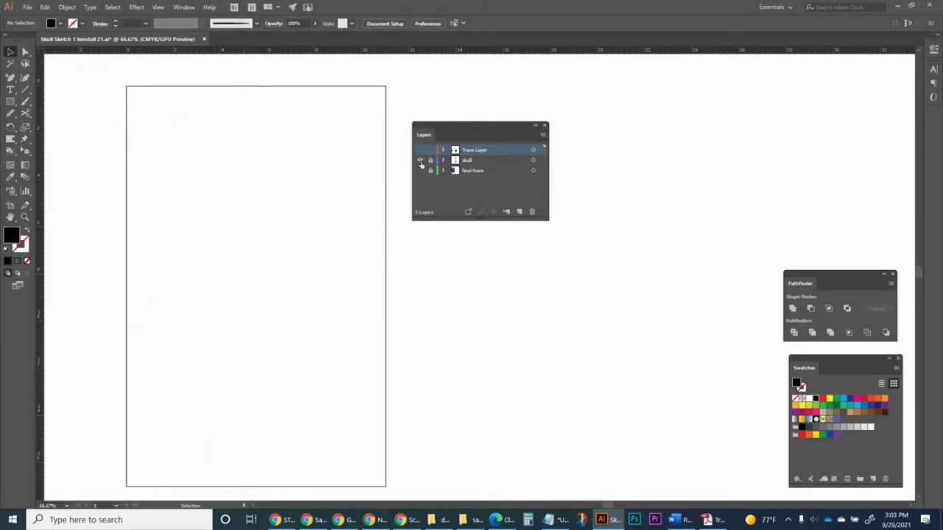
pyautogui.click(421, 161)
pyautogui.click(420, 150)
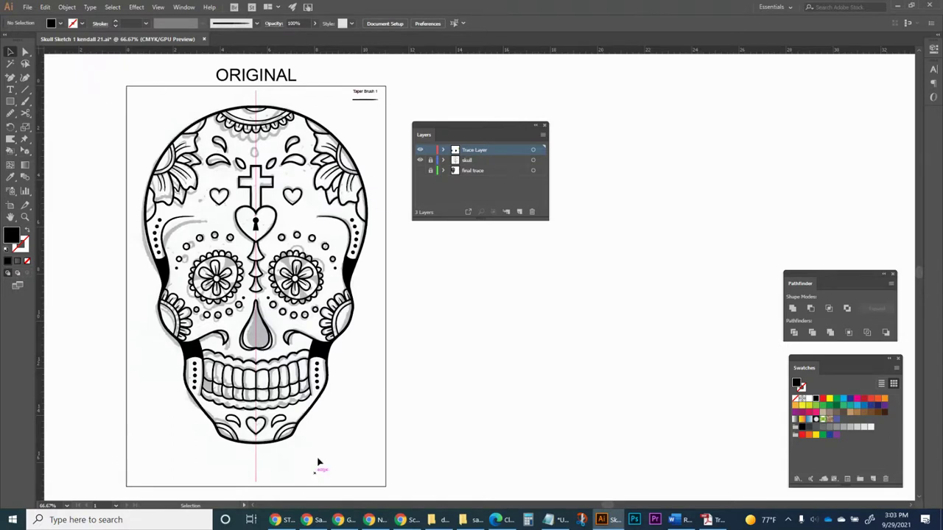
pyautogui.press('z')
pyautogui.click(421, 161)
# Examine the traced teardrop, keyhole and nose shapes up close to check how their fills and strokes are built.
pyautogui.moveTo(147, 118); pyautogui.dragTo(312, 251)
pyautogui.press('v')
pyautogui.moveTo(455, 130); pyautogui.dragTo(799, 140)
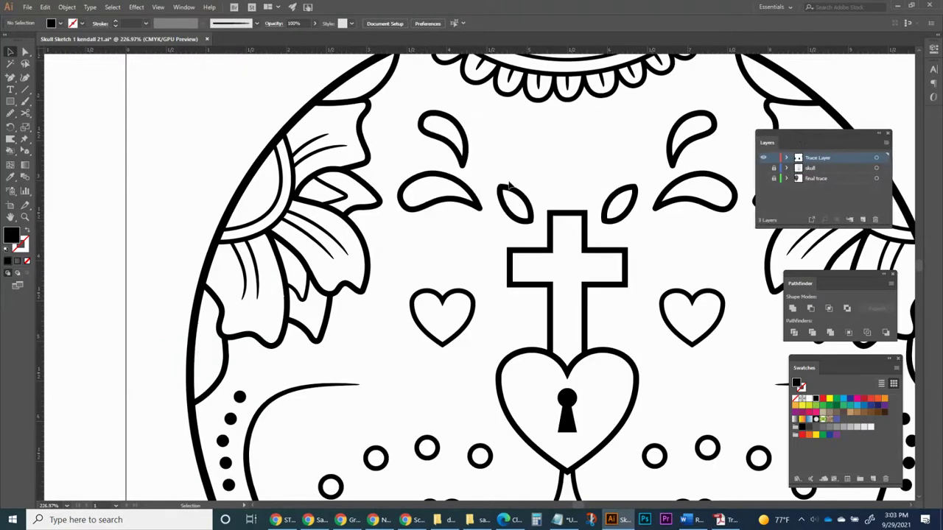
pyautogui.click(460, 205)
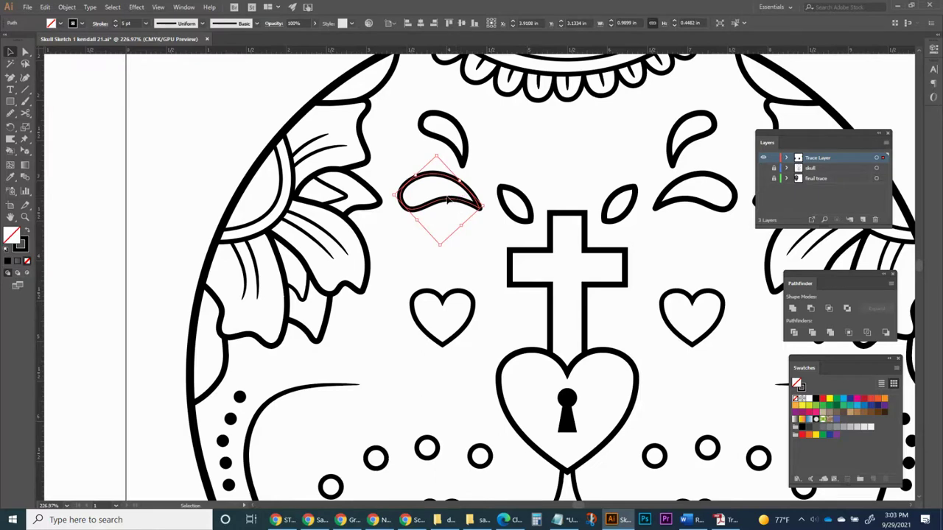
pyautogui.click(335, 239)
pyautogui.click(568, 427)
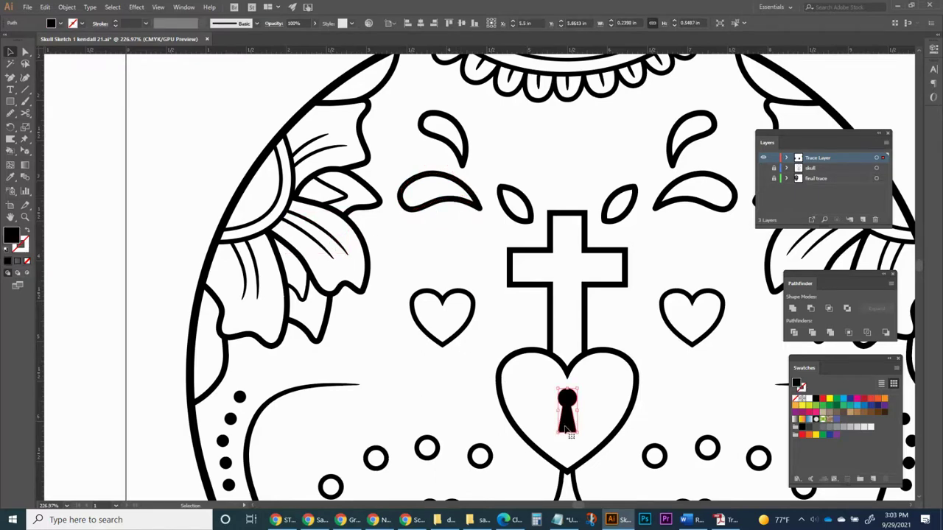
pyautogui.moveTo(463, 458); pyautogui.dragTo(395, 164)
pyautogui.scroll(-5, 395, 163)
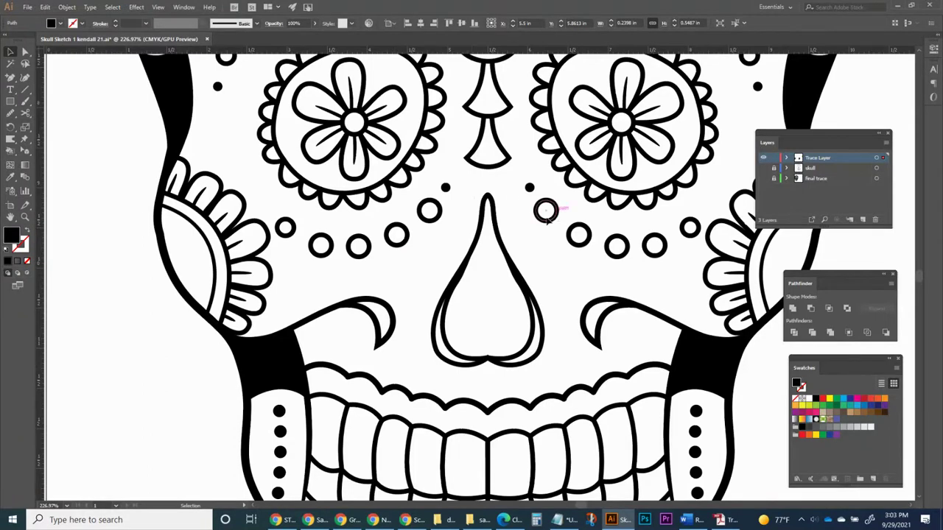
pyautogui.click(483, 240)
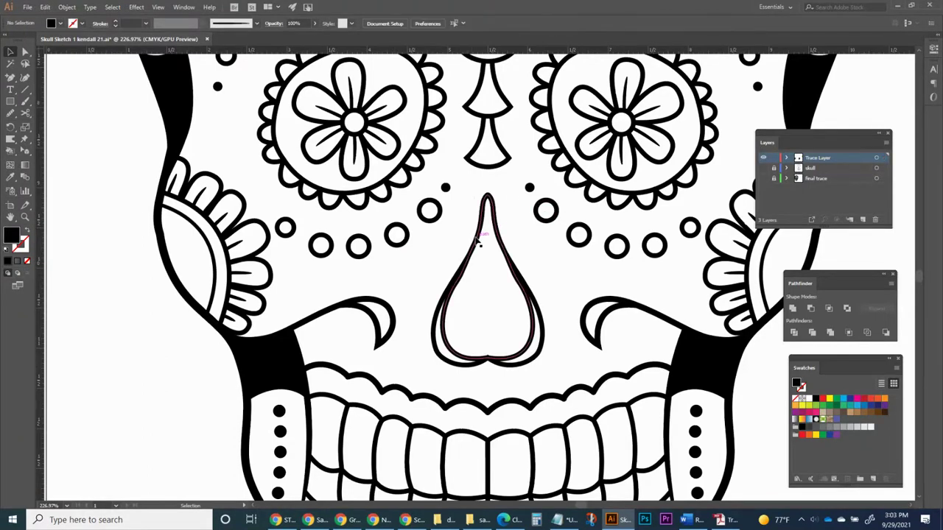
pyautogui.click(481, 247)
pyautogui.press('a')
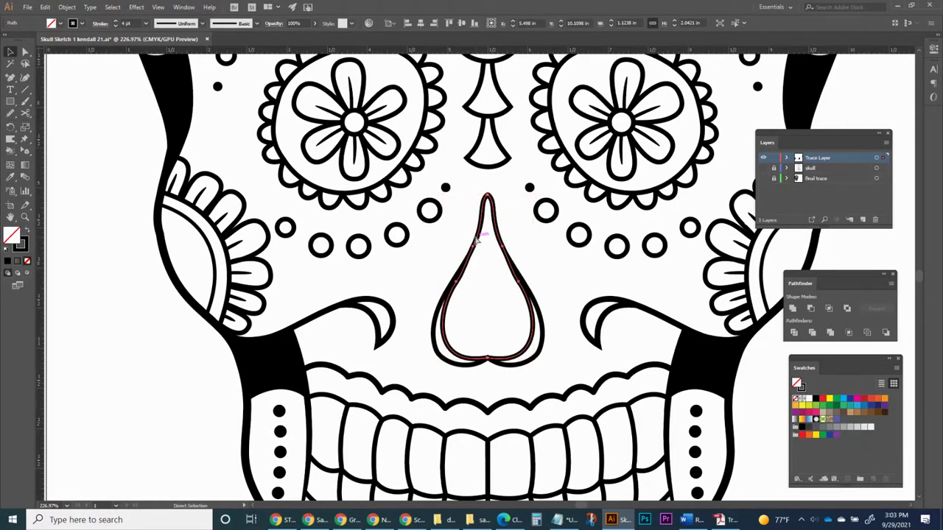
# Add a second artboard beside the one holding the skull tracing.
pyautogui.hotkey('ctrl', '-')
pyautogui.hotkey('ctrl', '-')
pyautogui.hotkey('ctrl', '-')
pyautogui.hotkey('ctrl', '-')
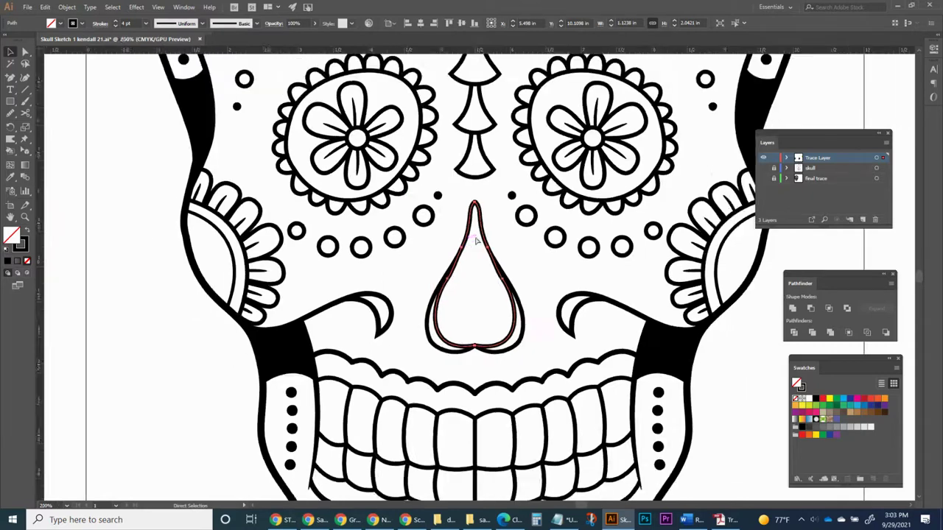
pyautogui.moveTo(554, 232); pyautogui.dragTo(495, 232)
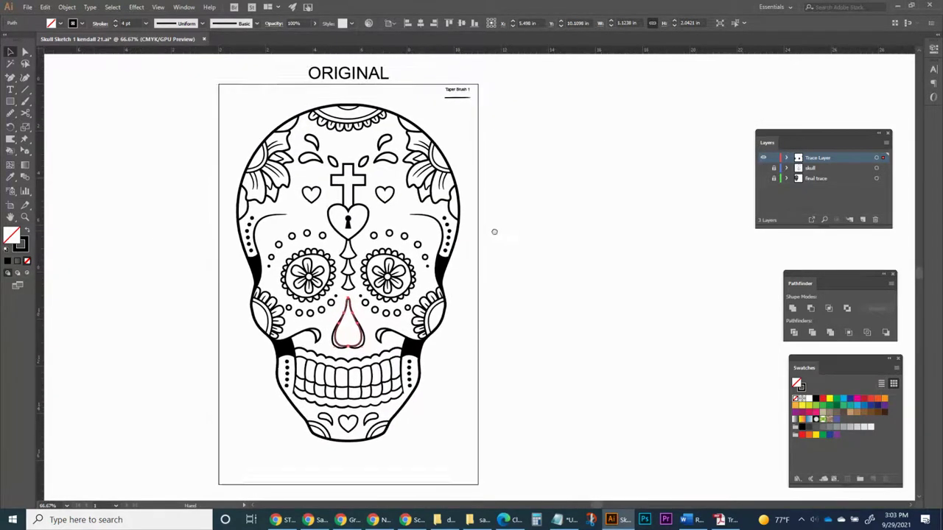
pyautogui.hotkey('ctrl', '-')
pyautogui.moveTo(591, 174); pyautogui.dragTo(461, 179)
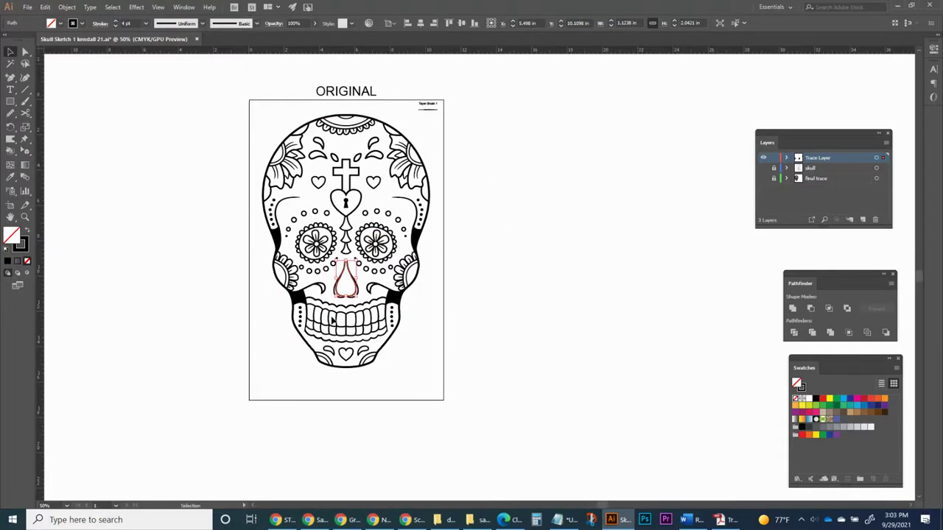
pyautogui.moveTo(770, 149); pyautogui.dragTo(778, 171)
pyautogui.moveTo(423, 176); pyautogui.dragTo(347, 180)
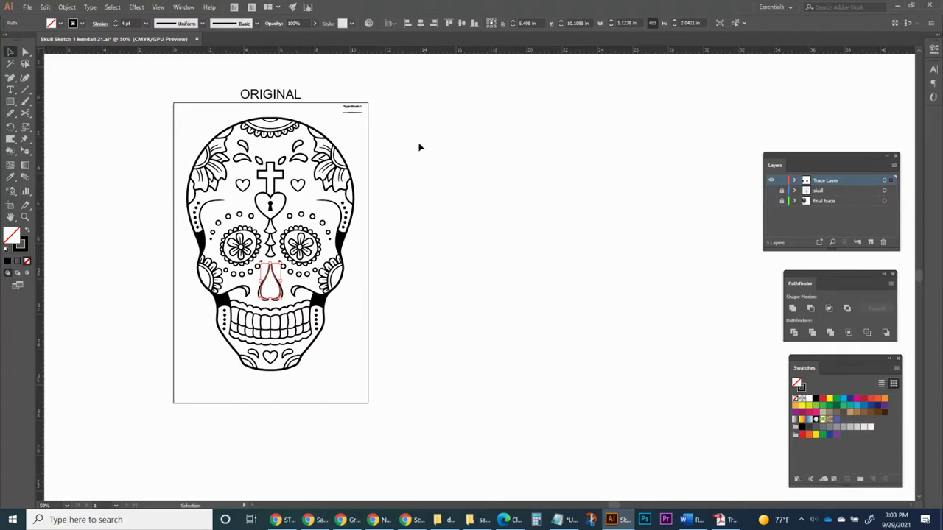
pyautogui.click(184, 7)
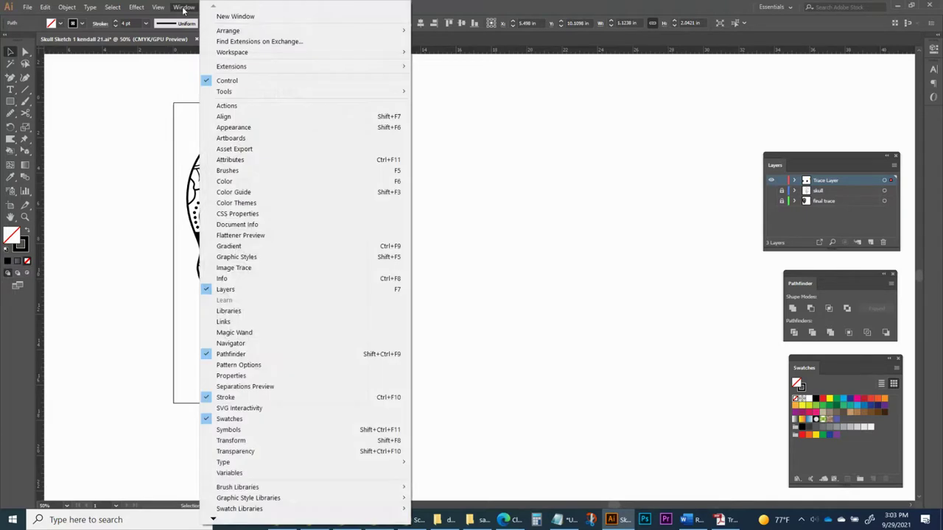
pyautogui.click(221, 140)
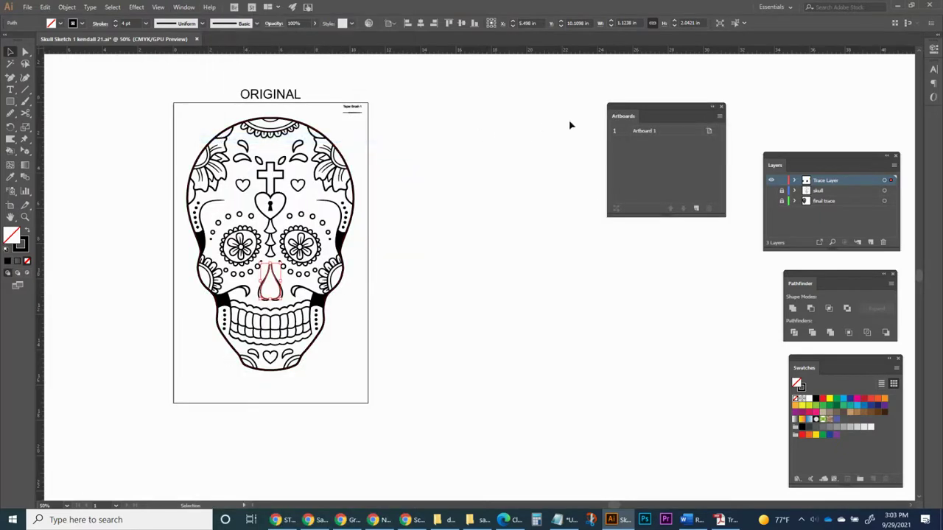
pyautogui.moveTo(623, 121); pyautogui.dragTo(527, 122)
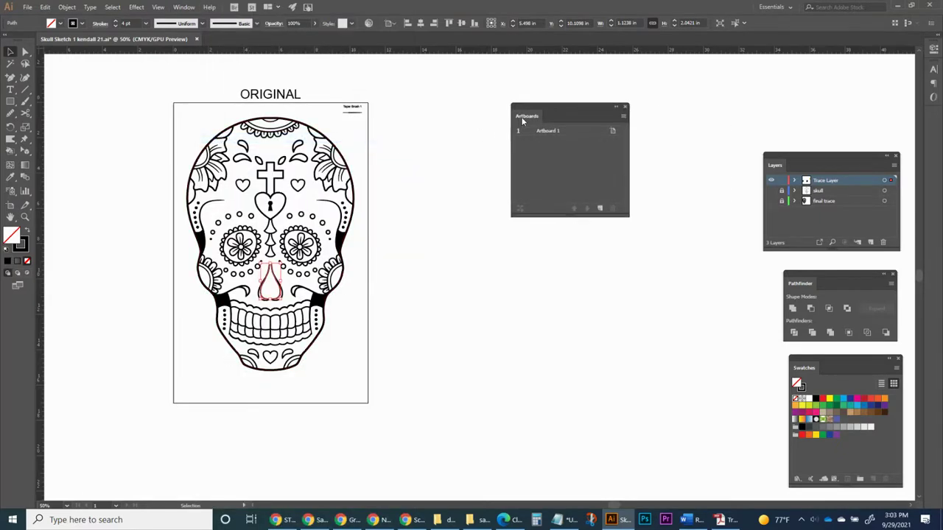
pyautogui.click(601, 209)
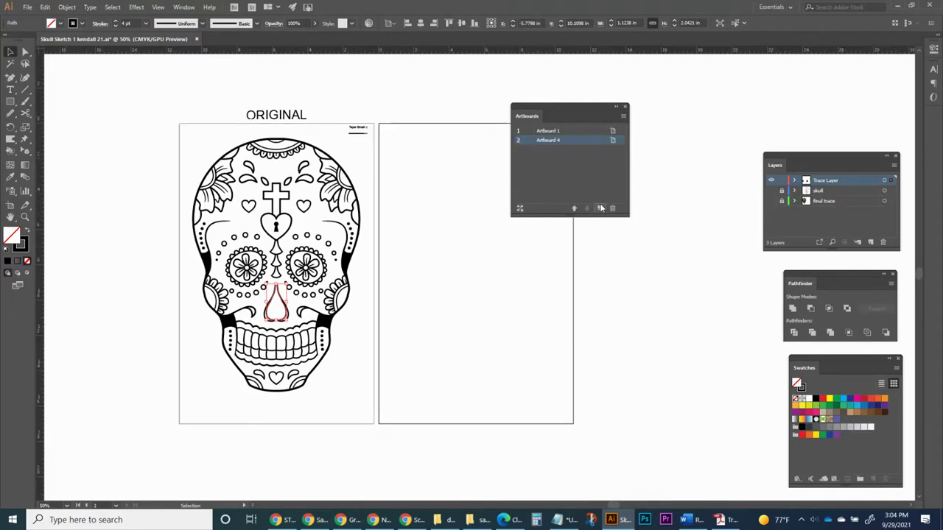
# Rename the artboard containing the skull tracing as original.
pyautogui.moveTo(530, 116); pyautogui.dragTo(592, 142)
pyautogui.click(608, 157)
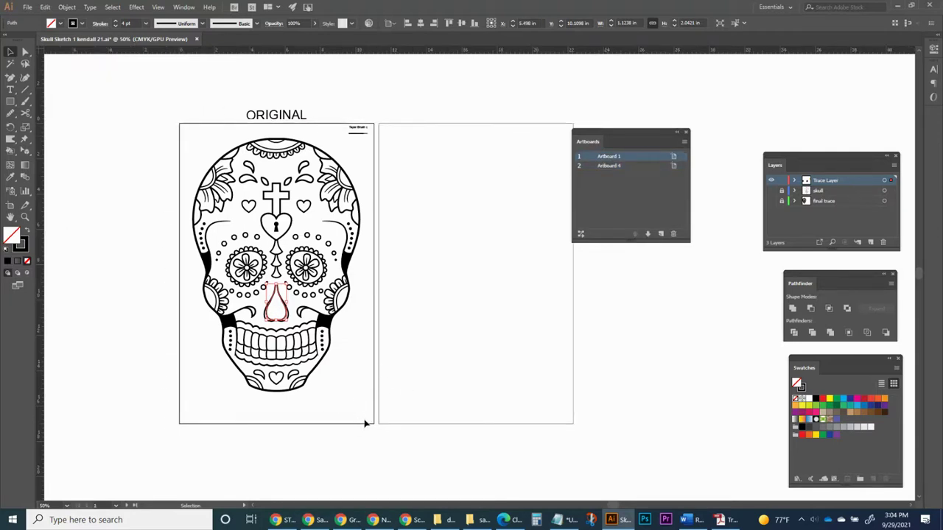
pyautogui.click(602, 166)
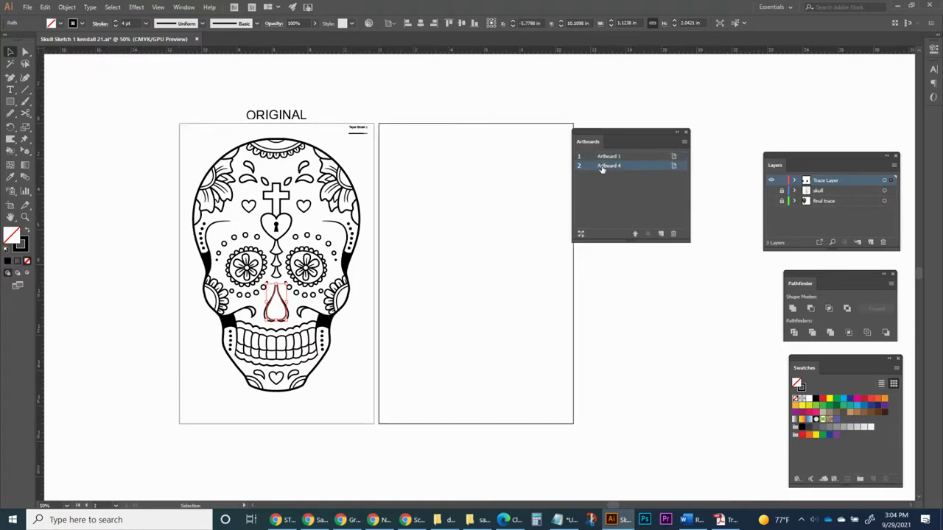
pyautogui.click(607, 158)
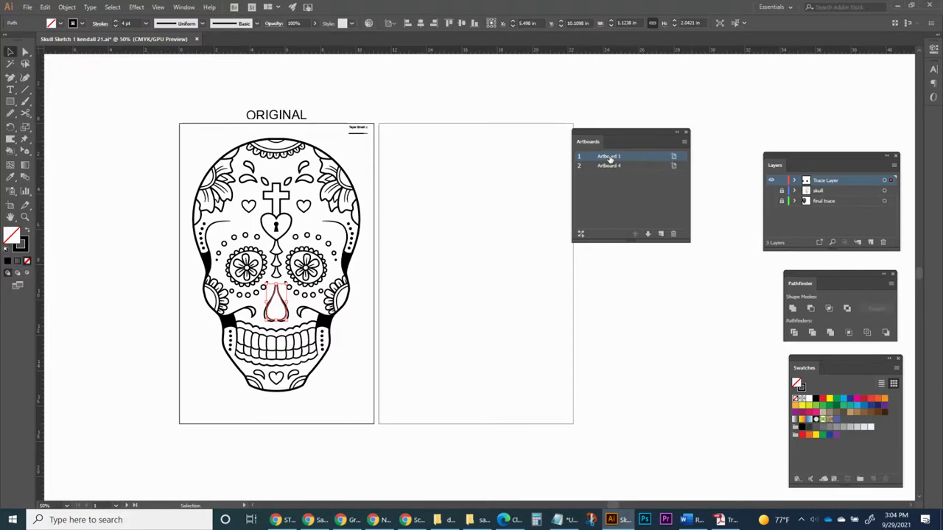
pyautogui.doubleClick(610, 157)
pyautogui.write('S')
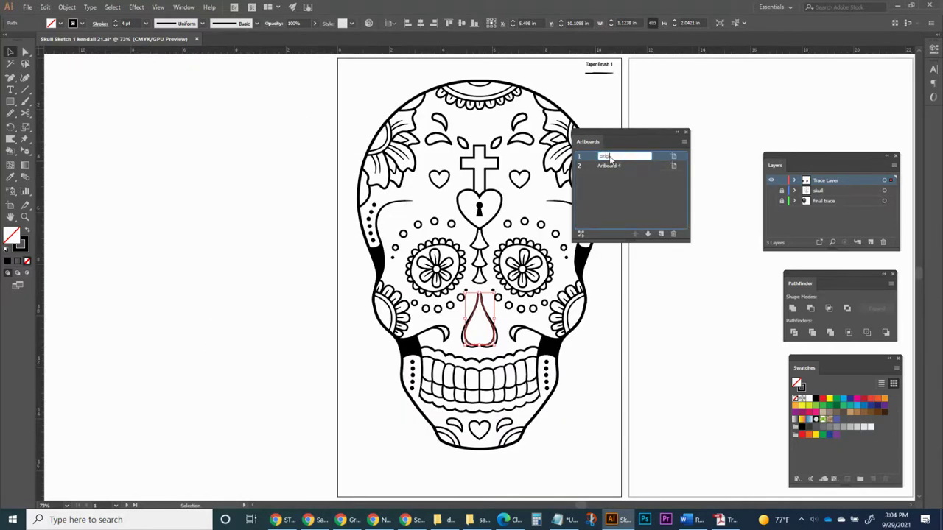
pyautogui.press('Return')
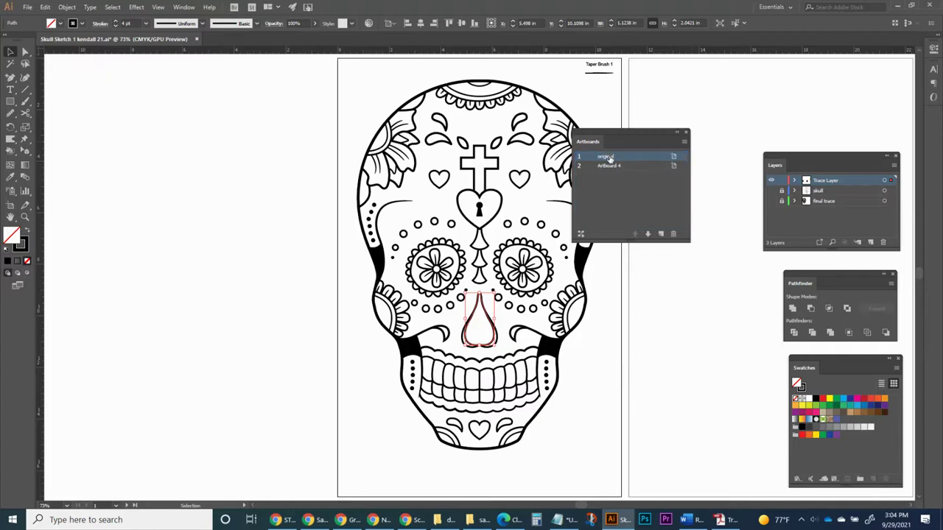
# Rename the empty second artboard as color, make the original artboard active and close the artboard list.
pyautogui.doubleClick(607, 167)
pyautogui.write('color')
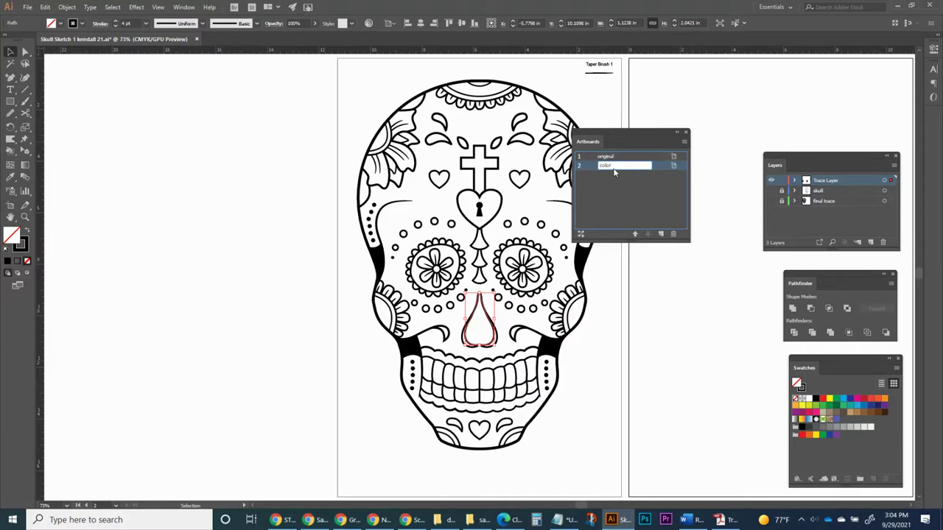
pyautogui.press('Return')
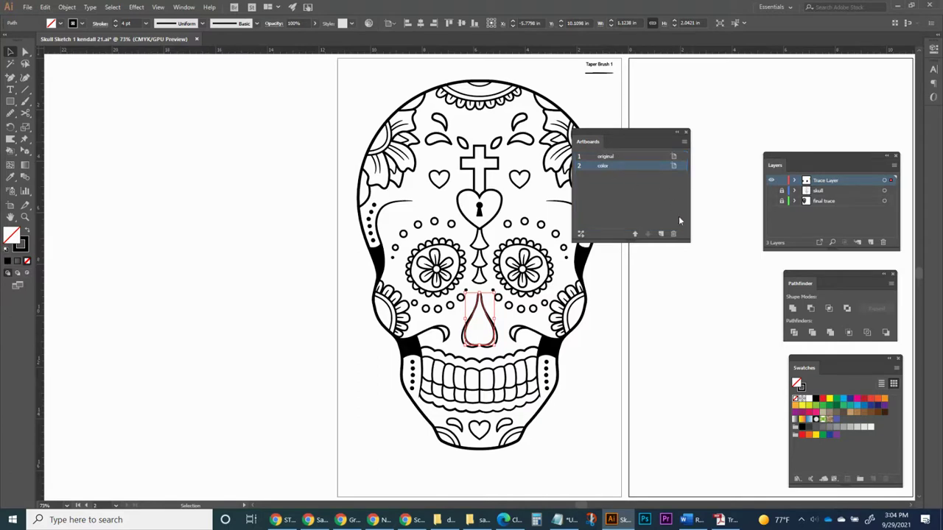
pyautogui.moveTo(701, 324); pyautogui.dragTo(427, 324)
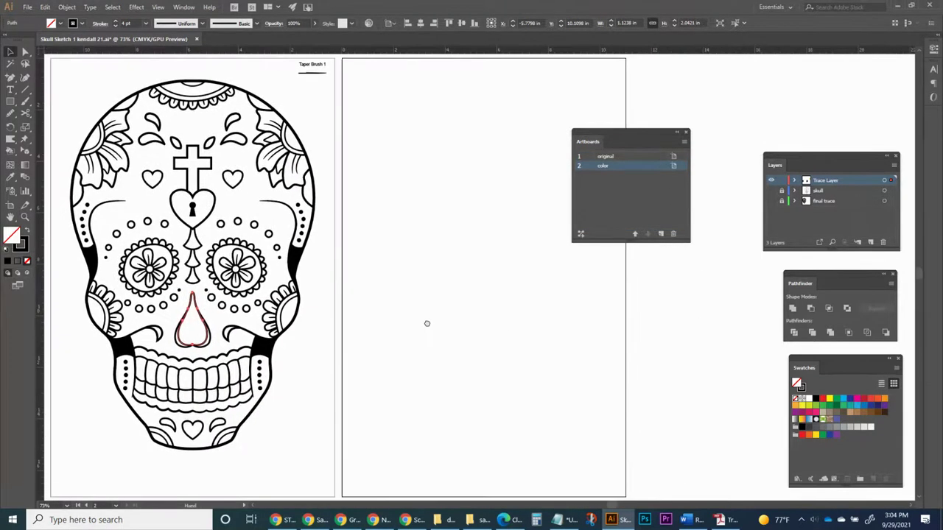
pyautogui.hotkey('ctrl', '-')
pyautogui.moveTo(599, 358); pyautogui.dragTo(290, 400)
pyautogui.hotkey('ctrl', '-')
pyautogui.moveTo(482, 381); pyautogui.dragTo(314, 403)
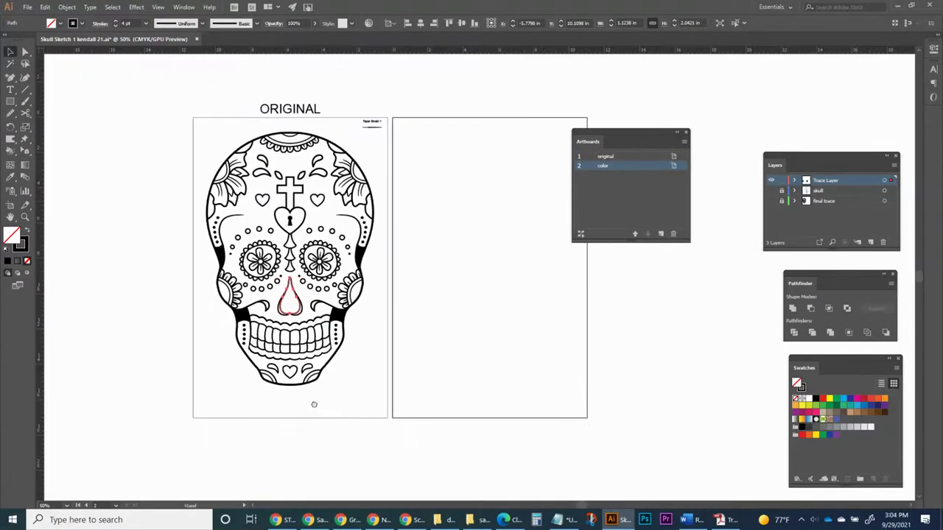
pyautogui.click(195, 133)
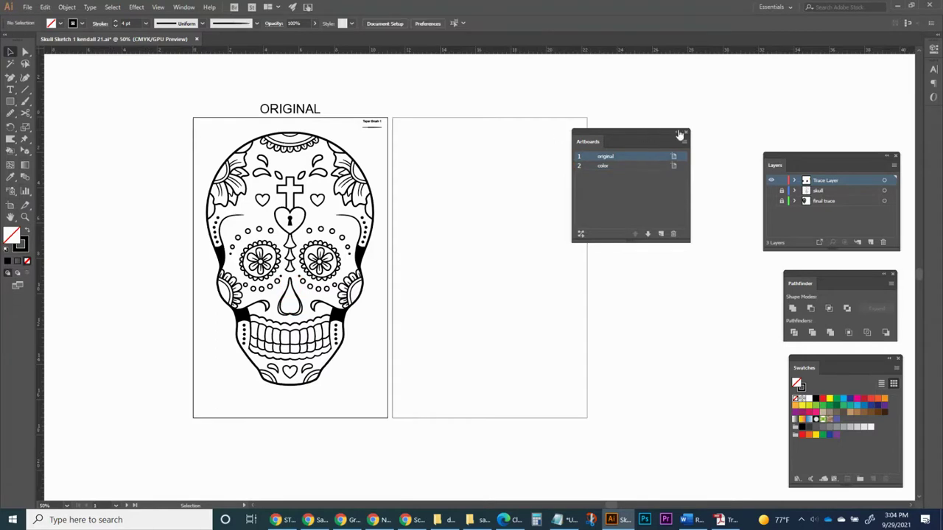
pyautogui.click(685, 135)
# Move the Taper Brush 1 label and its sample stroke off the original artboard, just above its upper edge.
pyautogui.moveTo(201, 139); pyautogui.dragTo(372, 367)
pyautogui.click(203, 139)
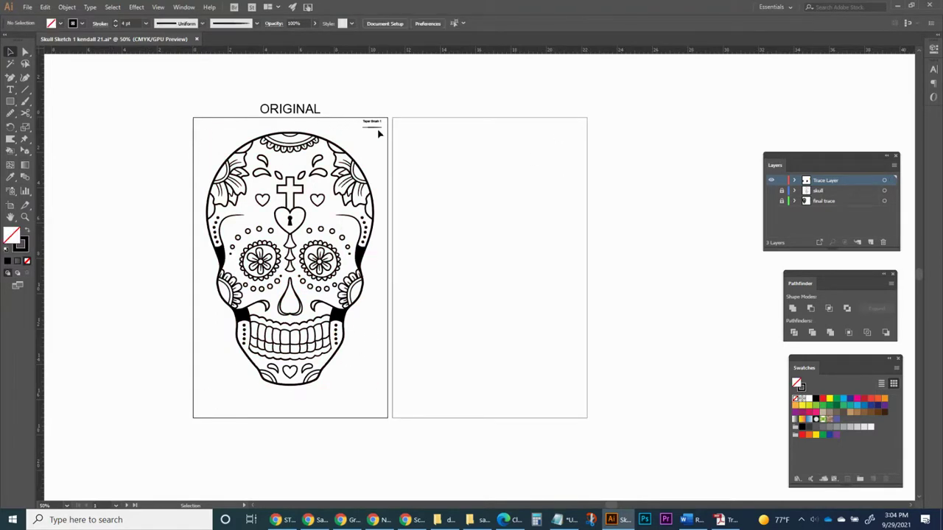
pyautogui.moveTo(388, 140); pyautogui.dragTo(372, 115)
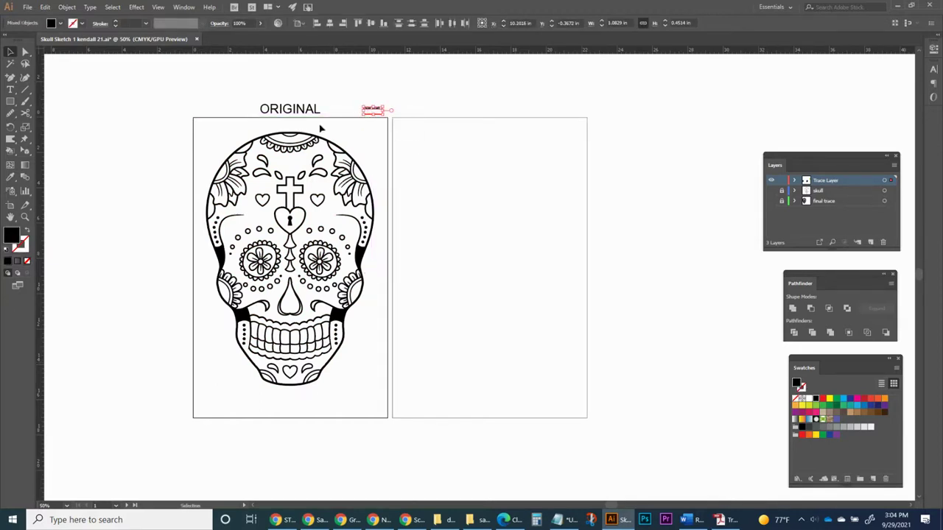
# Group all the skull line work on the original artboard and place a copy of the group on the color artboard.
pyautogui.moveTo(204, 123); pyautogui.dragTo(383, 420)
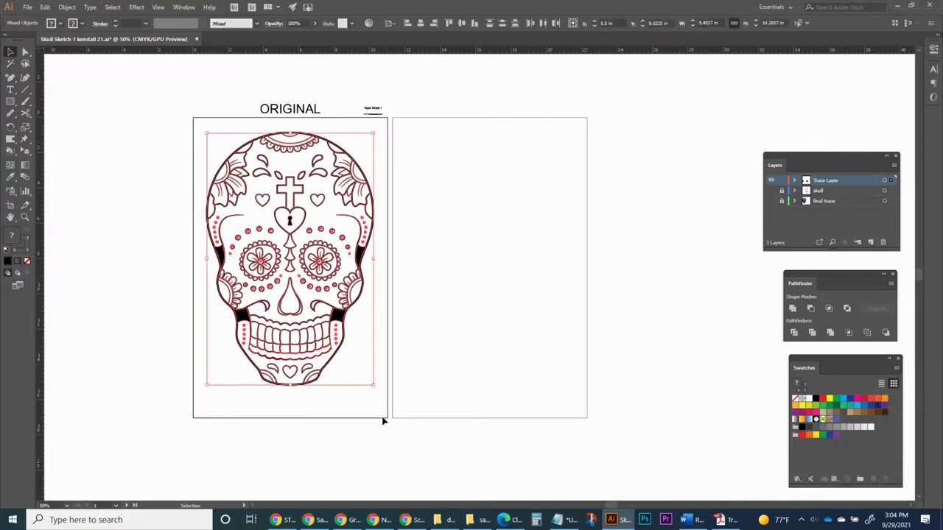
pyautogui.rightClick(321, 268)
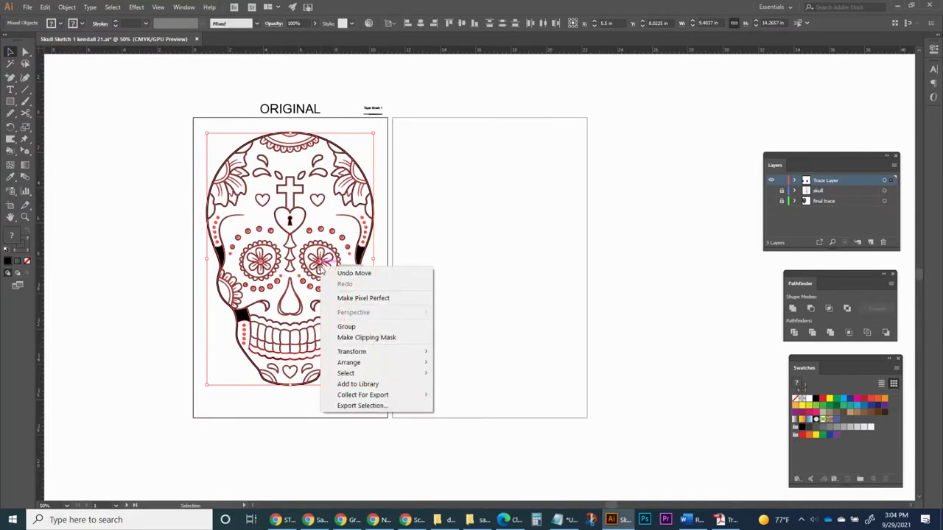
pyautogui.click(357, 329)
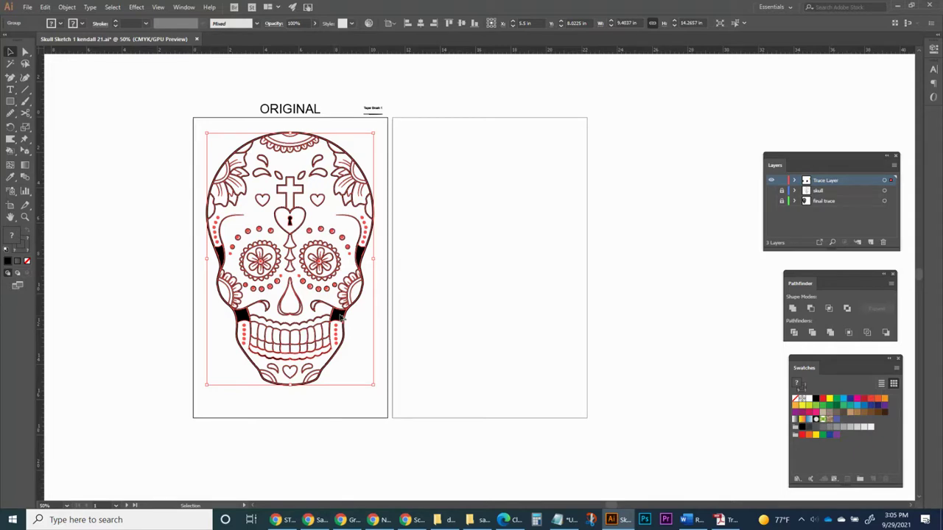
pyautogui.moveTo(345, 318); pyautogui.dragTo(536, 321)
pyautogui.moveTo(655, 356); pyautogui.dragTo(617, 362)
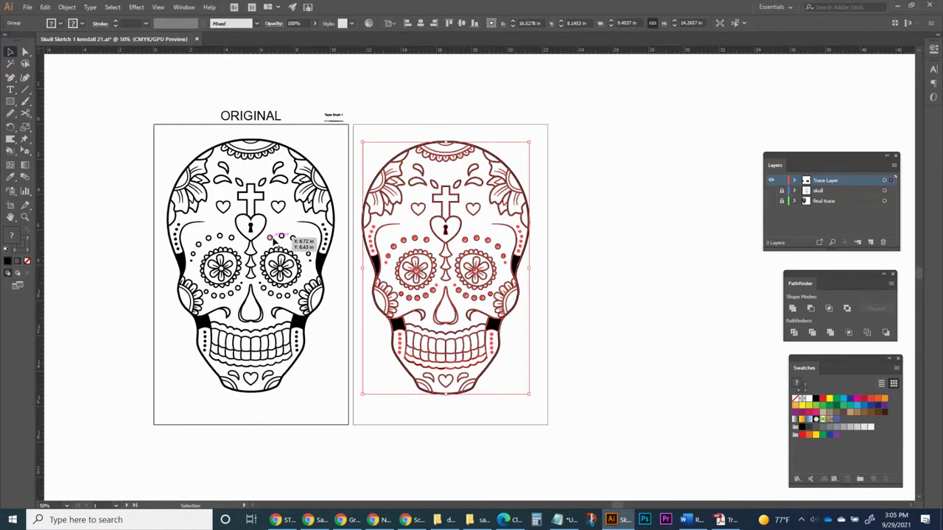
# Draw a rectangle about 10.39 by 15.19 in over the skull copy on the color artboard and fill it with a tan swatch.
pyautogui.click(11, 104)
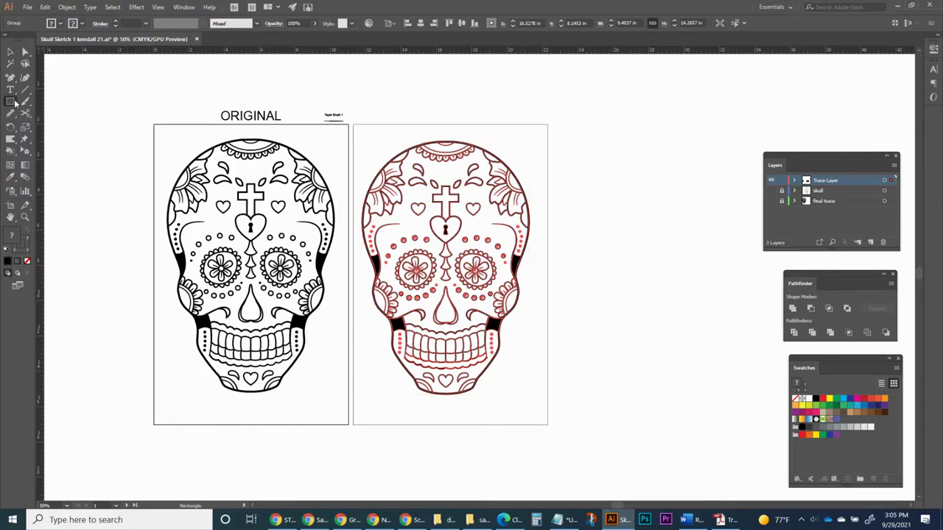
pyautogui.moveTo(357, 133); pyautogui.dragTo(542, 402)
pyautogui.moveTo(803, 368); pyautogui.dragTo(591, 248)
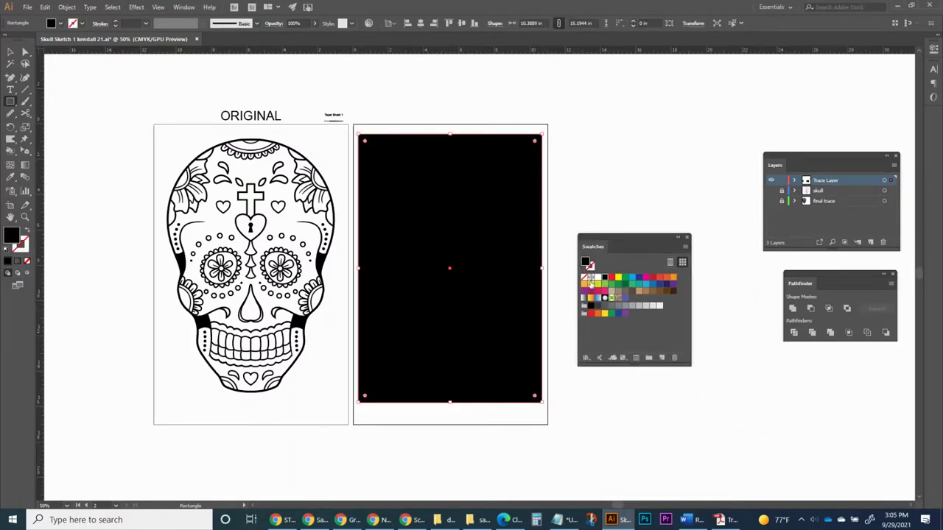
pyautogui.click(610, 294)
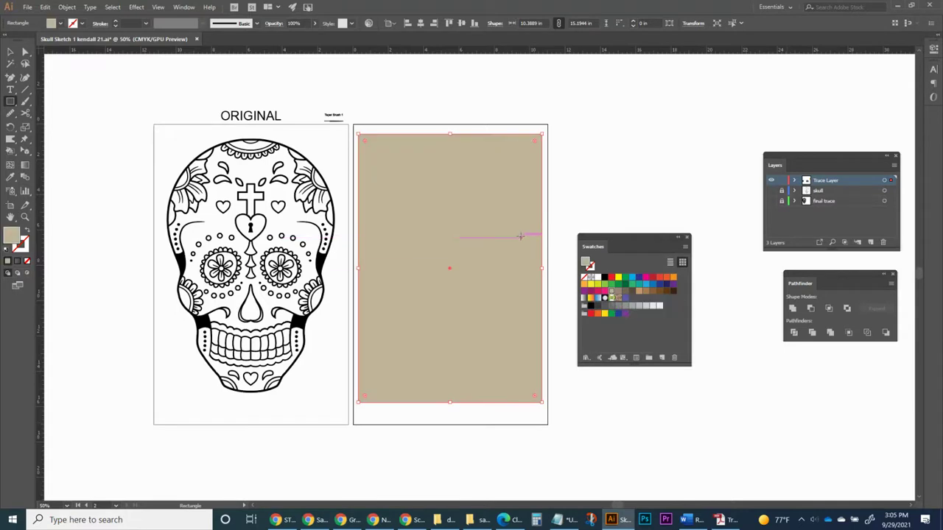
# Send the tan rectangle to the back, behind the skull copy's line work.
pyautogui.press('v')
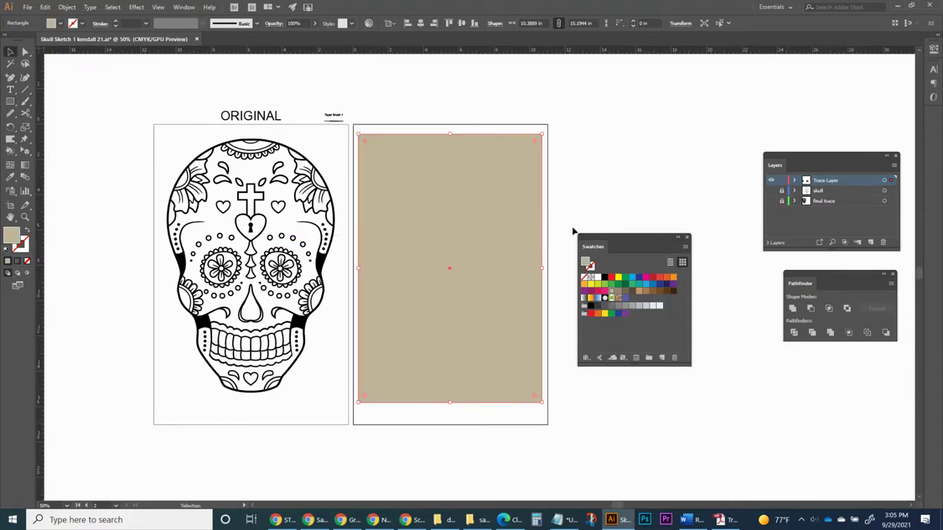
pyautogui.click(574, 231)
pyautogui.press('ctrl')
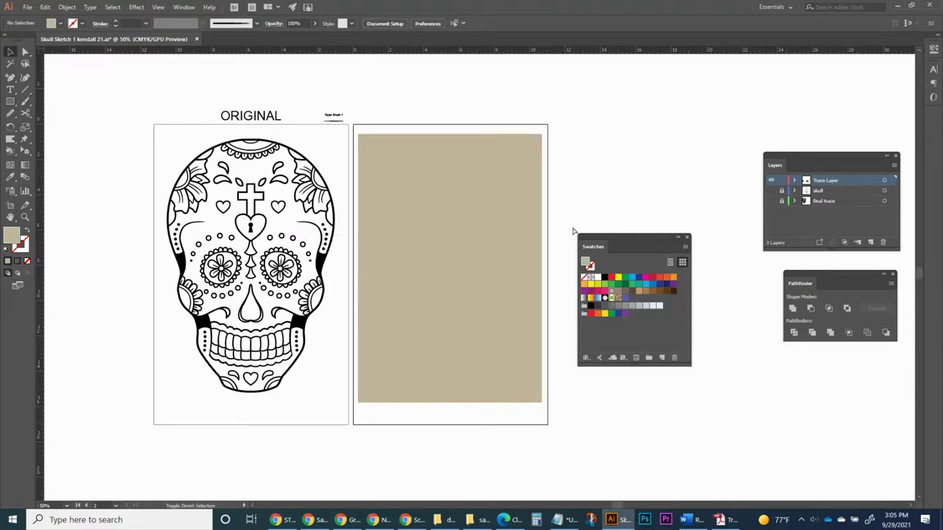
pyautogui.click(513, 255)
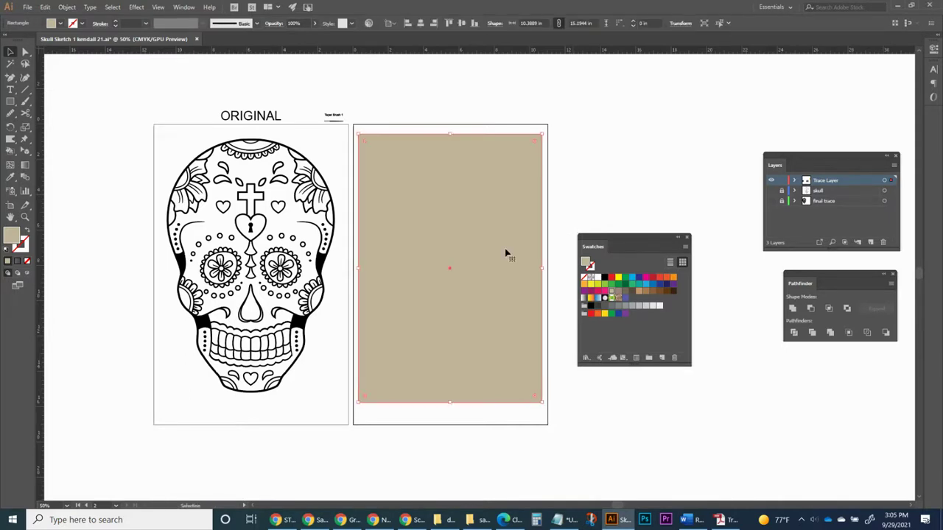
pyautogui.hotkey('ctrl', 'shift', '[')
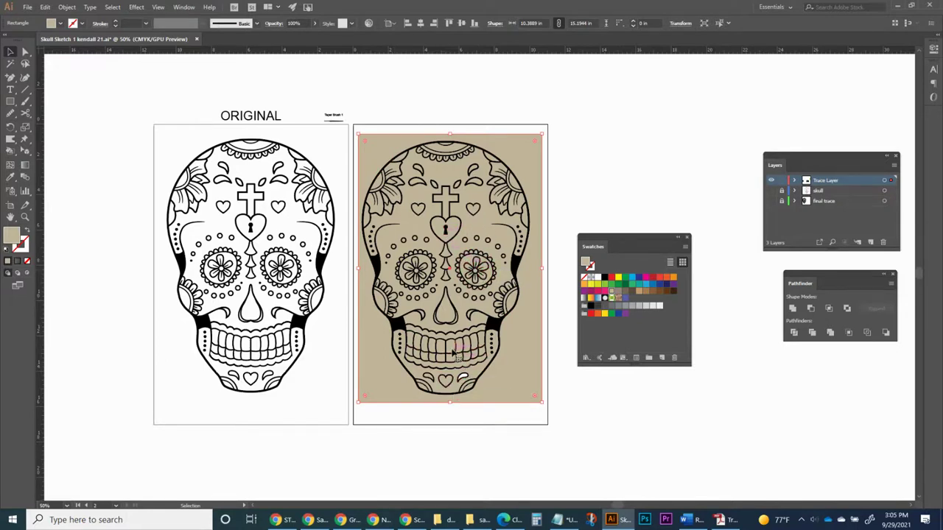
# Ungroup the skull copy and set the fill of the white teardrop beside the chin heart to None.
pyautogui.press('z')
pyautogui.moveTo(433, 349); pyautogui.dragTo(504, 411)
pyautogui.press('v')
pyautogui.click(453, 252)
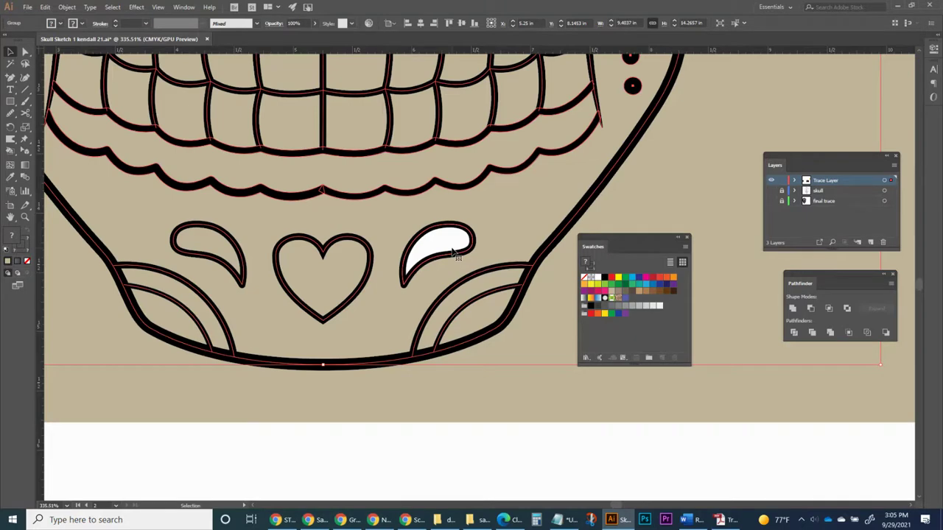
pyautogui.rightClick(453, 251)
pyautogui.click(486, 330)
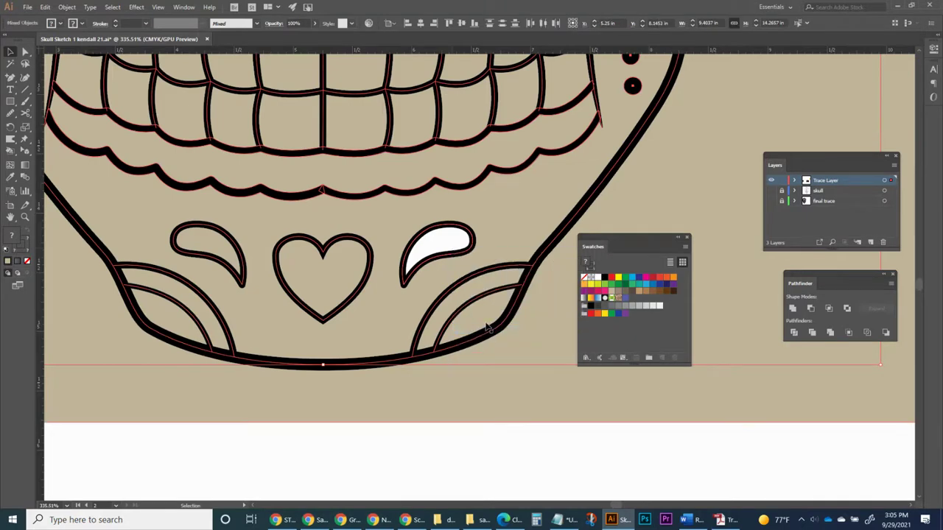
pyautogui.click(465, 466)
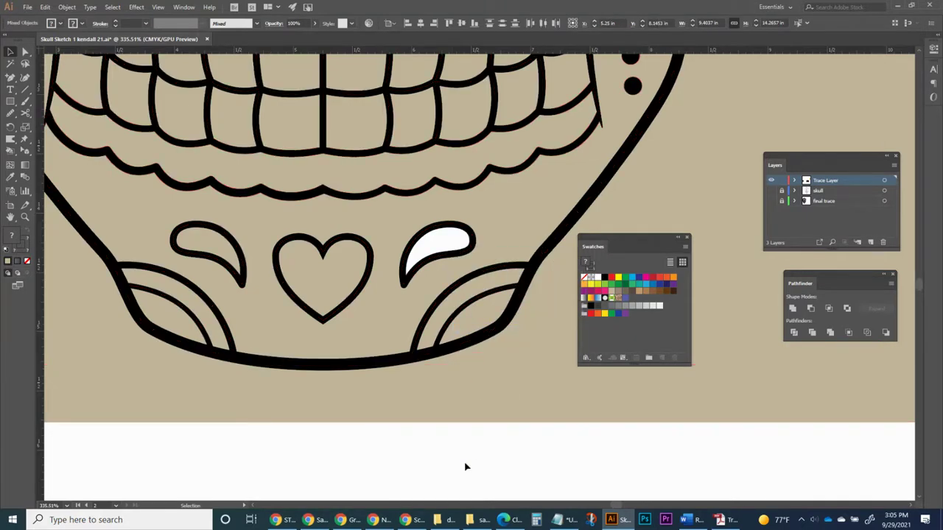
pyautogui.click(455, 244)
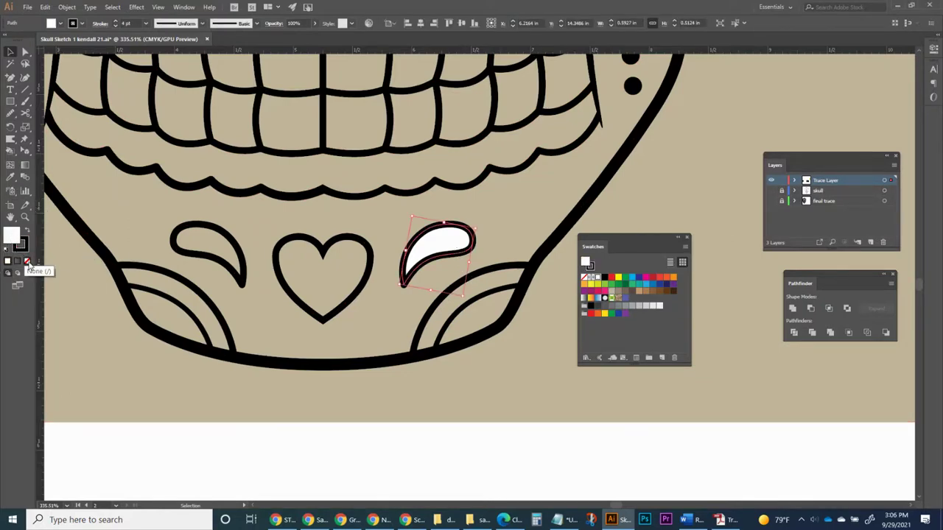
pyautogui.click(28, 263)
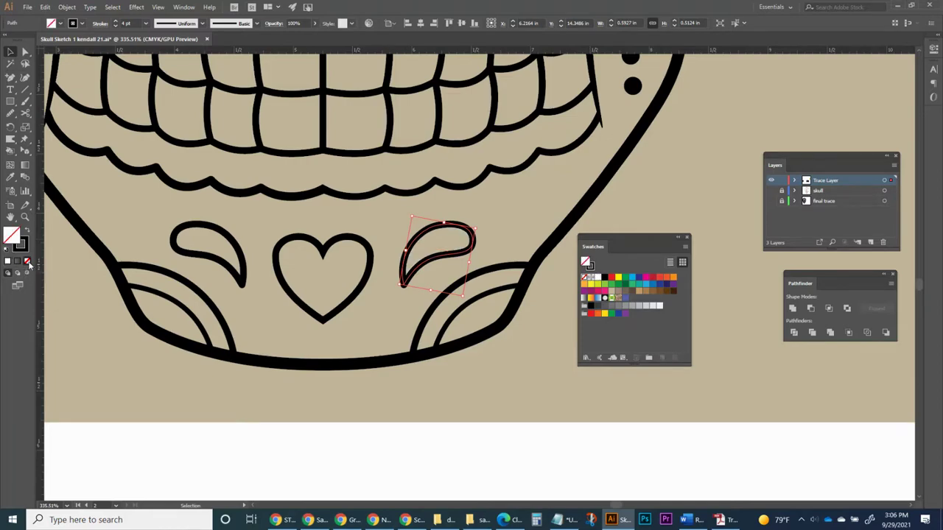
# Move the tan rectangle off the color artboard to the empty canvas on its right, clear of the swatches.
pyautogui.scroll(-7, 480, 277)
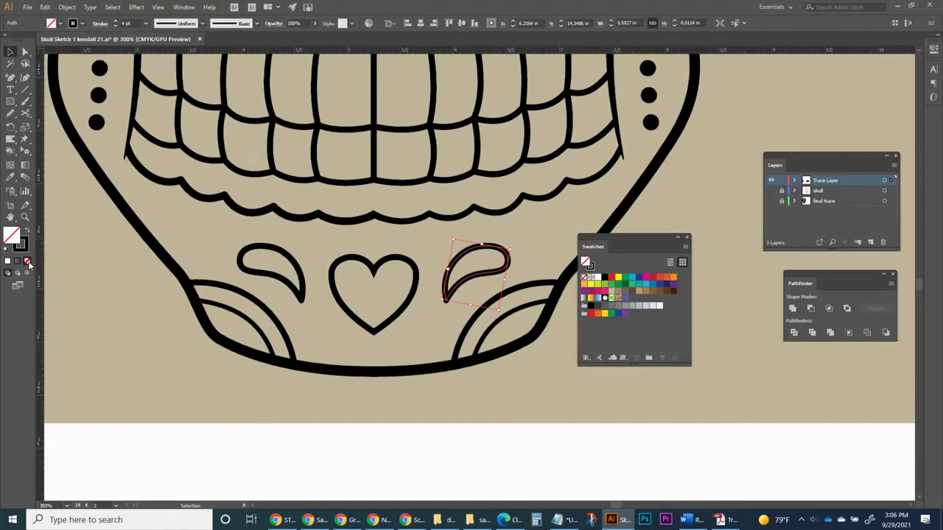
pyautogui.moveTo(475, 162); pyautogui.dragTo(406, 185)
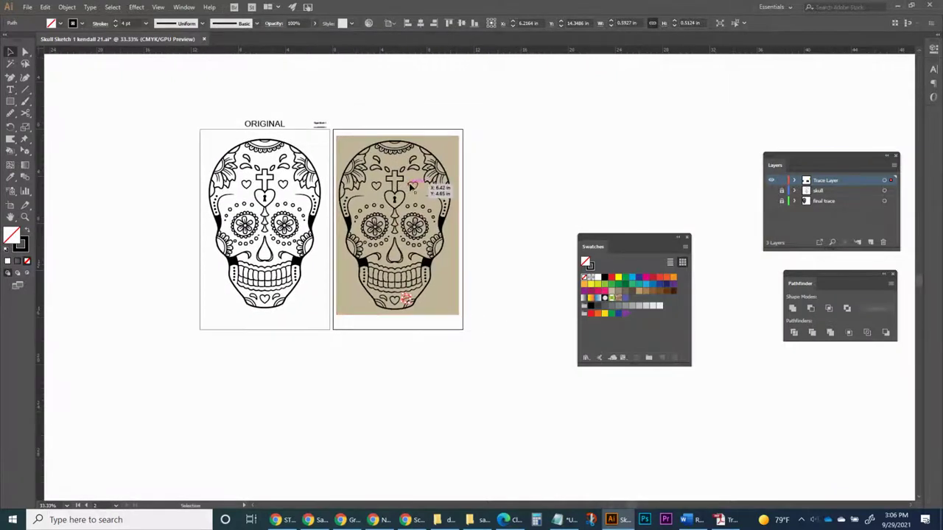
pyautogui.click(351, 143)
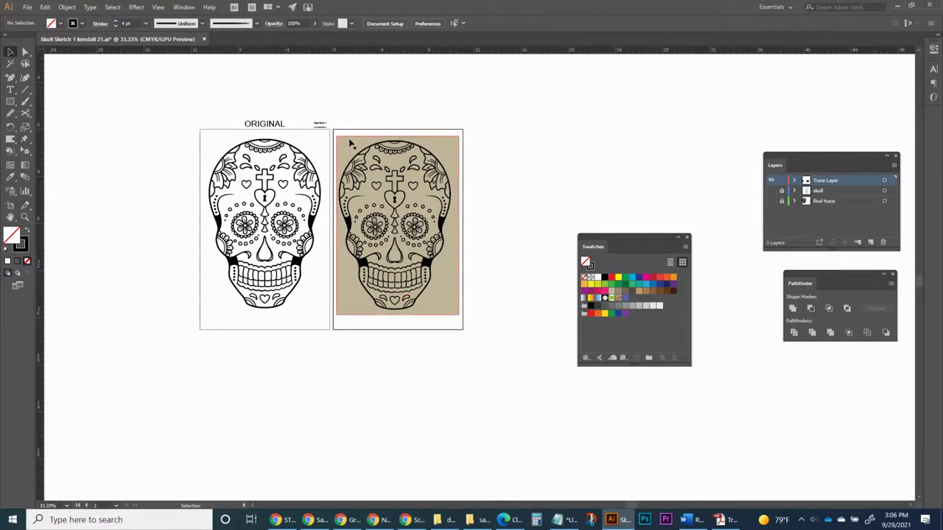
pyautogui.moveTo(349, 148); pyautogui.dragTo(485, 146)
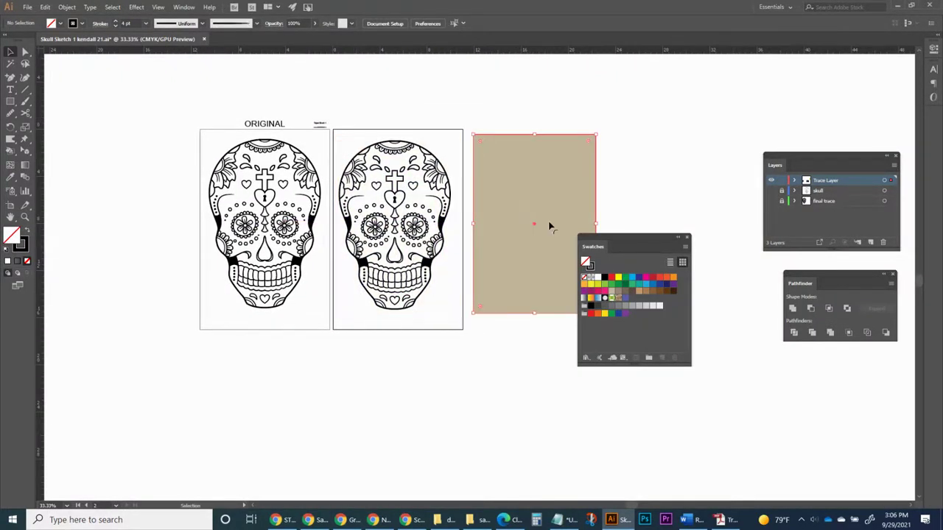
pyautogui.moveTo(591, 245); pyautogui.dragTo(672, 343)
# Group all the line work of the skull copy again and select the group.
pyautogui.moveTo(343, 153); pyautogui.dragTo(459, 322)
pyautogui.hotkey('ctrl', 'g')
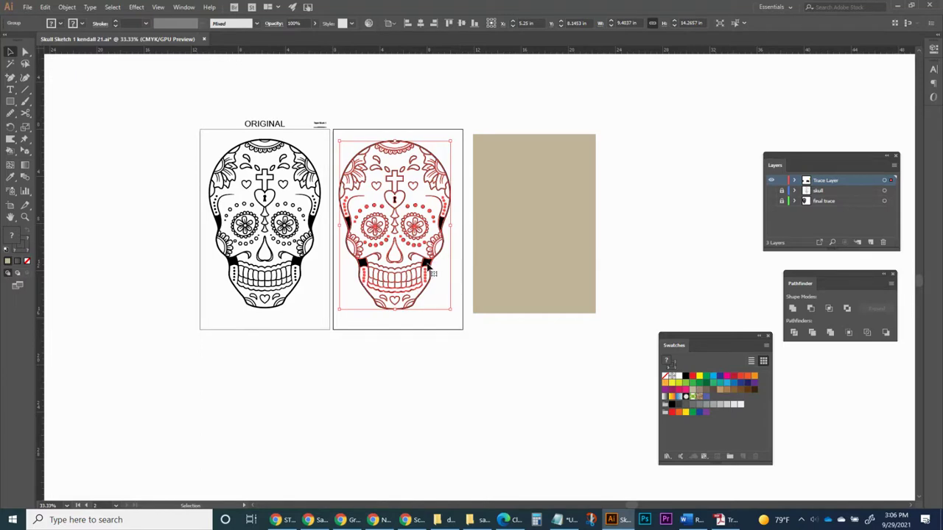
pyautogui.moveTo(429, 271); pyautogui.dragTo(585, 303)
pyautogui.press('Delete')
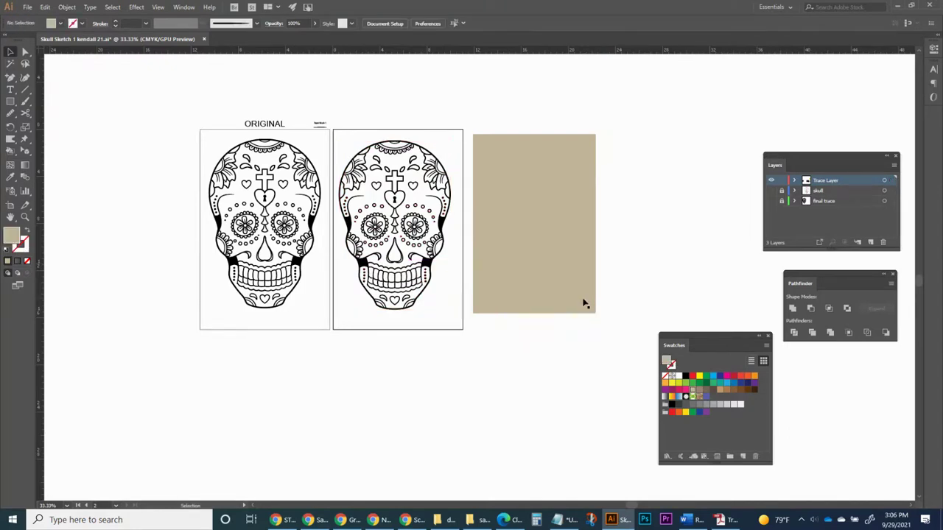
pyautogui.click(431, 268)
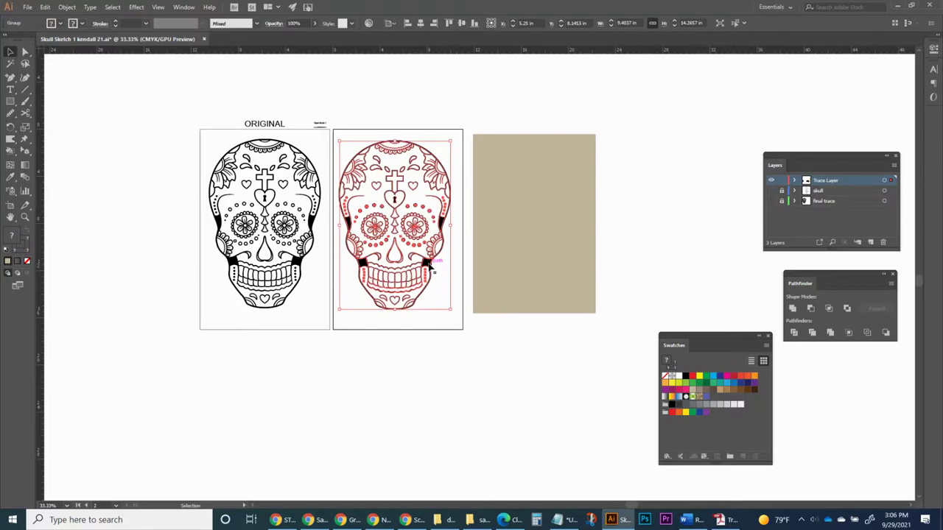
# Examine the skull copy's stroke paths up close around the cross, hearts and flower petals.
pyautogui.press('z')
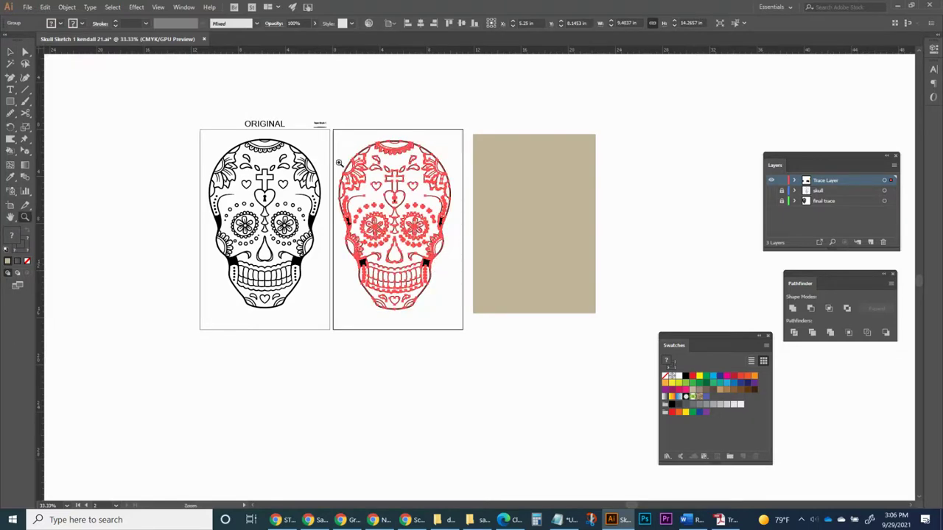
pyautogui.moveTo(463, 214); pyautogui.dragTo(342, 159)
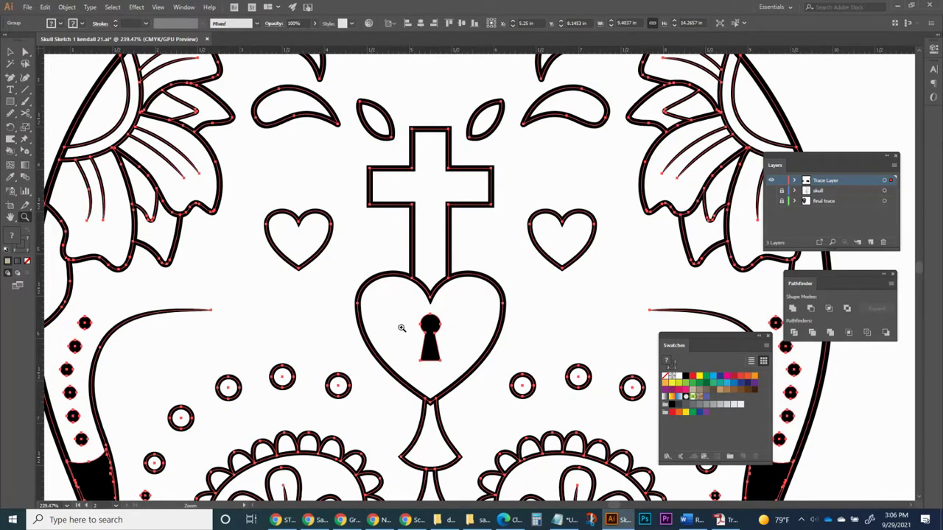
pyautogui.hotkey('ctrl', '-')
pyautogui.hotkey('ctrl', '-')
pyautogui.hotkey('ctrl', '-')
pyautogui.hotkey('ctrl', '-')
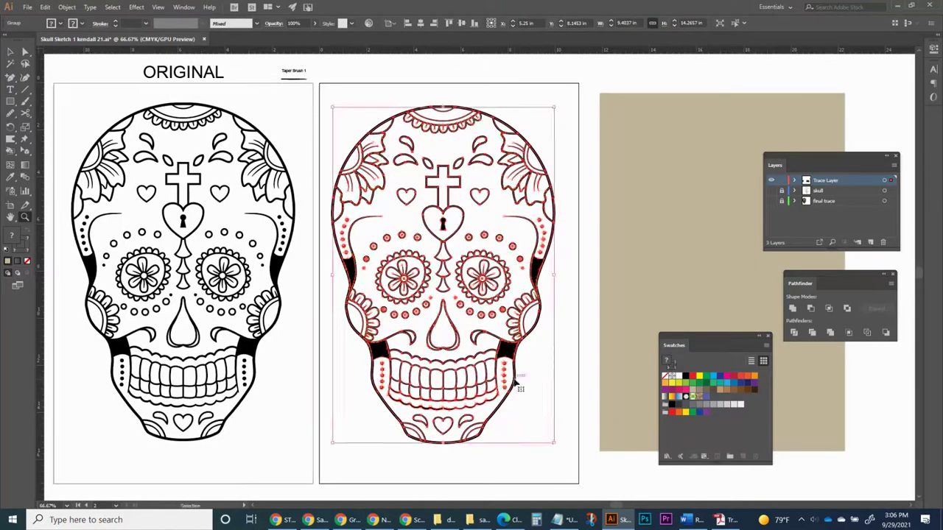
pyautogui.hotkey('ctrl', '-')
pyautogui.press('v')
pyautogui.click(520, 413)
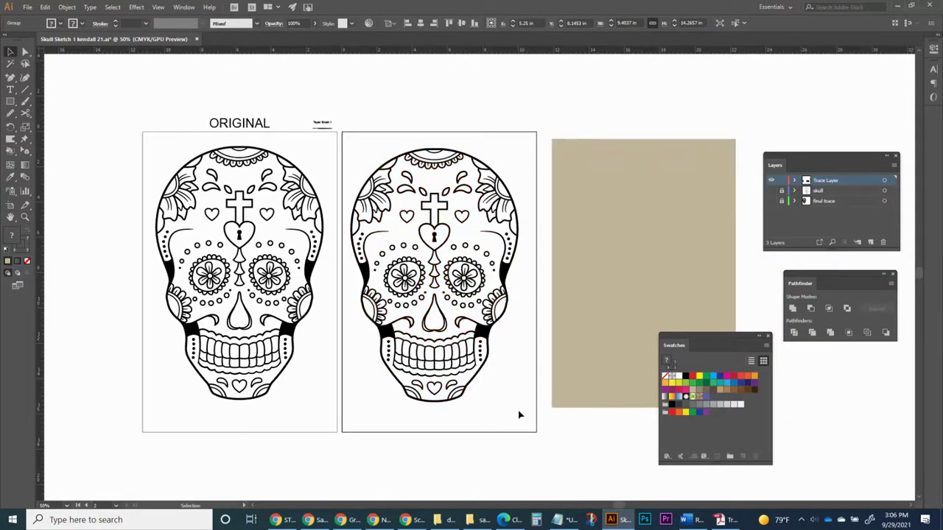
# Expand the appearance of the grouped skull copy and expand its fill and stroke into shapes.
pyautogui.click(485, 339)
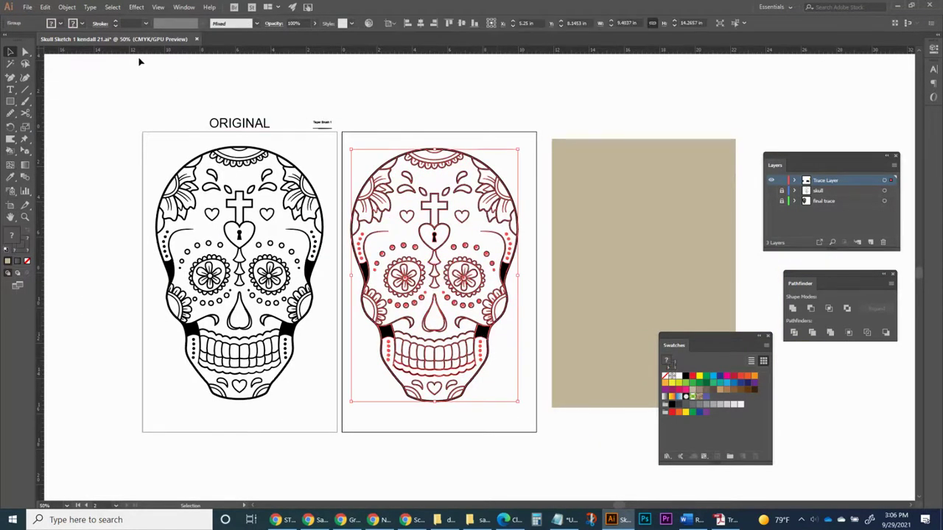
pyautogui.click(69, 7)
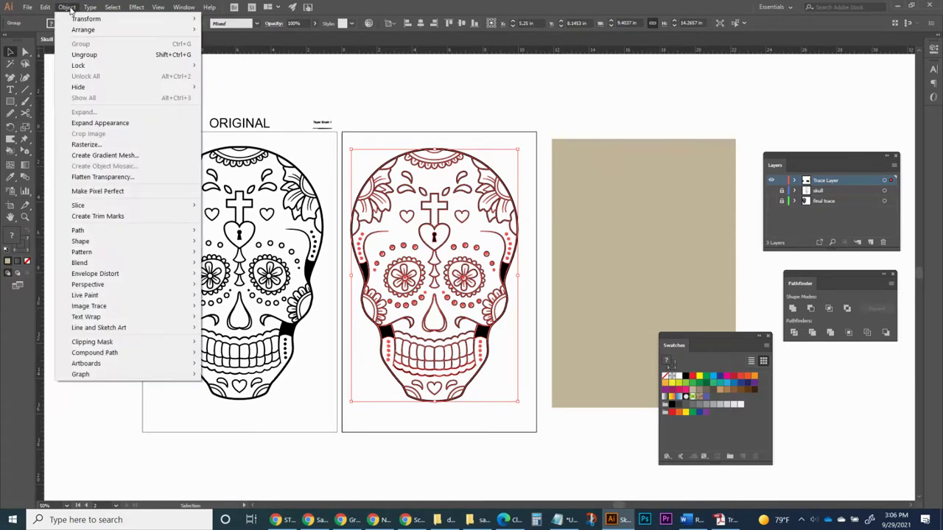
pyautogui.click(83, 123)
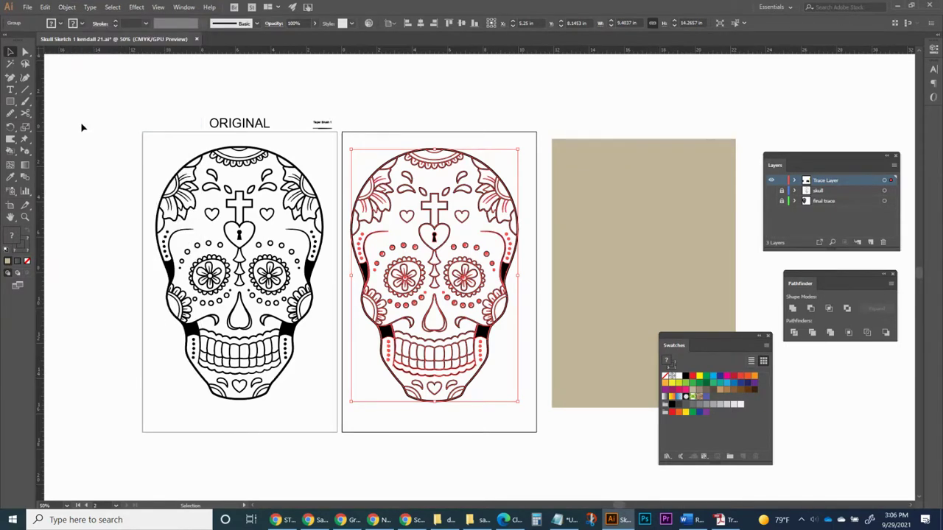
pyautogui.click(66, 8)
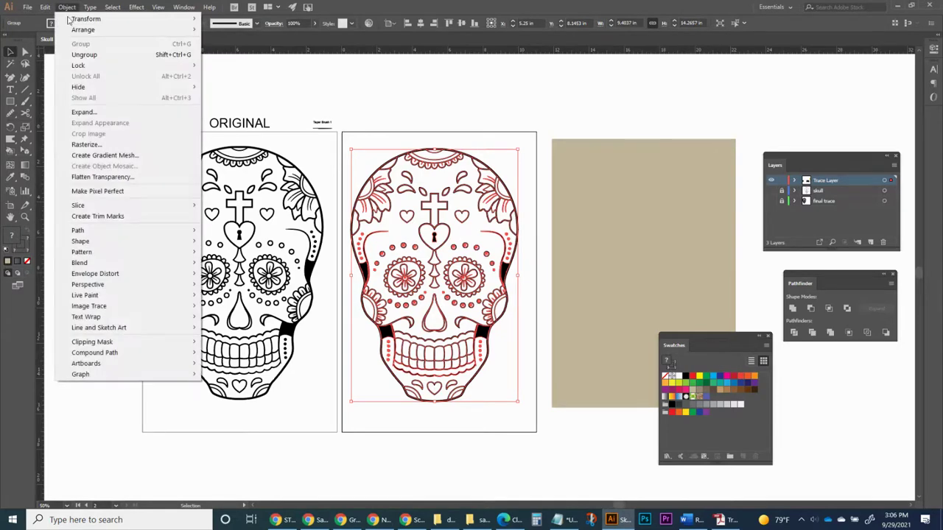
pyautogui.click(77, 116)
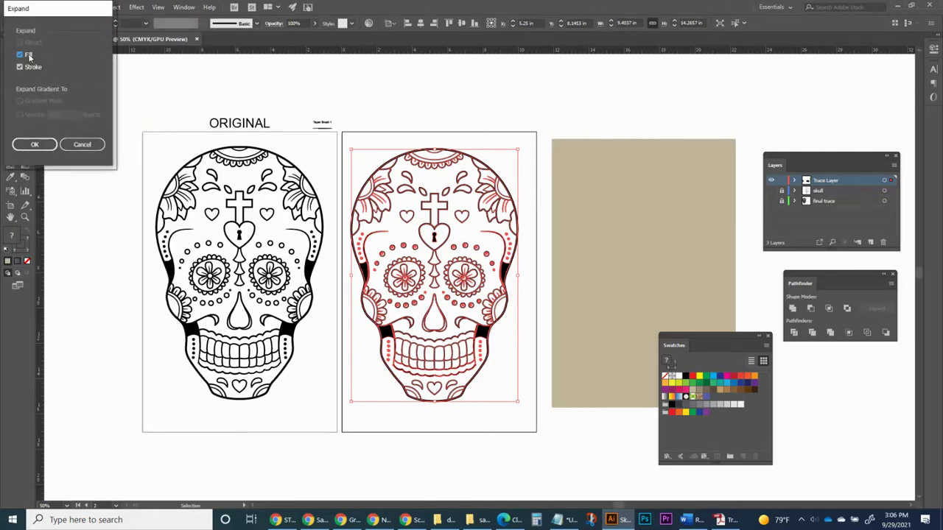
pyautogui.moveTo(39, 13); pyautogui.dragTo(97, 99)
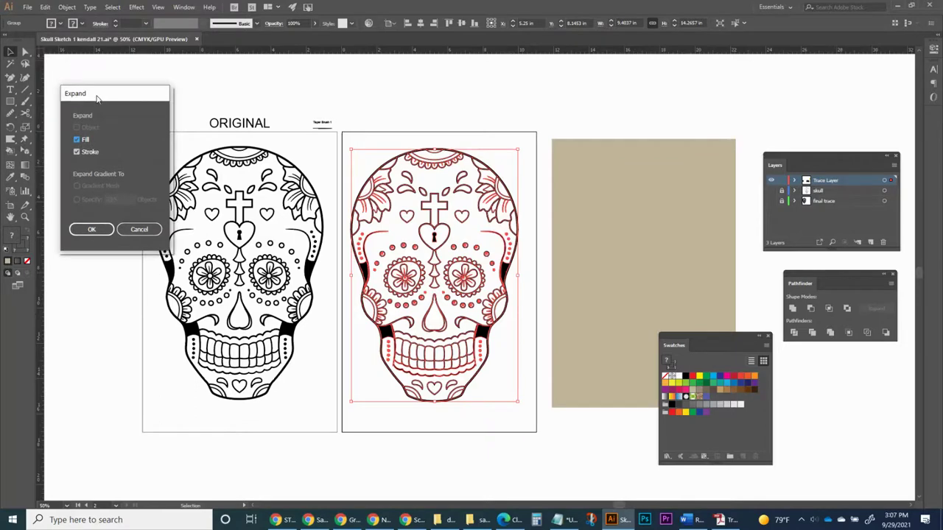
pyautogui.click(90, 230)
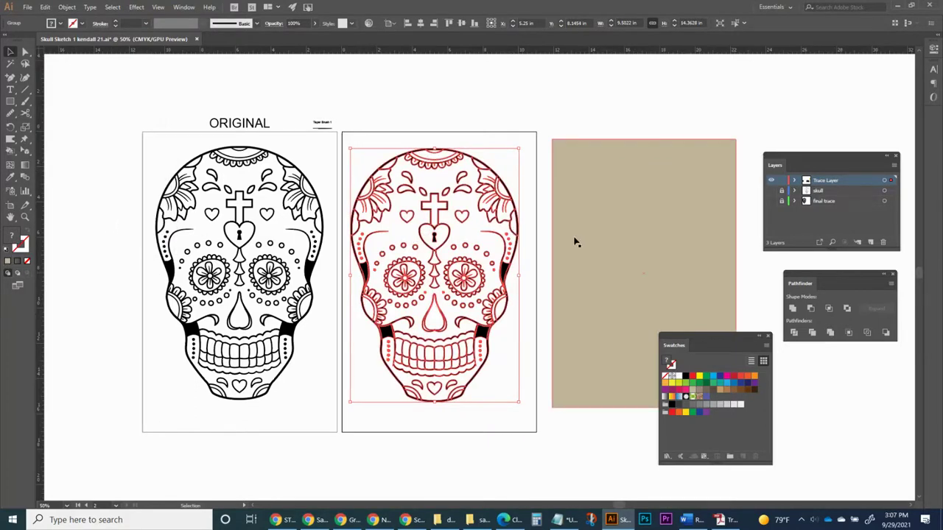
# Make a compound shape from the expanded skull copy with Pathfinder and expand it into a single compound path.
pyautogui.moveTo(802, 283); pyautogui.dragTo(544, 190)
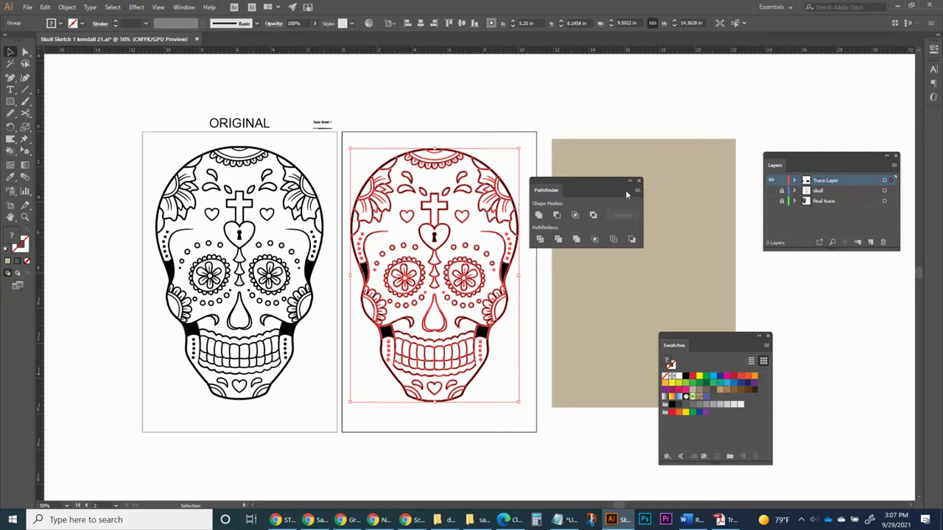
pyautogui.click(636, 192)
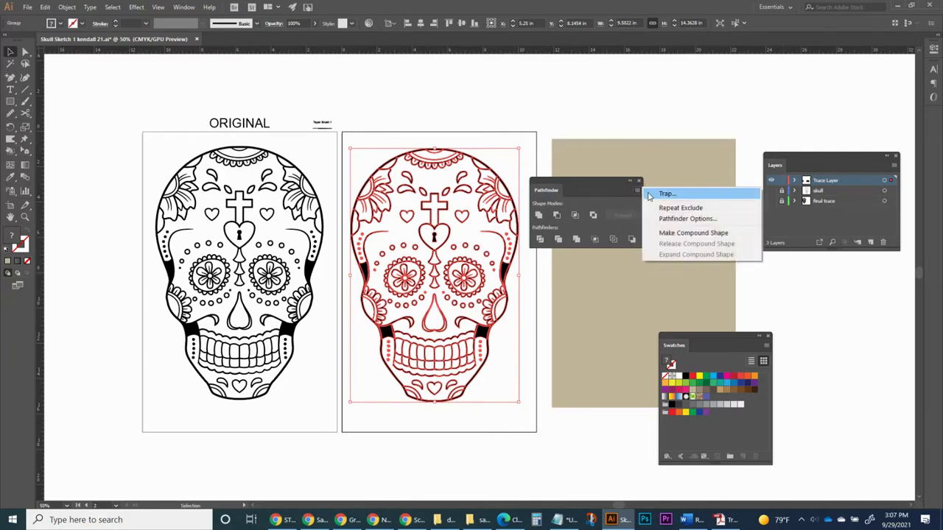
pyautogui.click(676, 233)
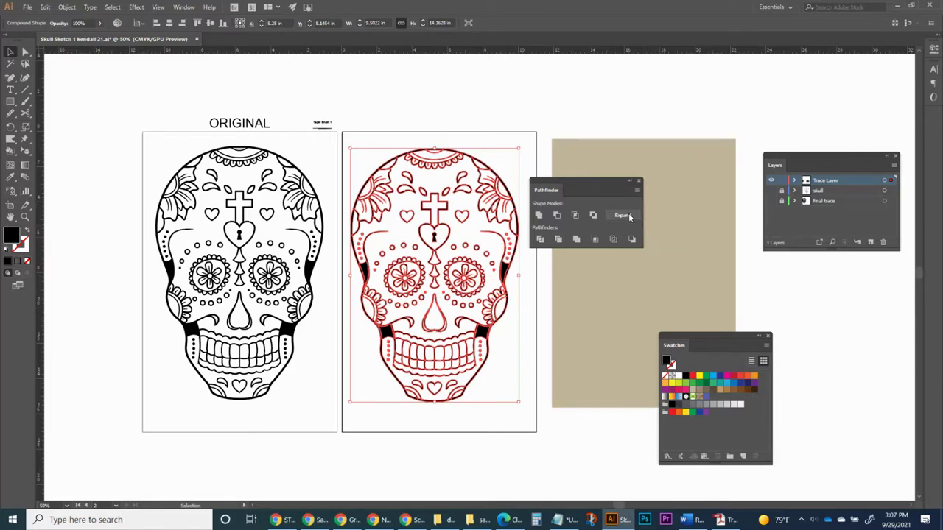
pyautogui.click(630, 217)
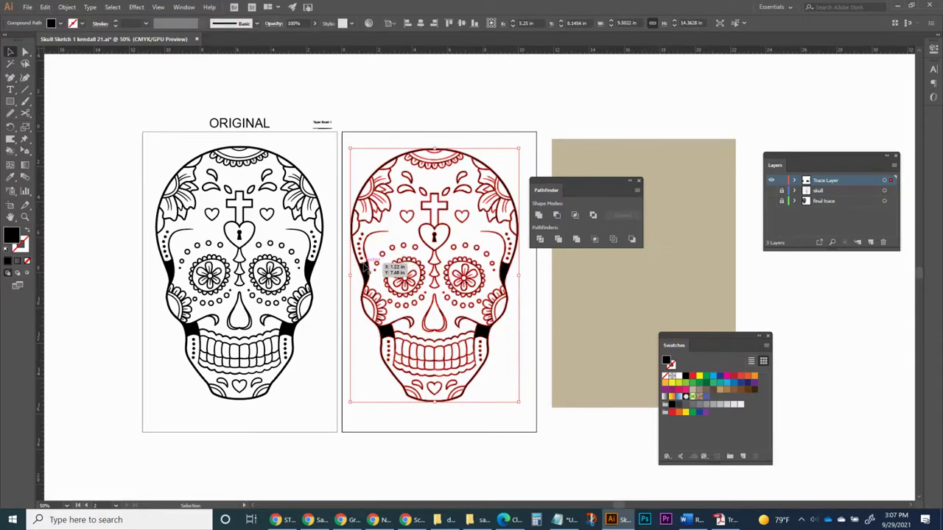
pyautogui.press('z')
pyautogui.moveTo(352, 244); pyautogui.dragTo(414, 311)
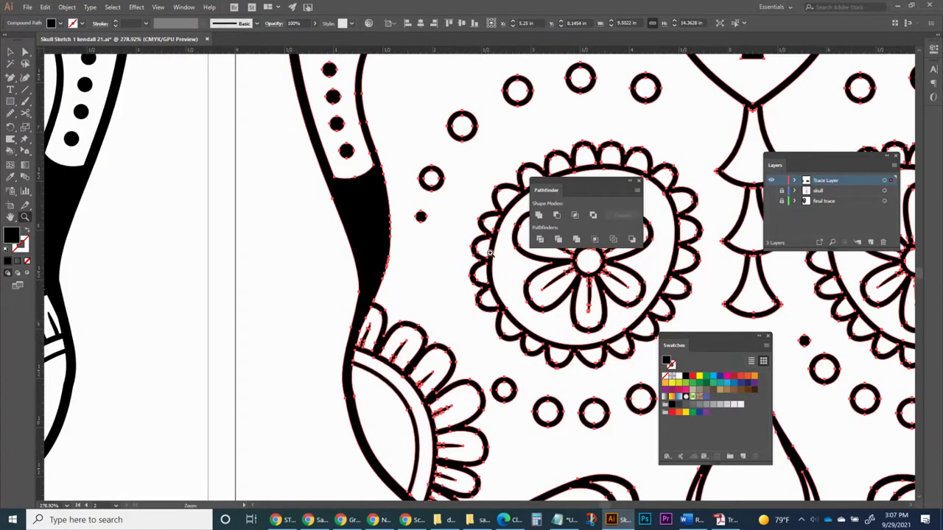
# Inspect the merged line work around the eye, cross and hearts, and move the Pathfinder panel clear of the skull copy.
pyautogui.press('v')
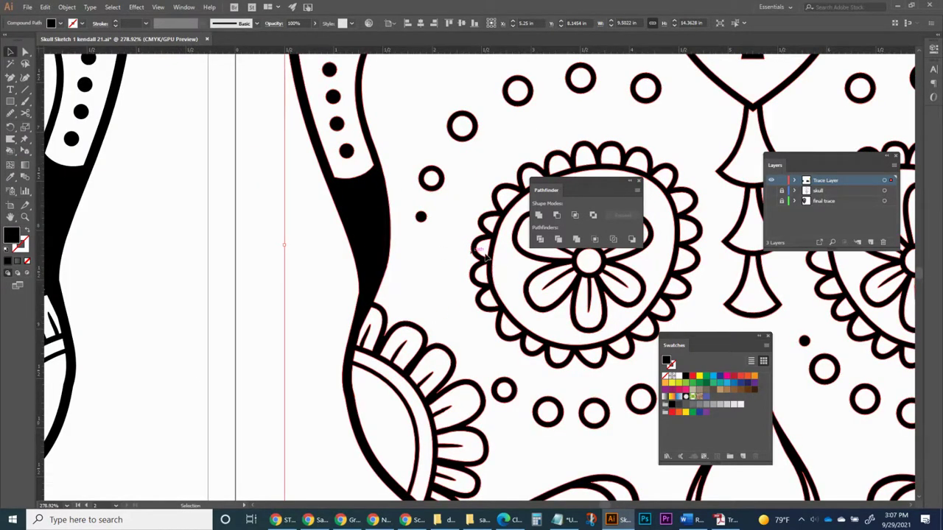
pyautogui.moveTo(498, 248); pyautogui.dragTo(277, 350)
pyautogui.moveTo(399, 238); pyautogui.dragTo(451, 306)
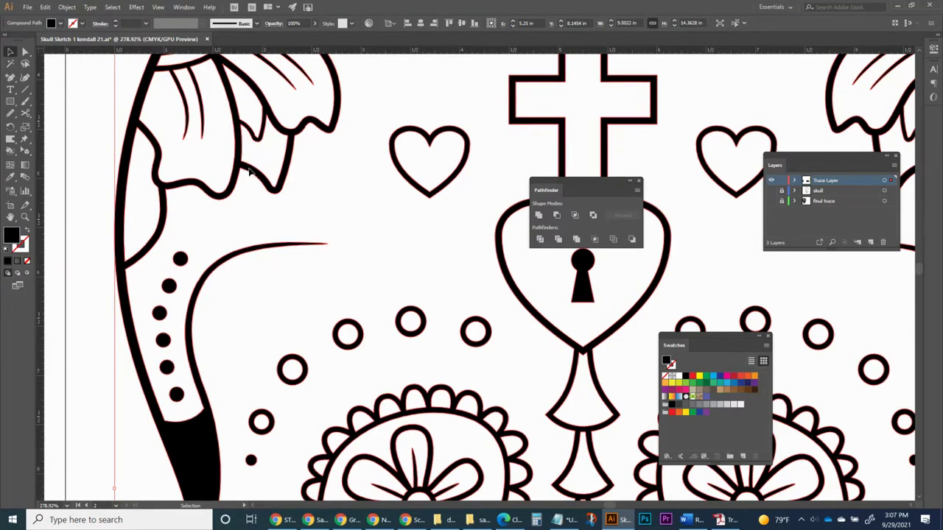
pyautogui.hotkey('ctrl', '-')
pyautogui.hotkey('ctrl', '-')
pyautogui.hotkey('ctrl', '-')
pyautogui.hotkey('ctrl', '-')
pyautogui.hotkey('ctrl', '-')
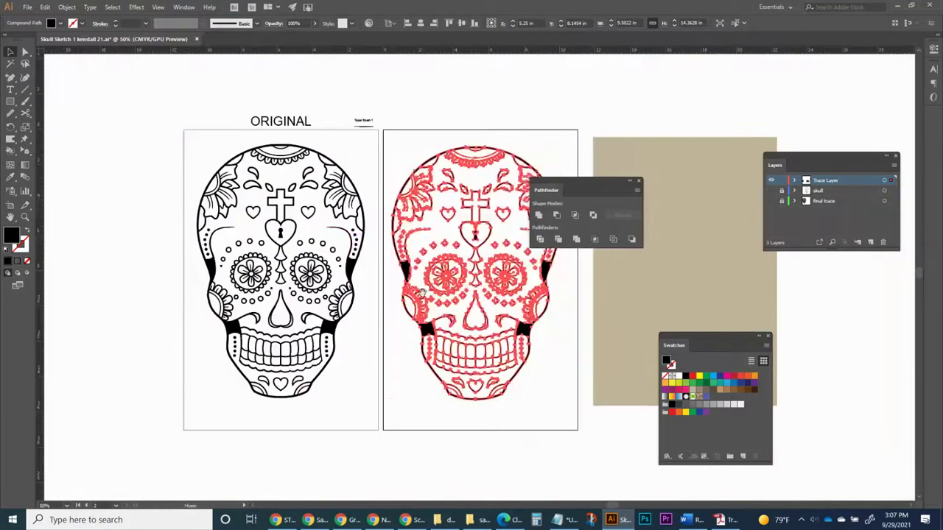
pyautogui.moveTo(424, 294); pyautogui.dragTo(343, 292)
pyautogui.moveTo(555, 196); pyautogui.dragTo(789, 275)
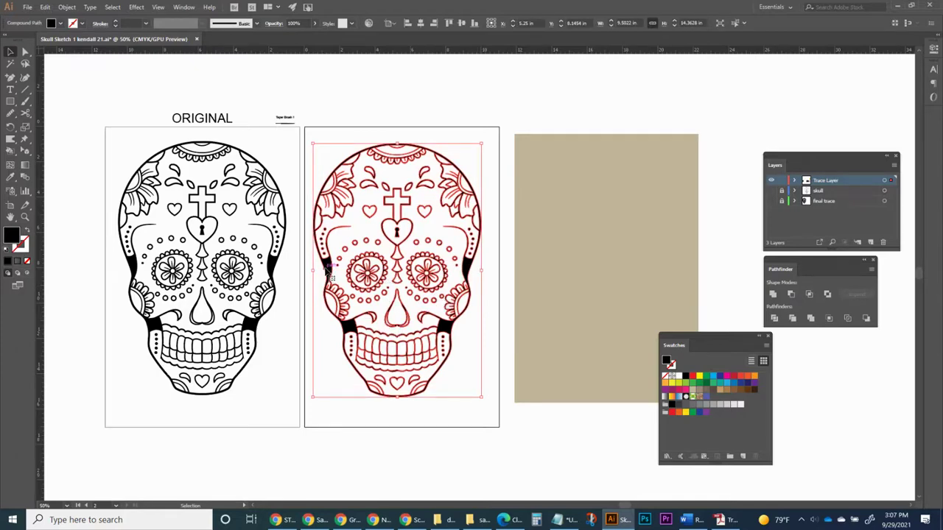
# Try yellow and tan swatches as the fill of the compound skull path, and set its fill back to black.
pyautogui.click(675, 385)
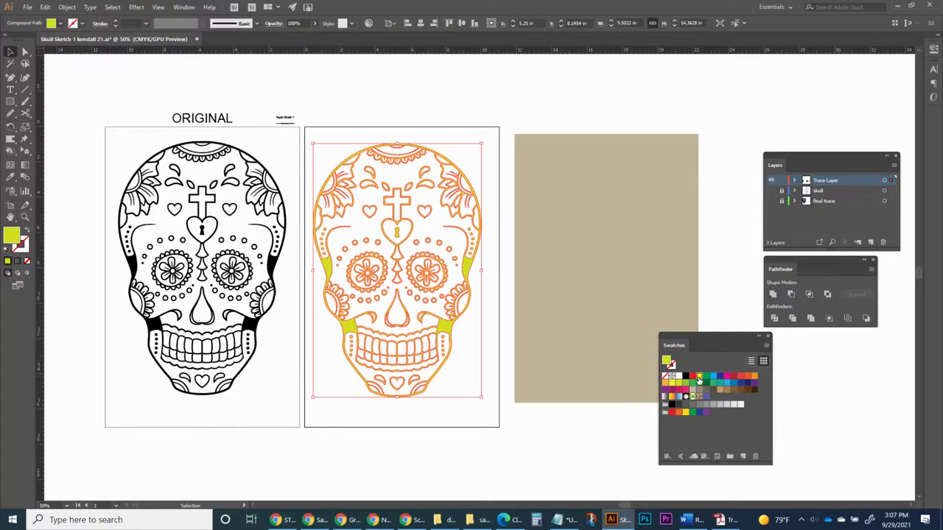
pyautogui.click(698, 377)
pyautogui.click(721, 390)
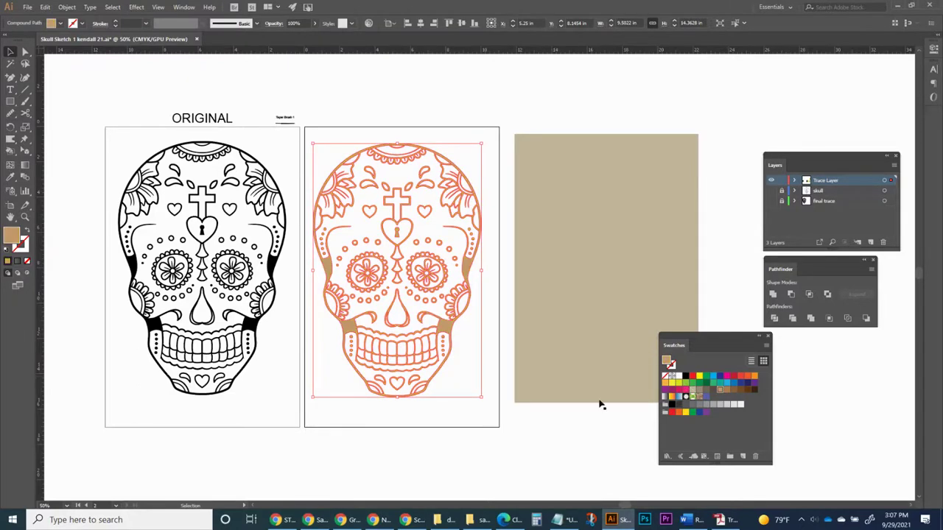
pyautogui.click(558, 447)
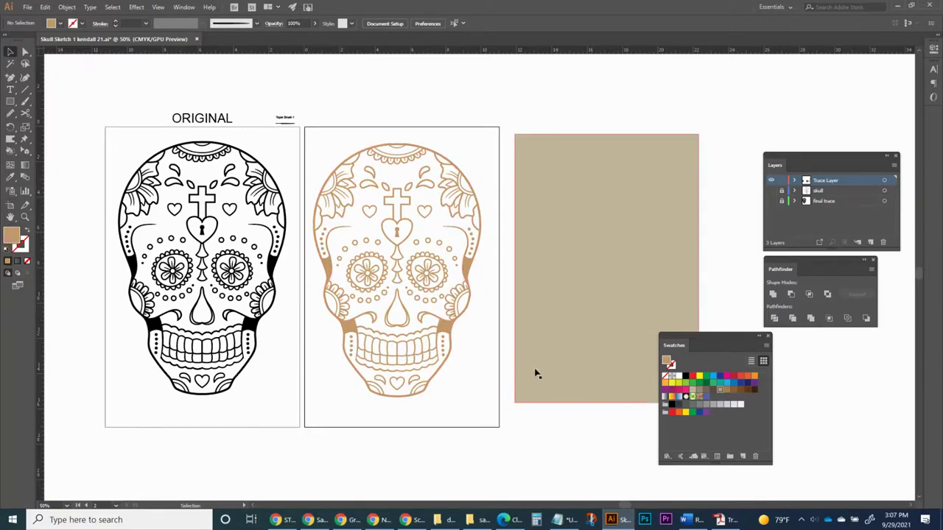
pyautogui.click(467, 309)
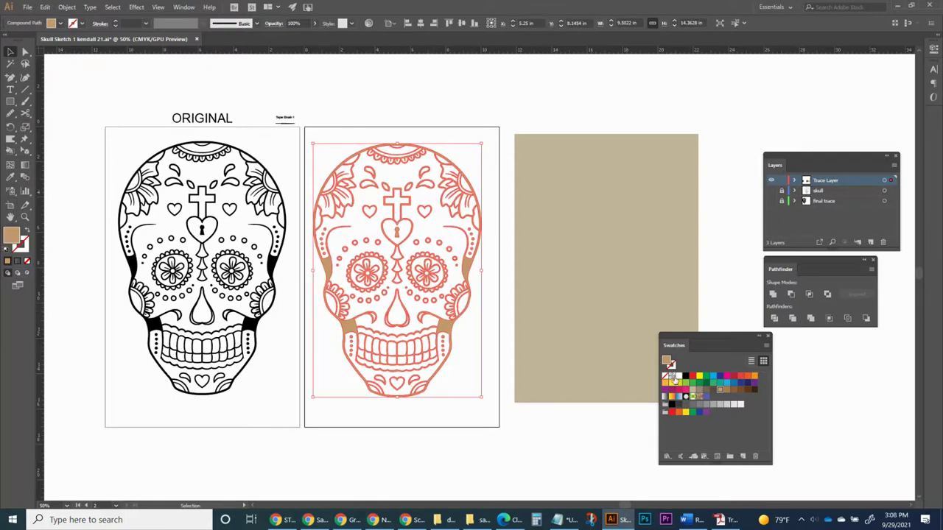
pyautogui.click(685, 377)
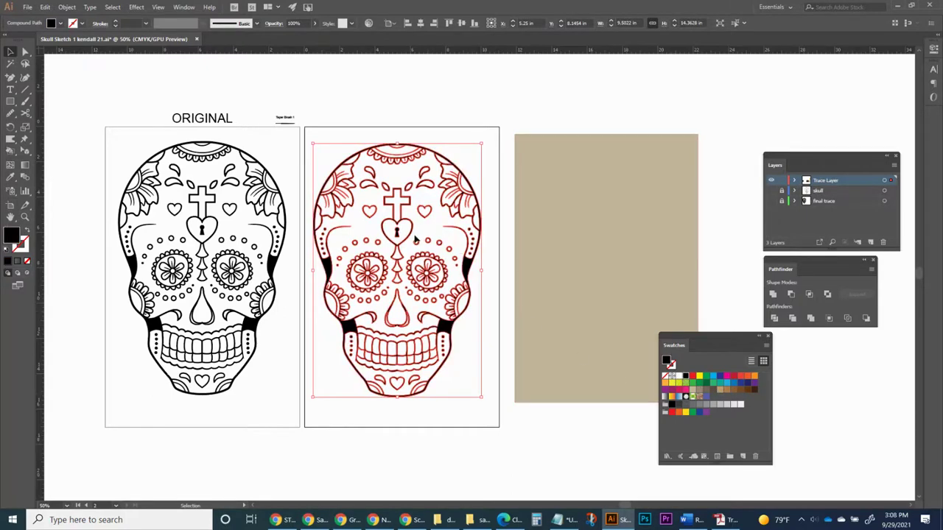
pyautogui.click(371, 93)
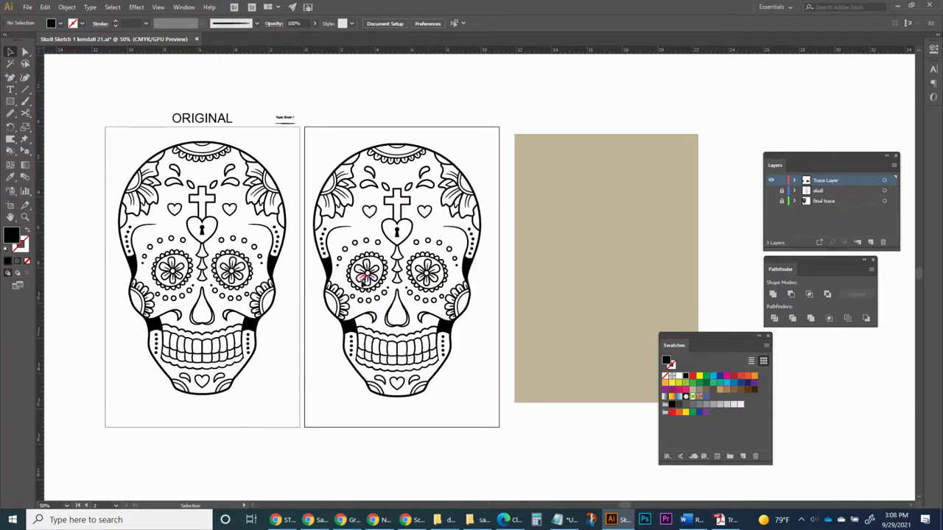
# Duplicate the compound skull copy beside the color artboard, over the tan rectangle, without replacing any color swatch with a pattern.
pyautogui.click(447, 328)
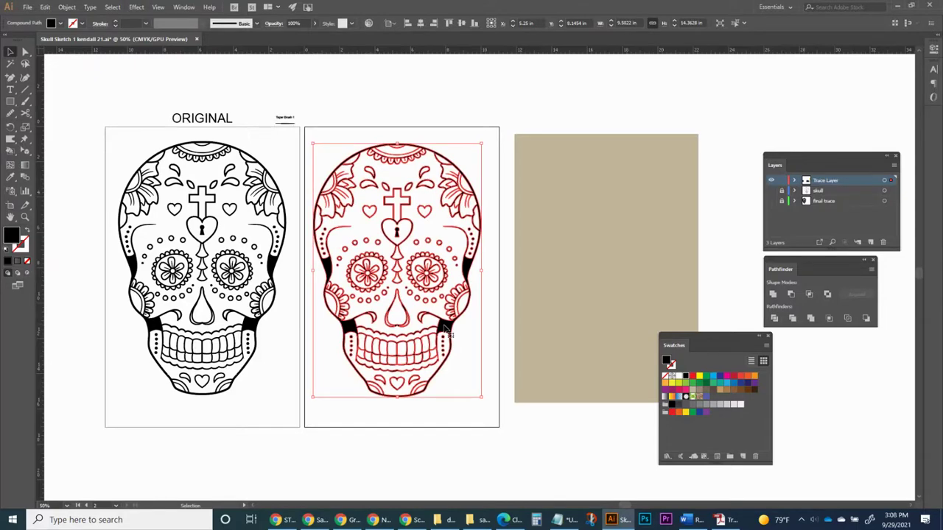
pyautogui.moveTo(447, 328); pyautogui.dragTo(662, 396)
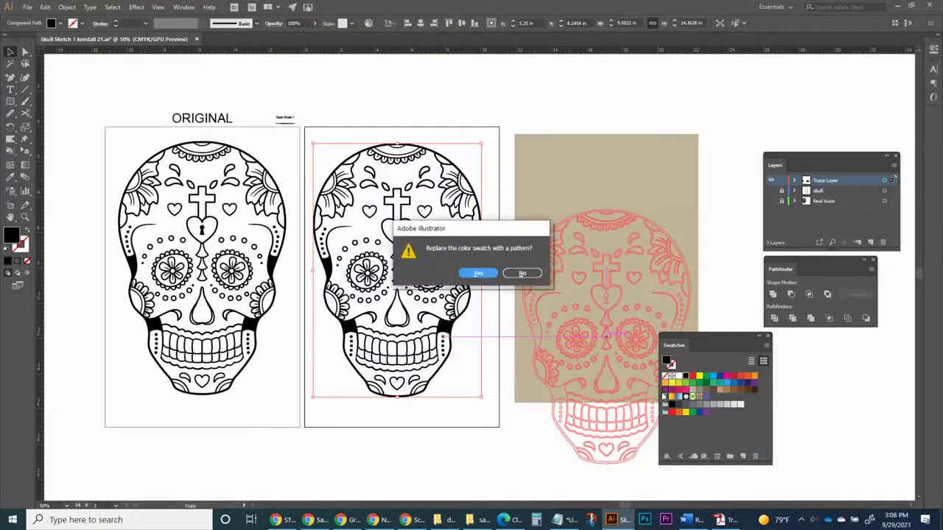
pyautogui.click(510, 273)
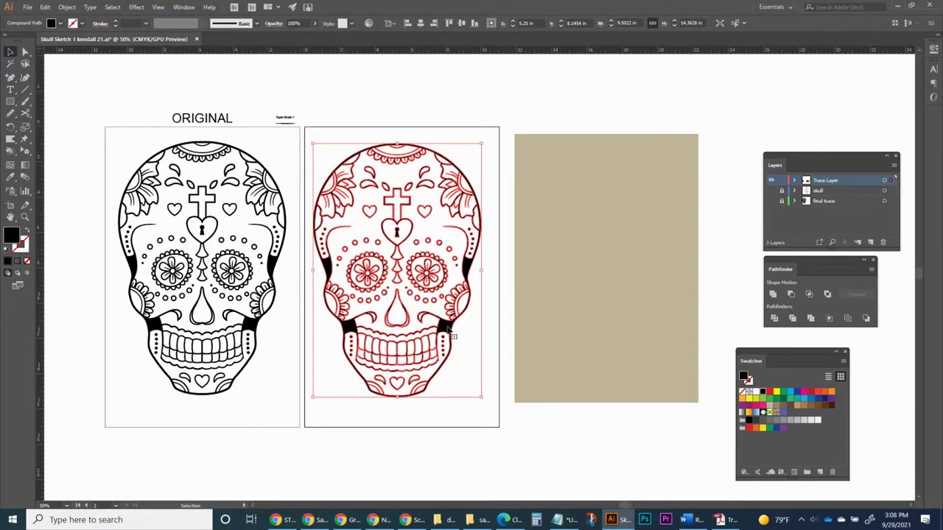
pyautogui.moveTo(449, 330)
pyautogui.mouseDown()
pyautogui.moveTo(562, 340)
pyautogui.moveTo(661, 409)
pyautogui.mouseUp()
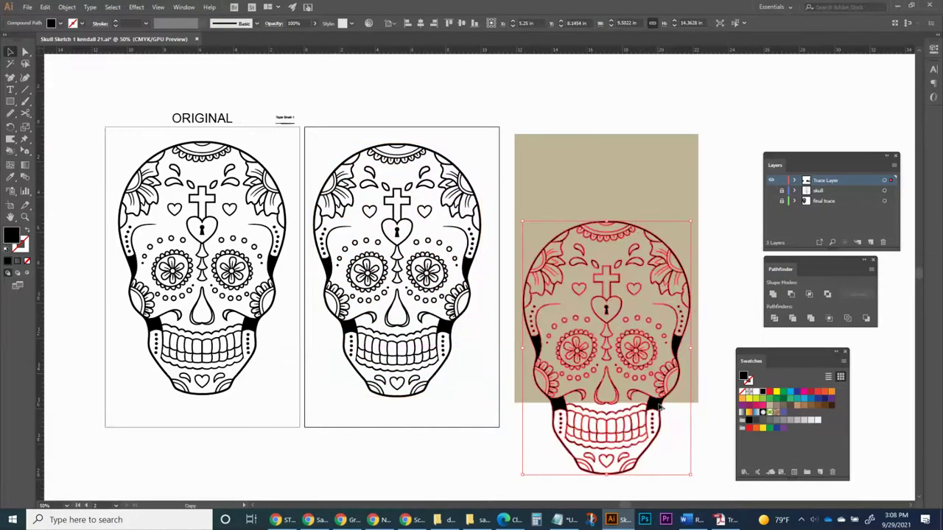
pyautogui.click(489, 145)
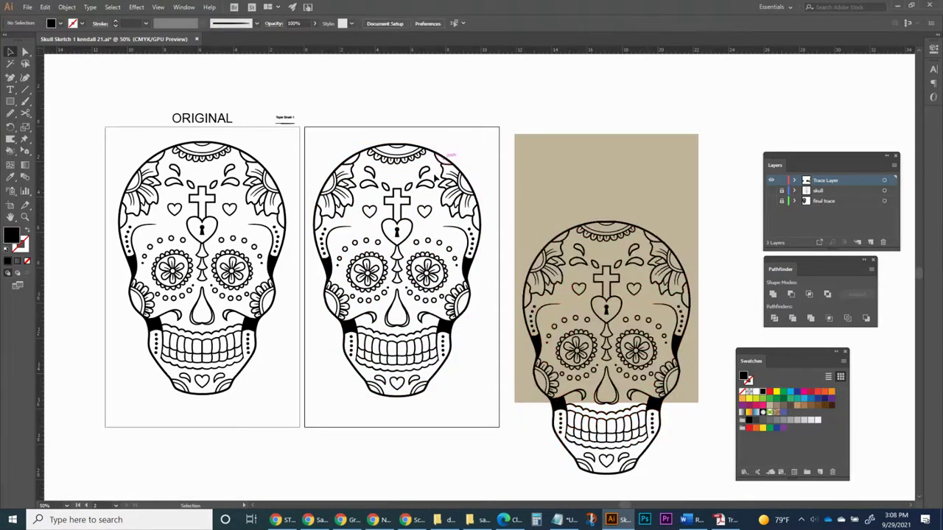
# Bring the tan rectangle behind the skull copy and center both horizontally and vertically on the color artboard.
pyautogui.moveTo(401, 205); pyautogui.dragTo(487, 191)
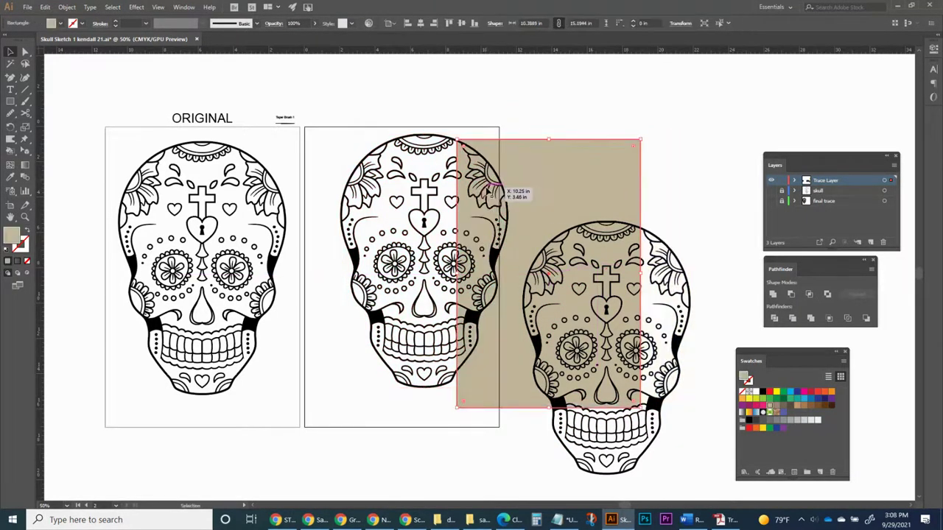
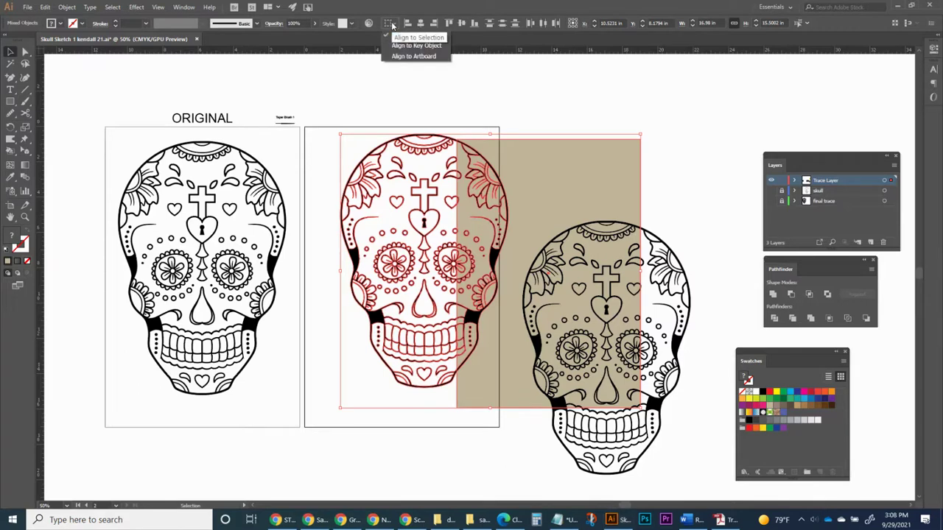
pyautogui.click(395, 57)
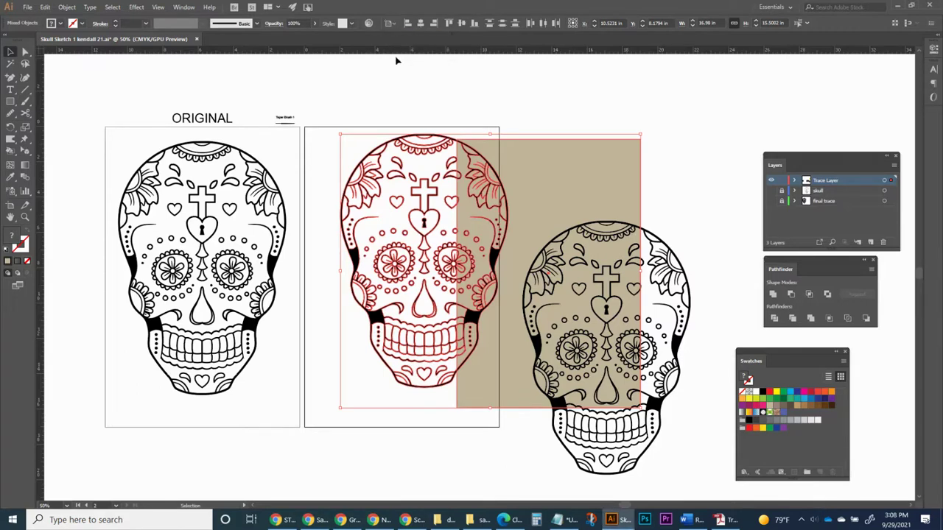
pyautogui.click(422, 26)
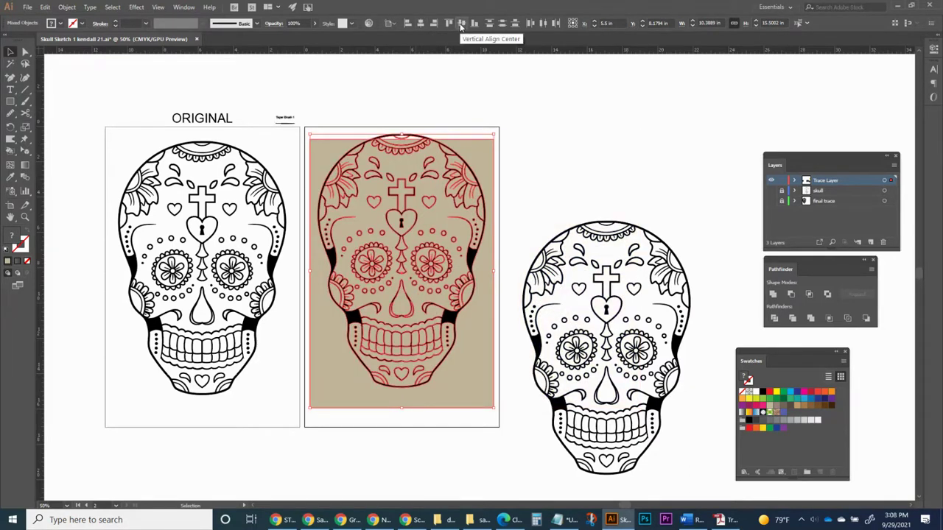
pyautogui.click(461, 24)
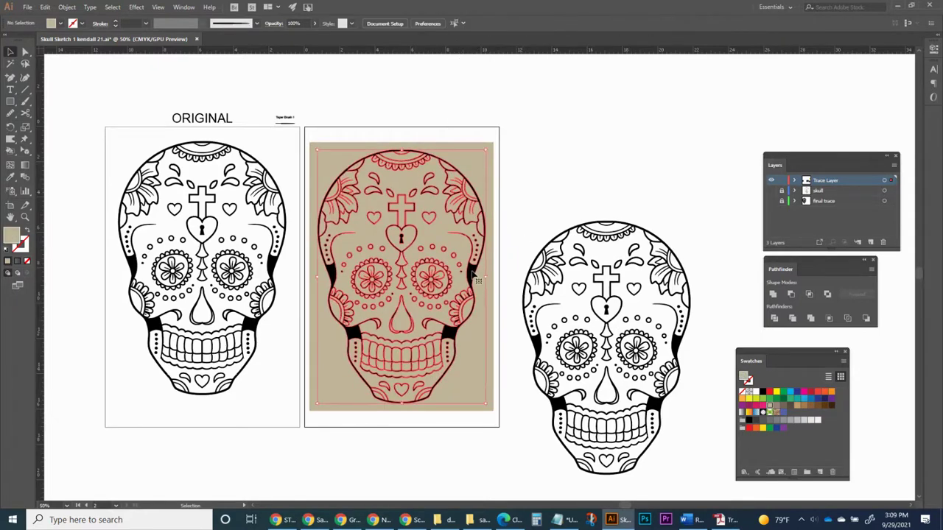
# Try moving the skull copy off the tan rectangle and undo the move.
pyautogui.click(475, 171)
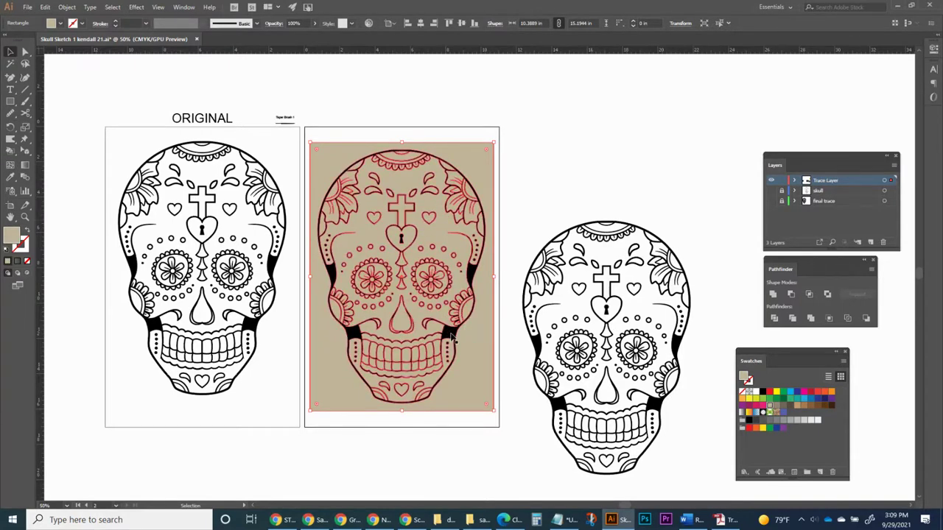
pyautogui.moveTo(448, 332); pyautogui.dragTo(538, 439)
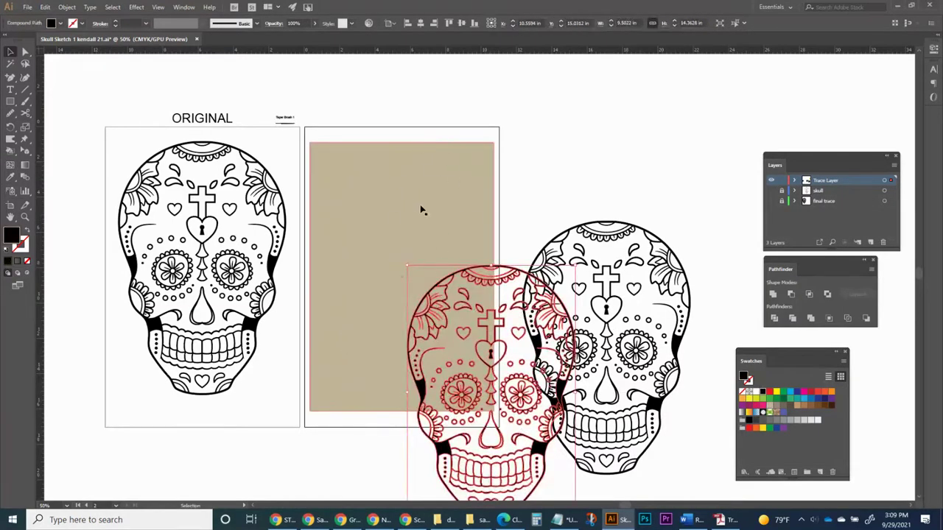
pyautogui.hotkey('ctrl', 'z')
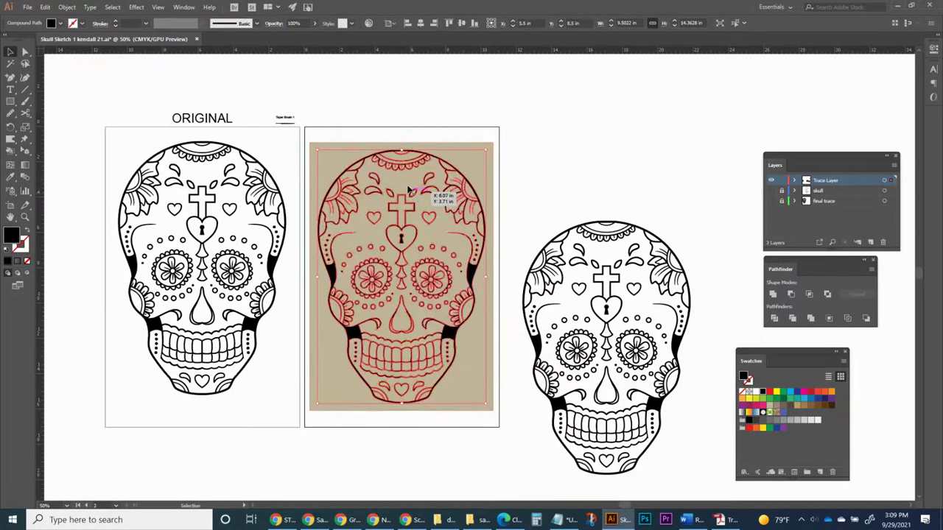
pyautogui.click(360, 131)
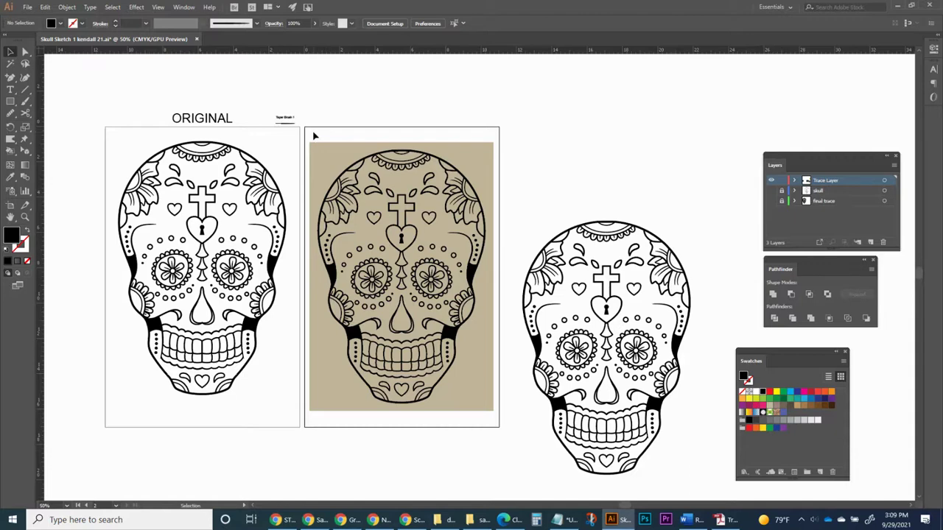
# Exclude the overlapping areas of the centered skull line work and tan rectangle with Pathfinder.
pyautogui.click(375, 196)
pyautogui.moveTo(776, 275); pyautogui.dragTo(532, 140)
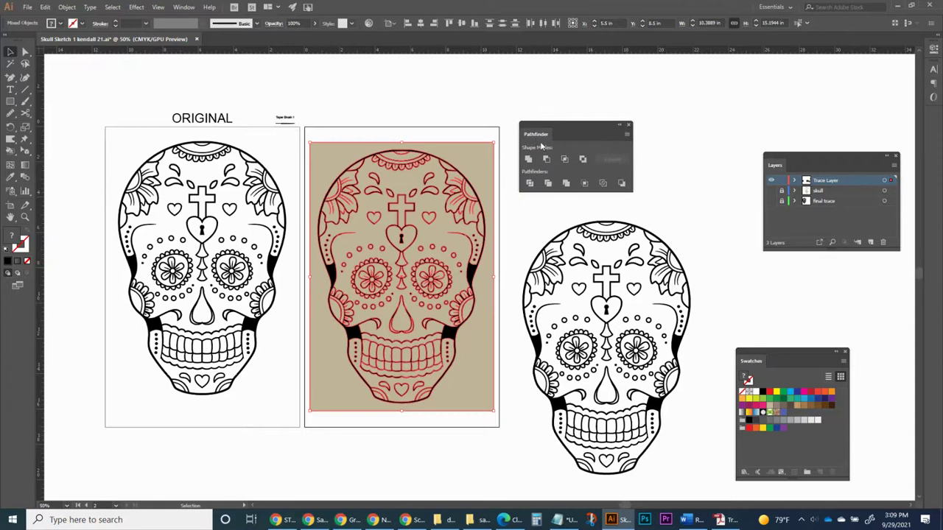
pyautogui.click(584, 161)
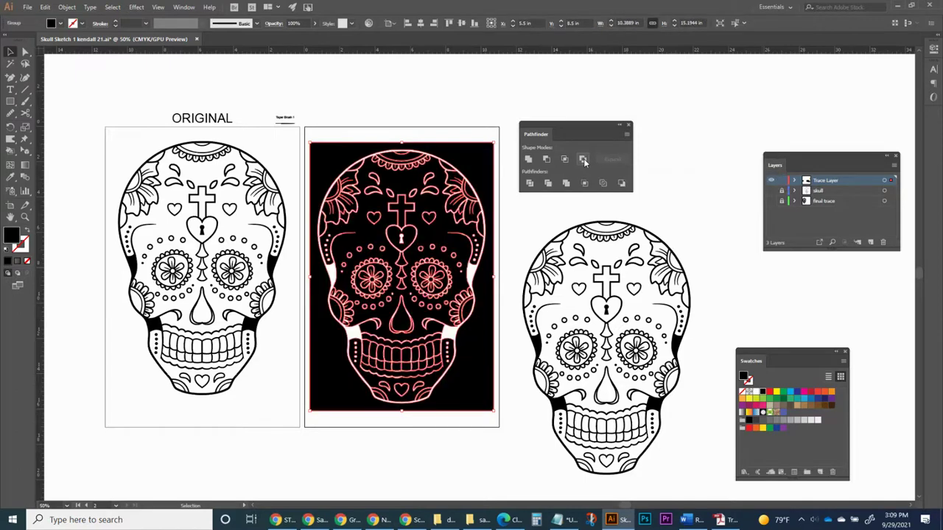
pyautogui.click(454, 112)
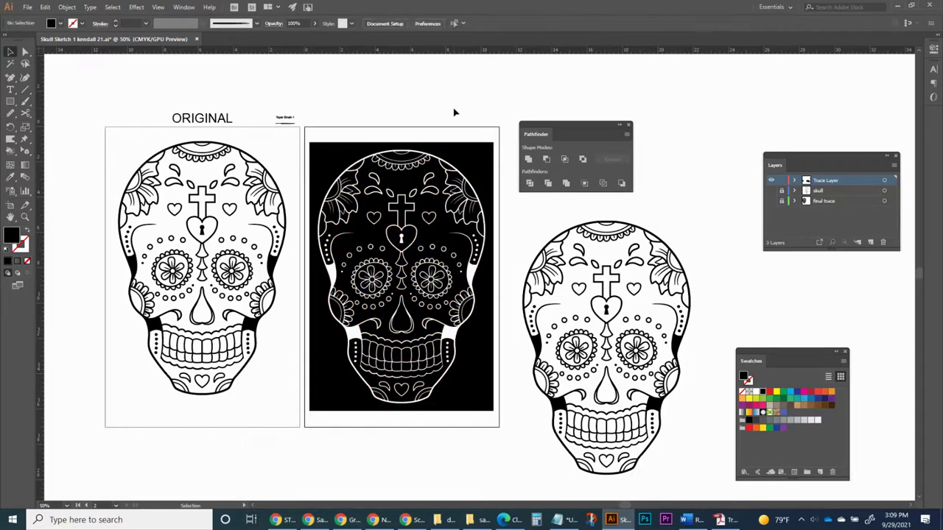
# Ungroup the excluded skull and rectangle shapes on the color artboard into separate objects.
pyautogui.click(431, 214)
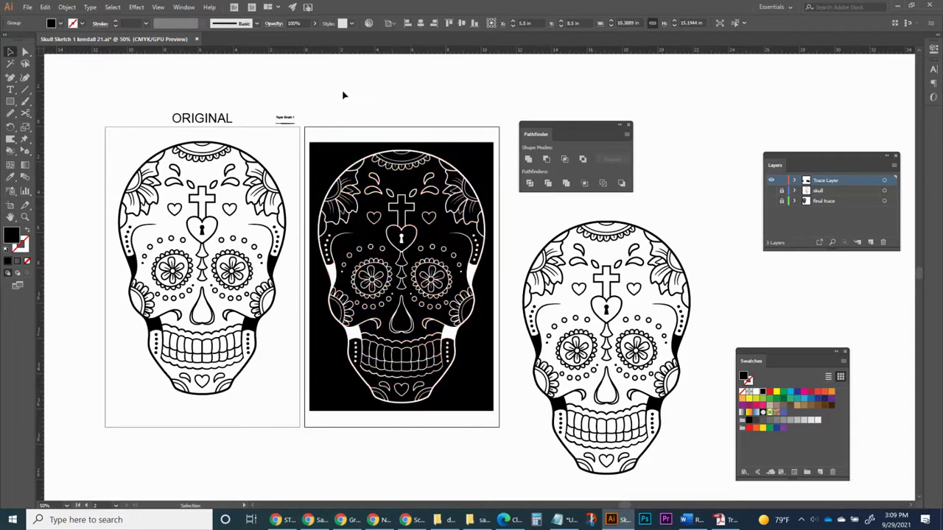
pyautogui.click(335, 173)
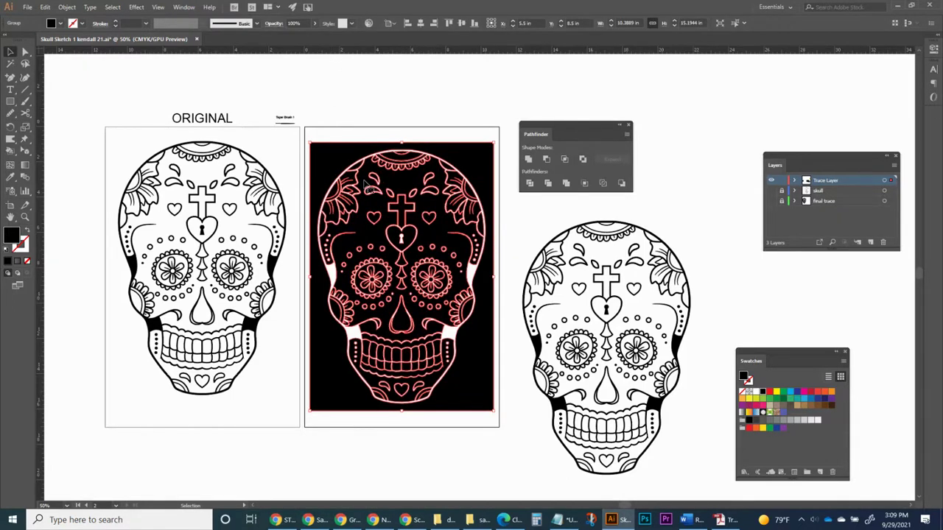
pyautogui.click(333, 88)
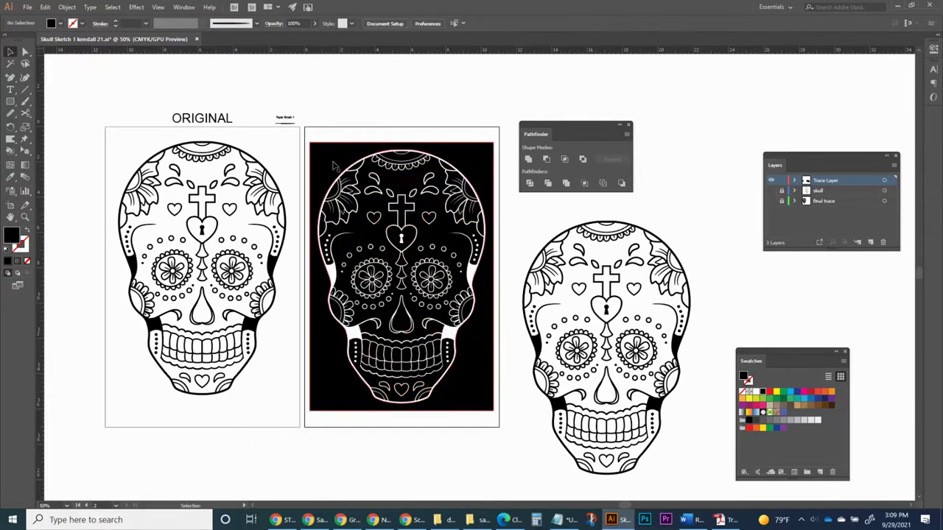
pyautogui.click(334, 166)
pyautogui.rightClick(333, 165)
pyautogui.click(383, 244)
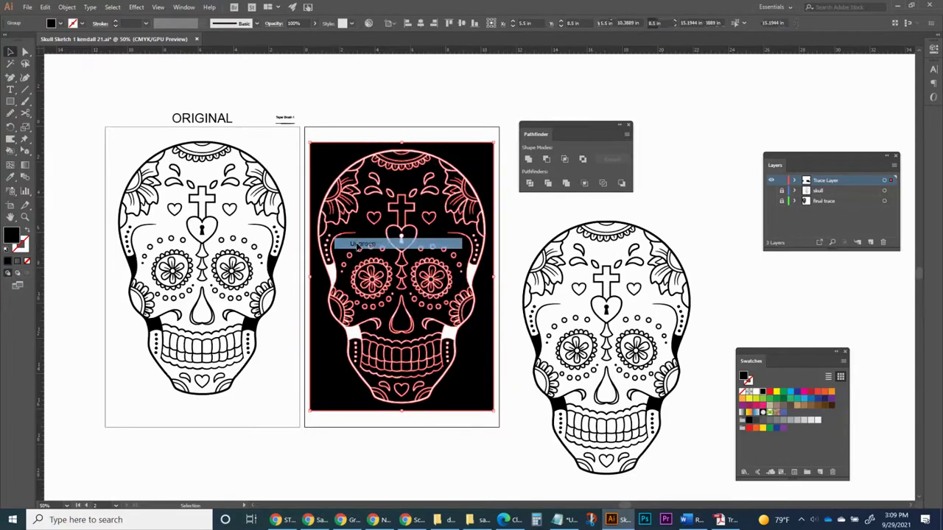
pyautogui.click(348, 117)
# Check the ungrouped black shapes individually around the forehead, including a teardrop, a flower petal and a small heart.
pyautogui.press('z')
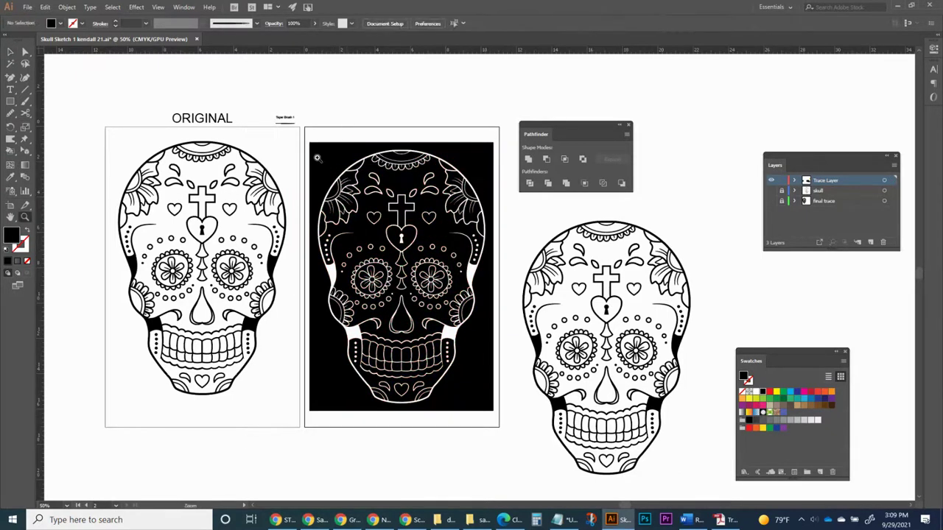
pyautogui.moveTo(318, 158); pyautogui.dragTo(425, 242)
pyautogui.press('v')
pyautogui.click(442, 227)
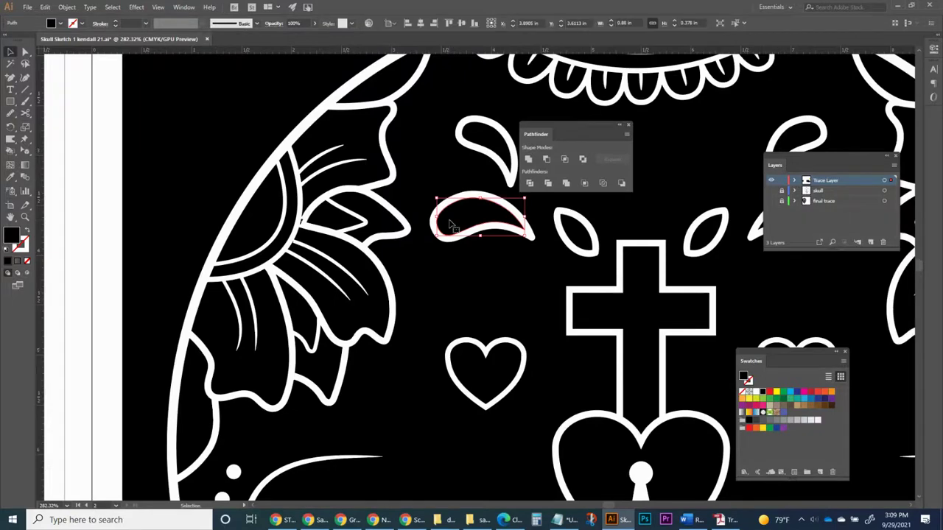
pyautogui.click(391, 224)
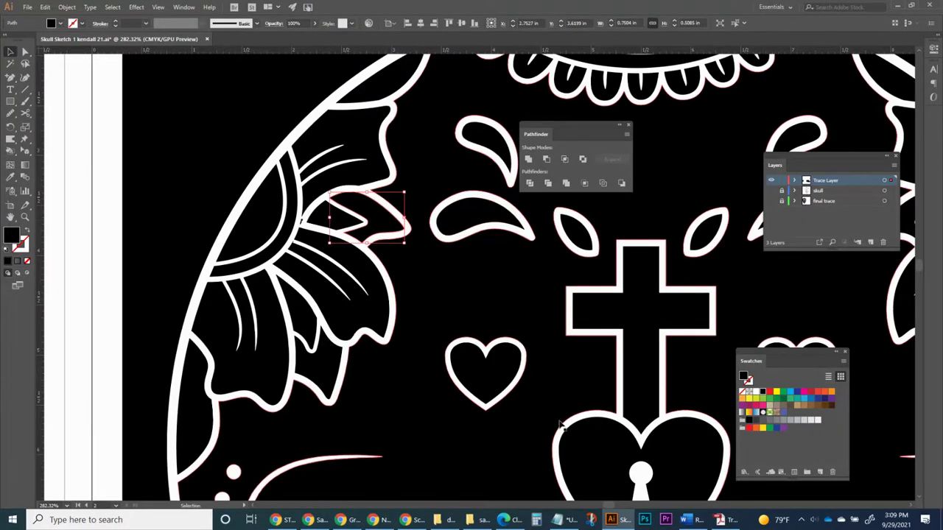
pyautogui.click(621, 482)
pyautogui.click(482, 382)
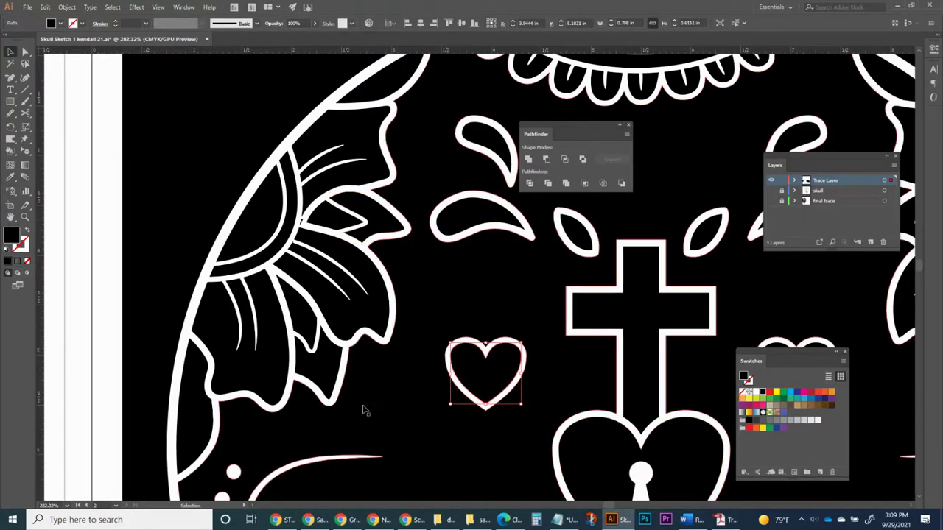
# Fill all the separated skull shapes and their background on the color artboard with a tan swatch.
pyautogui.click(260, 383)
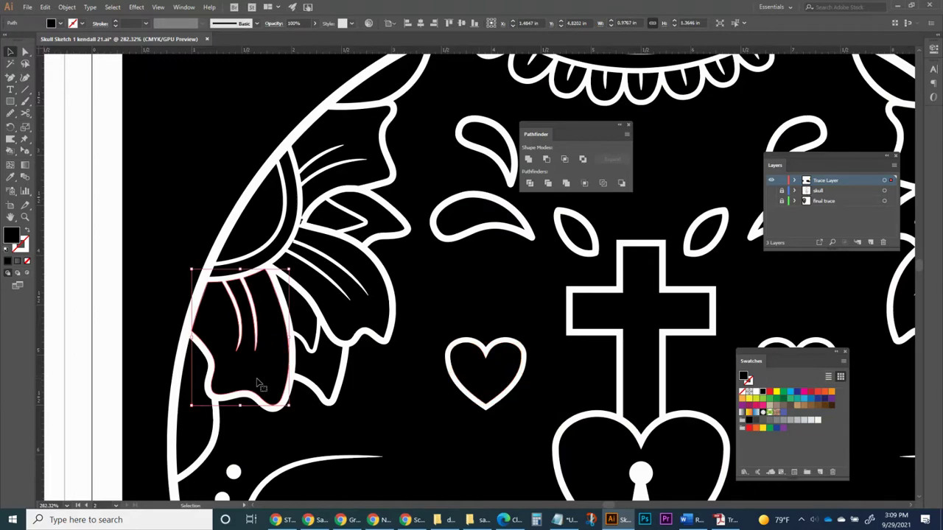
pyautogui.hotkey('ctrl', '-')
pyautogui.hotkey('ctrl', '-')
pyautogui.hotkey('ctrl', '-')
pyautogui.hotkey('ctrl', '-')
pyautogui.hotkey('ctrl', '-')
pyautogui.hotkey('ctrl', '-')
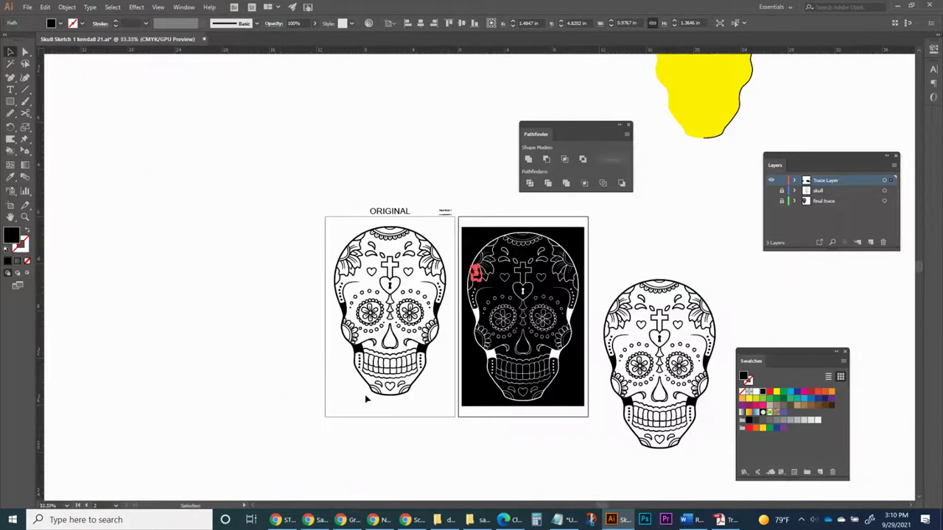
pyautogui.moveTo(495, 432); pyautogui.dragTo(375, 406)
pyautogui.click(362, 185)
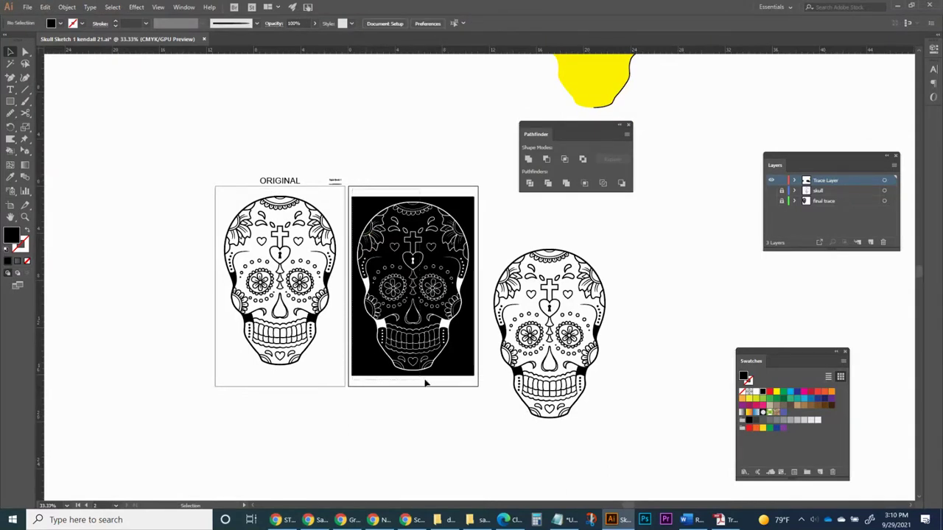
pyautogui.hotkey('ctrl', 'a')
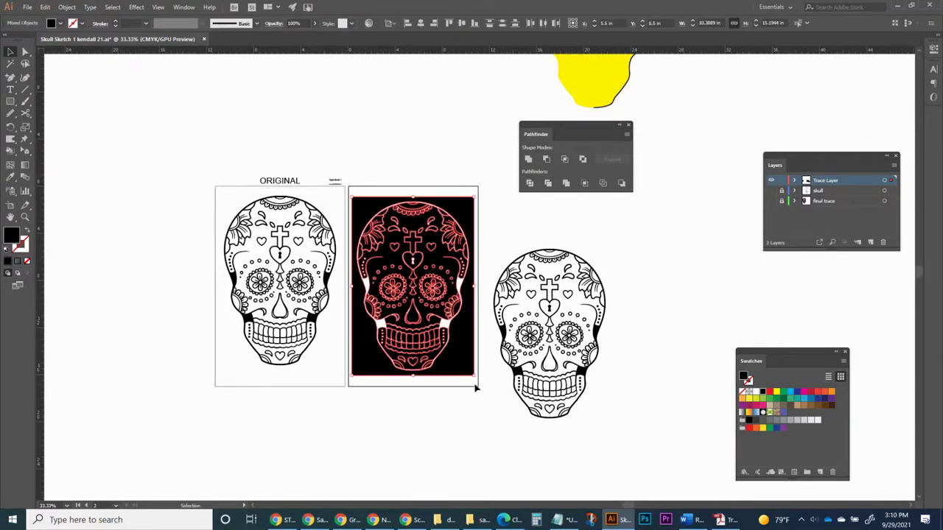
pyautogui.click(771, 410)
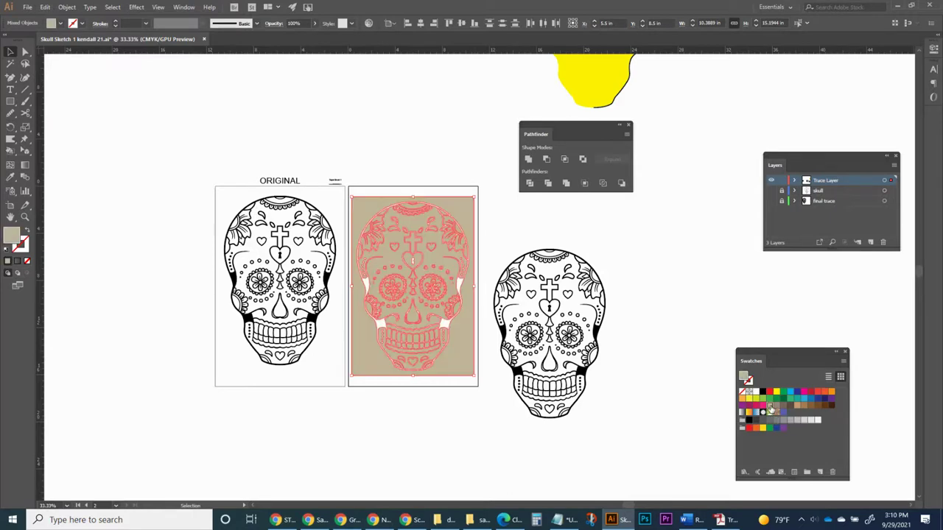
# Move the tan outer background piece around the skull off the color artboard to the empty area below it.
pyautogui.click(619, 245)
pyautogui.click(467, 348)
pyautogui.moveTo(467, 348)
pyautogui.mouseDown()
pyautogui.moveTo(225, 400)
pyautogui.moveTo(195, 396)
pyautogui.moveTo(193, 495)
pyautogui.mouseUp()
pyautogui.moveTo(120, 259); pyautogui.dragTo(362, 442)
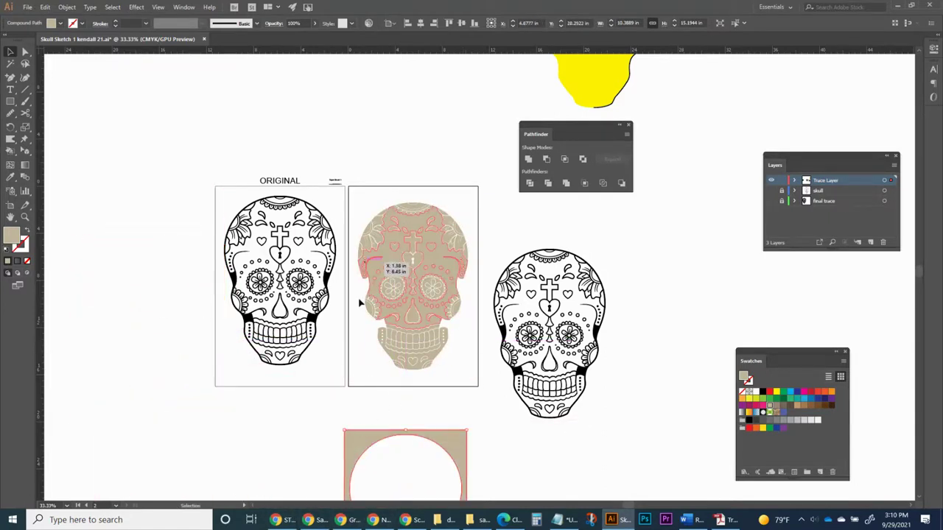
# Move the black line-work skull onto the color artboard and center it horizontally and vertically over the tan shapes.
pyautogui.click(513, 376)
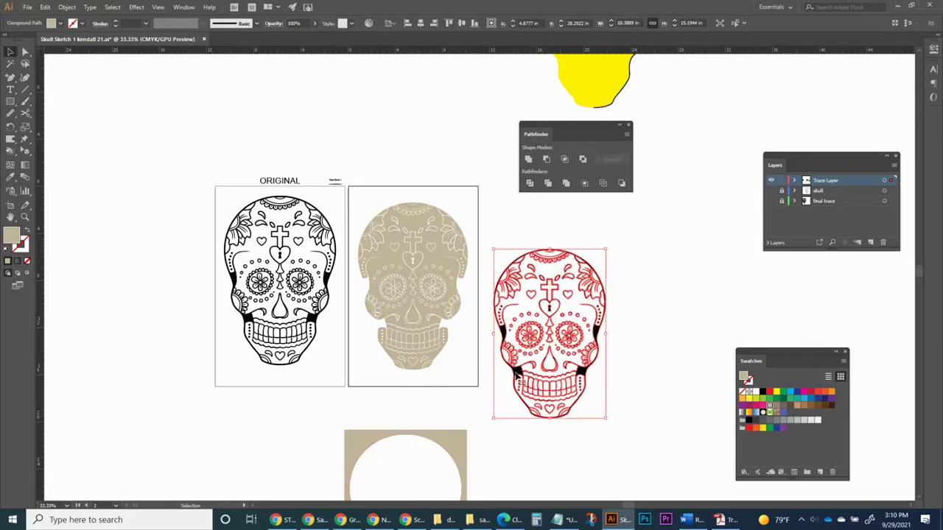
pyautogui.moveTo(513, 376); pyautogui.dragTo(468, 361)
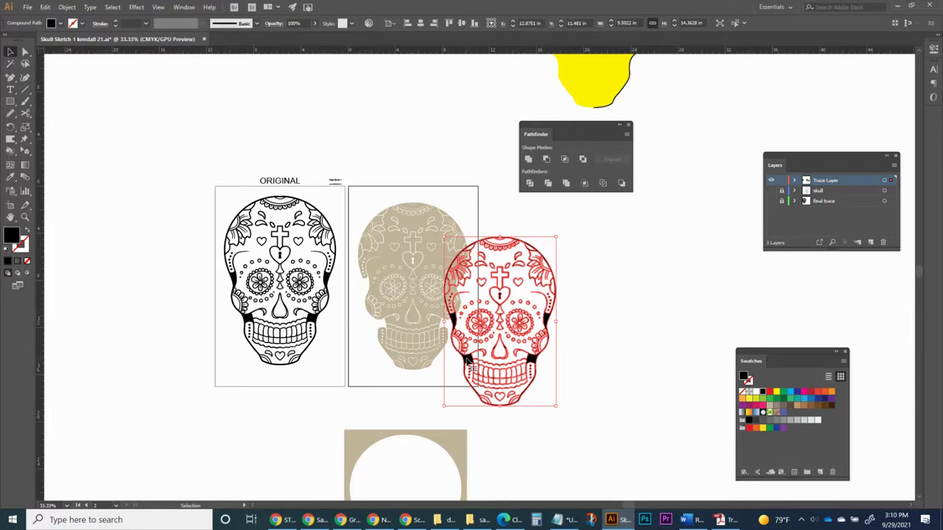
pyautogui.click(421, 24)
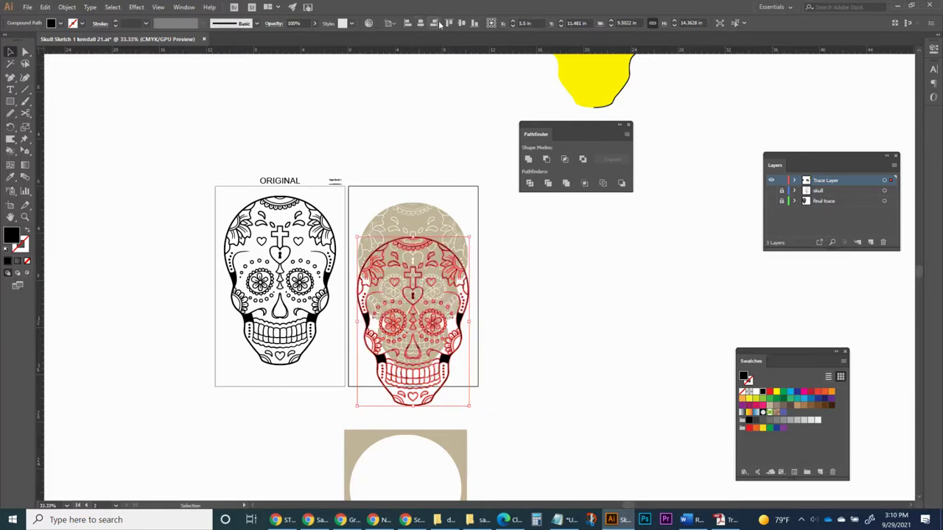
pyautogui.click(462, 25)
pyautogui.click(511, 306)
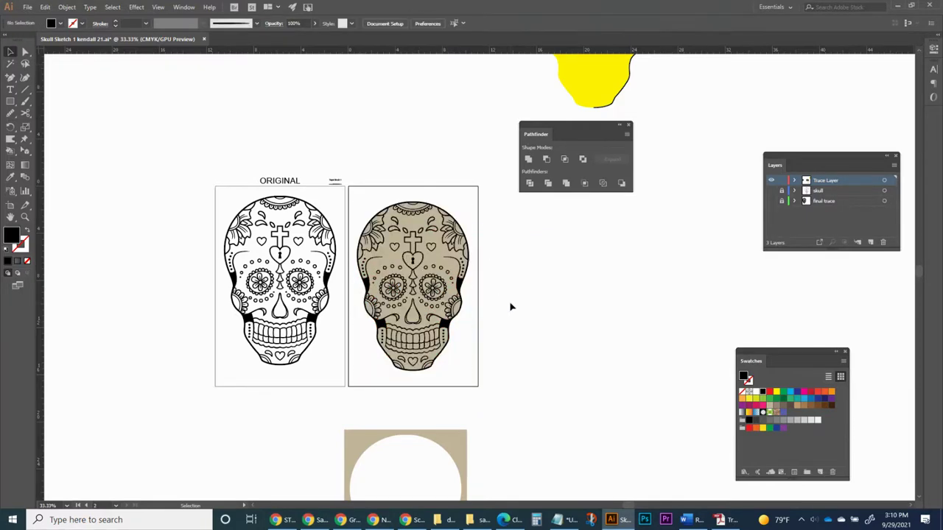
# Fill the upper-right and lower-right petals of the skull's right eye flower with CMYK Yellow.
pyautogui.press('z')
pyautogui.moveTo(355, 193); pyautogui.dragTo(533, 405)
pyautogui.moveTo(576, 355); pyautogui.dragTo(511, 379)
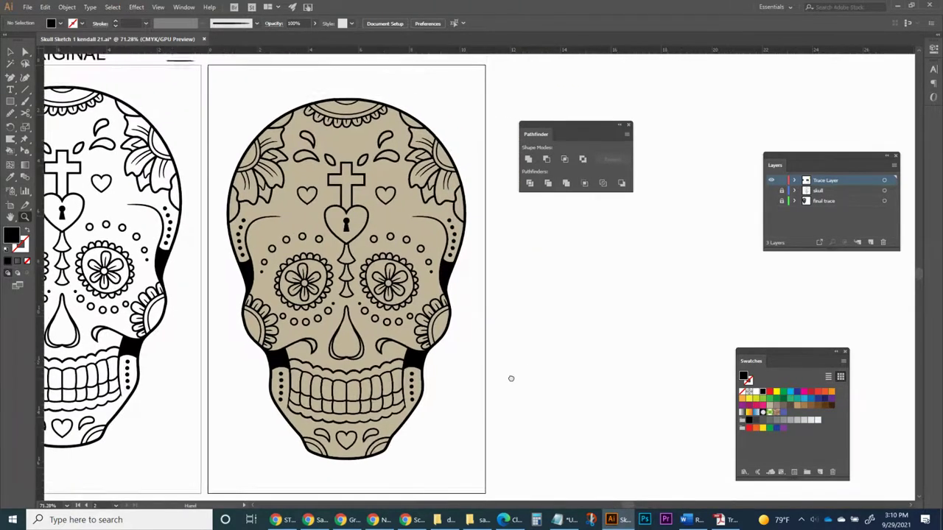
pyautogui.press('v')
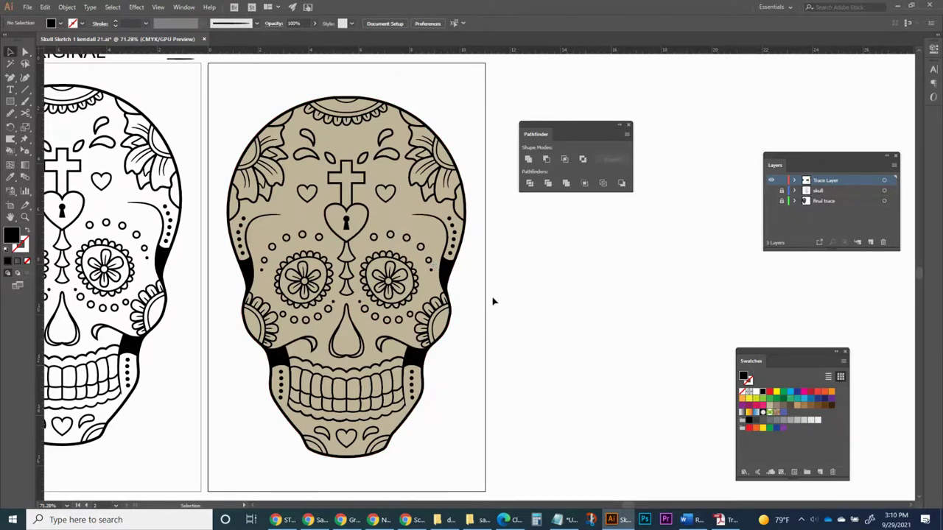
pyautogui.press('z')
pyautogui.moveTo(349, 242); pyautogui.dragTo(485, 328)
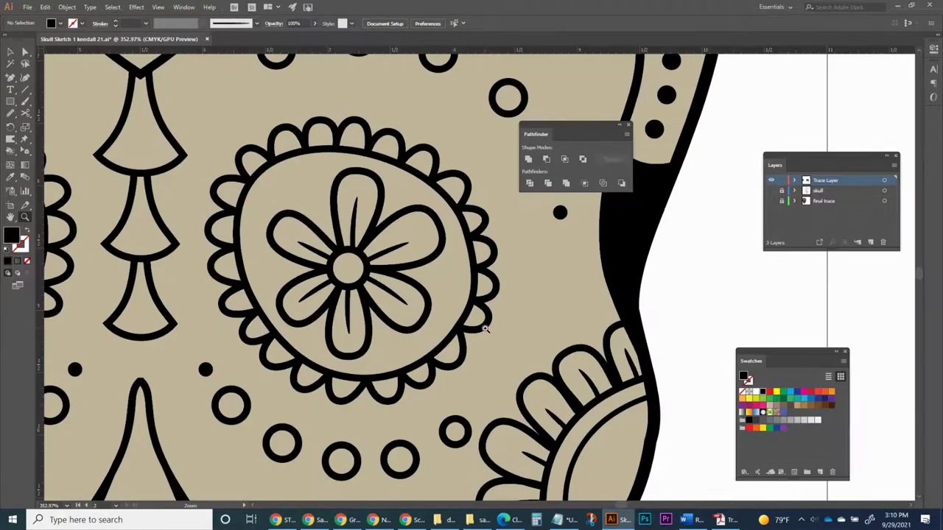
pyautogui.press('v')
pyautogui.click(432, 244)
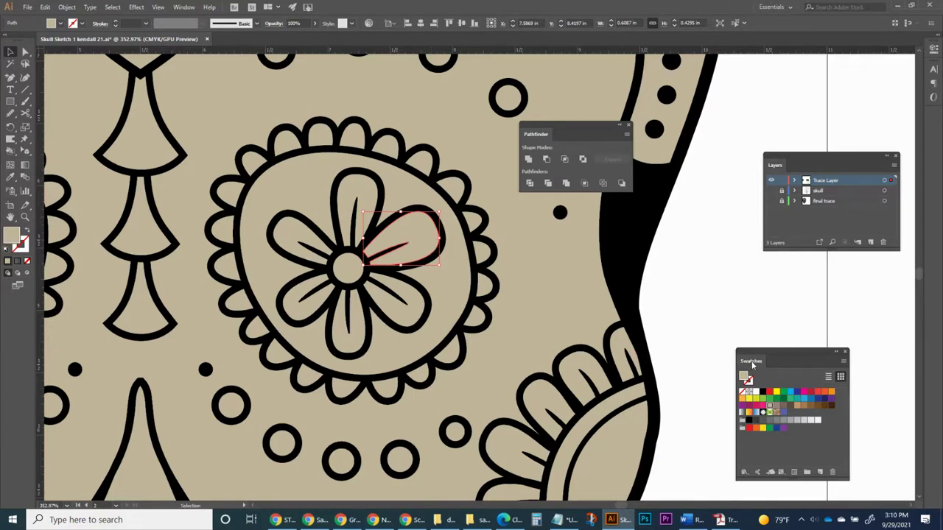
pyautogui.moveTo(751, 365); pyautogui.dragTo(680, 285)
pyautogui.click(704, 314)
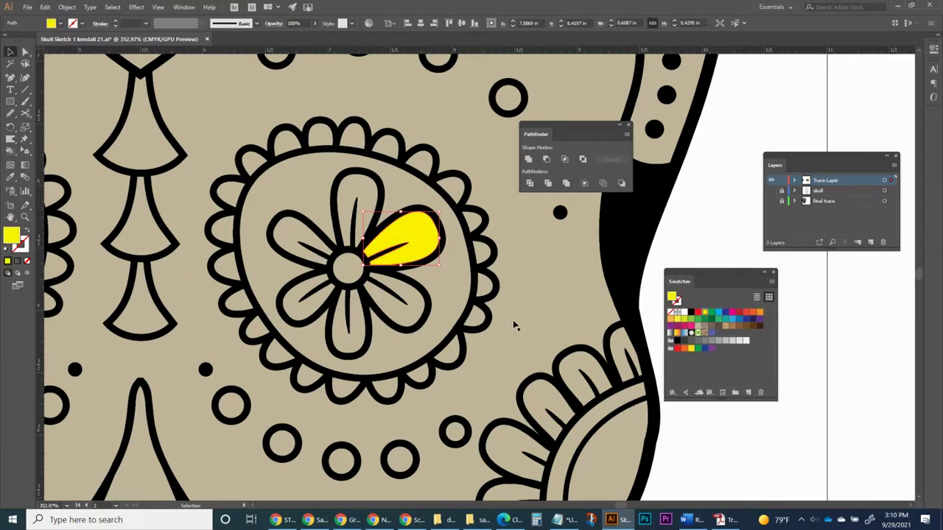
pyautogui.click(398, 301)
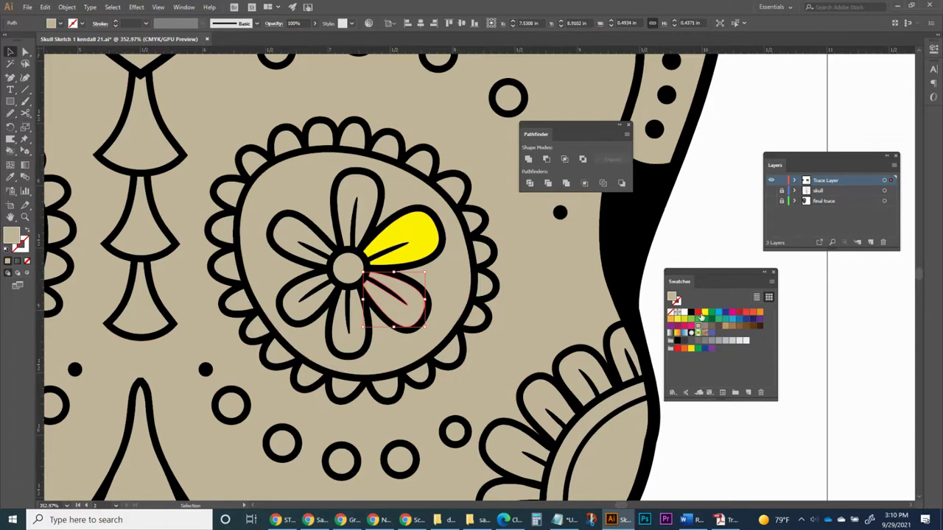
pyautogui.click(706, 314)
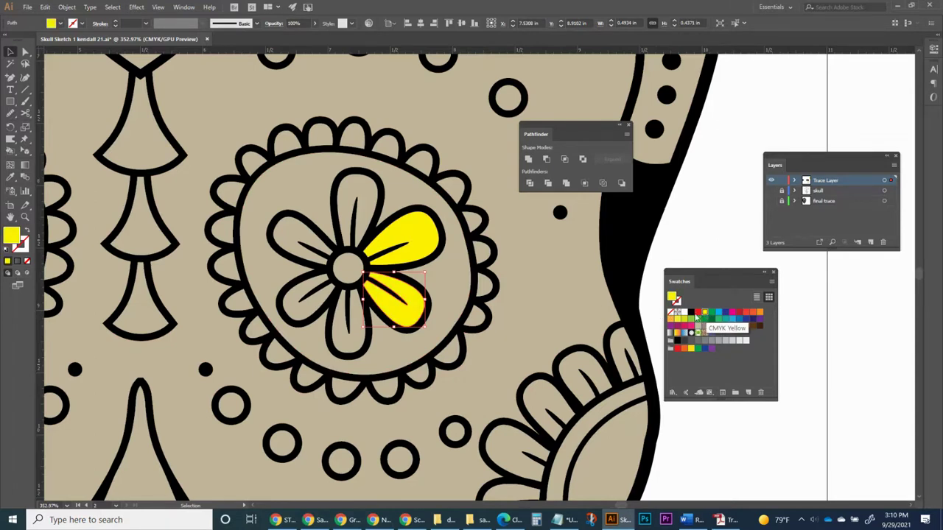
# Fill all six petals of the right eye flower with light blue and group them.
pyautogui.click(431, 235)
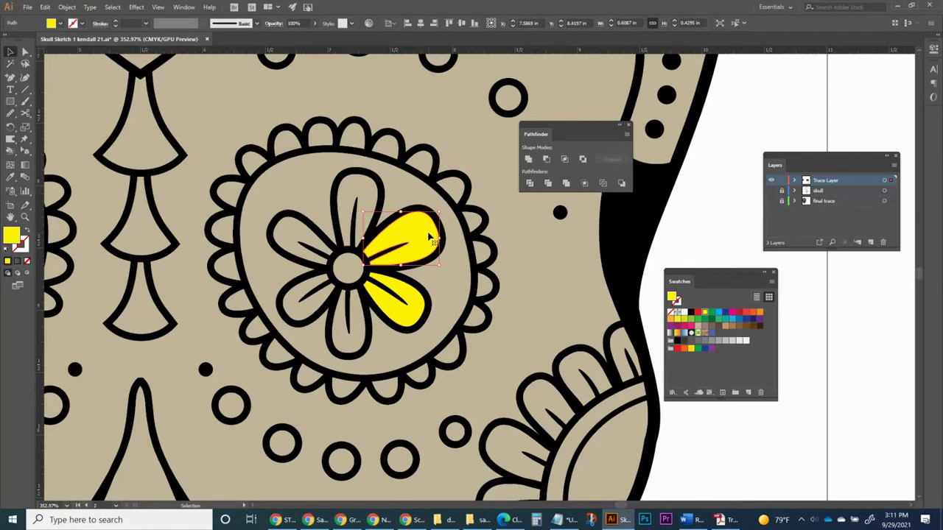
pyautogui.keyDown('shift'); pyautogui.click(412, 317); pyautogui.keyUp('shift')
pyautogui.keyDown('shift'); pyautogui.click(352, 340); pyautogui.keyUp('shift')
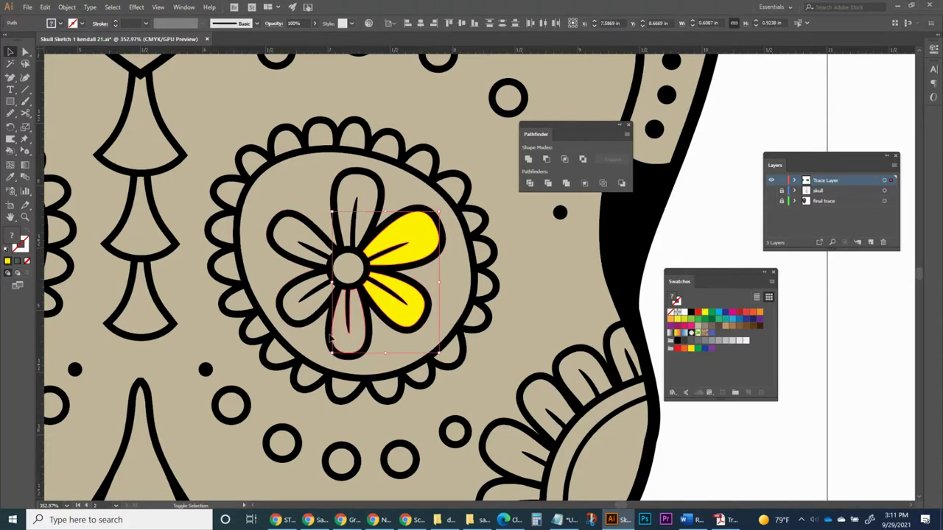
pyautogui.keyDown('shift'); pyautogui.click(301, 319); pyautogui.keyUp('shift')
pyautogui.keyDown('shift'); pyautogui.click(288, 237); pyautogui.keyUp('shift')
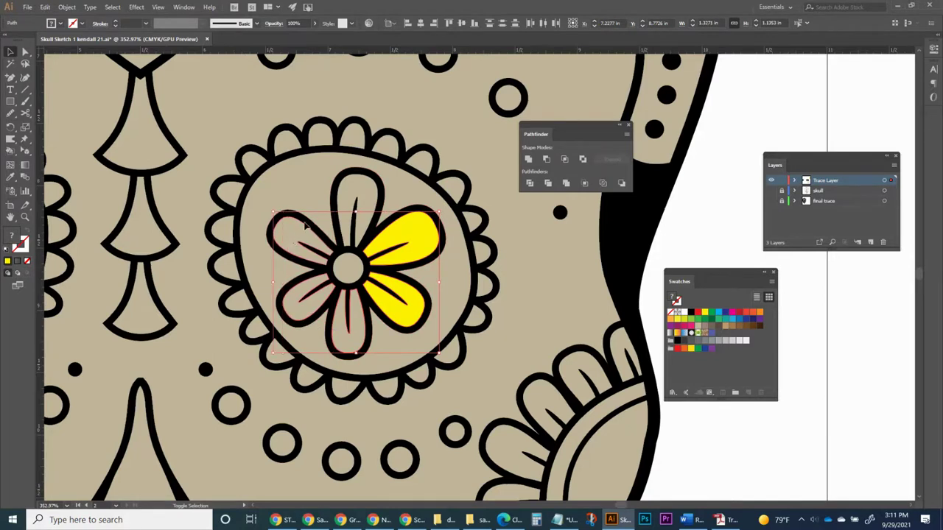
pyautogui.keyDown('shift'); pyautogui.click(350, 195); pyautogui.keyUp('shift')
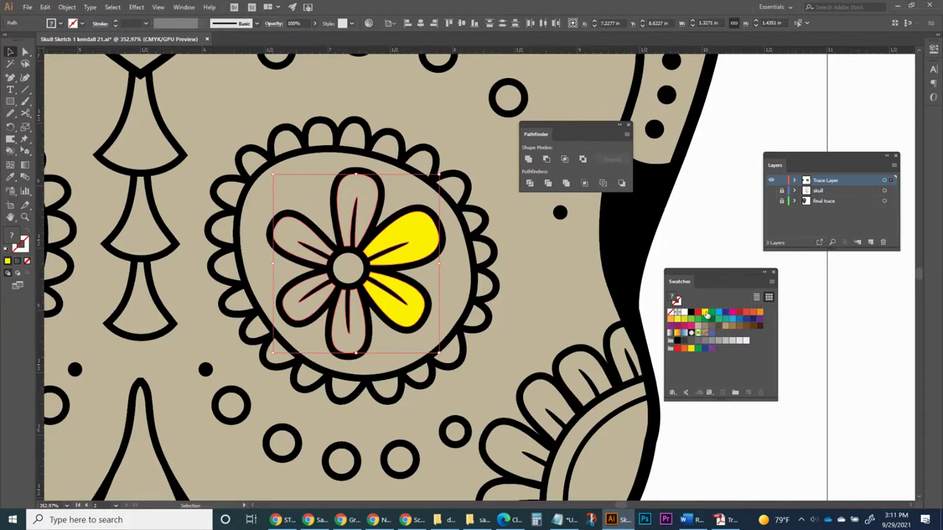
pyautogui.click(719, 315)
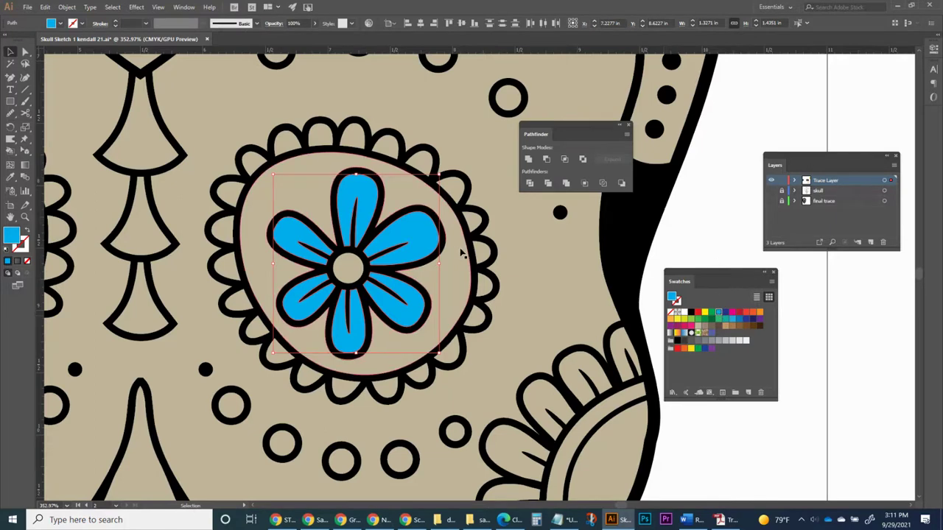
pyautogui.rightClick(409, 224)
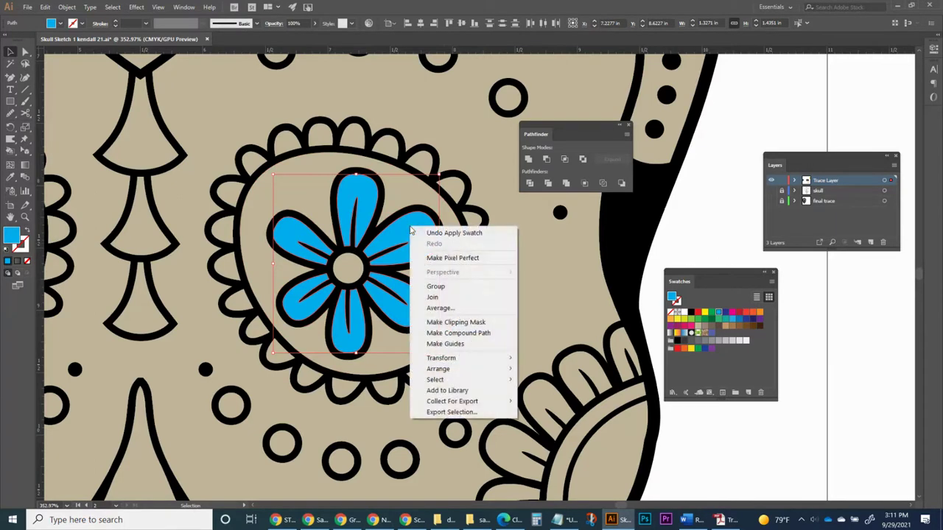
pyautogui.click(451, 286)
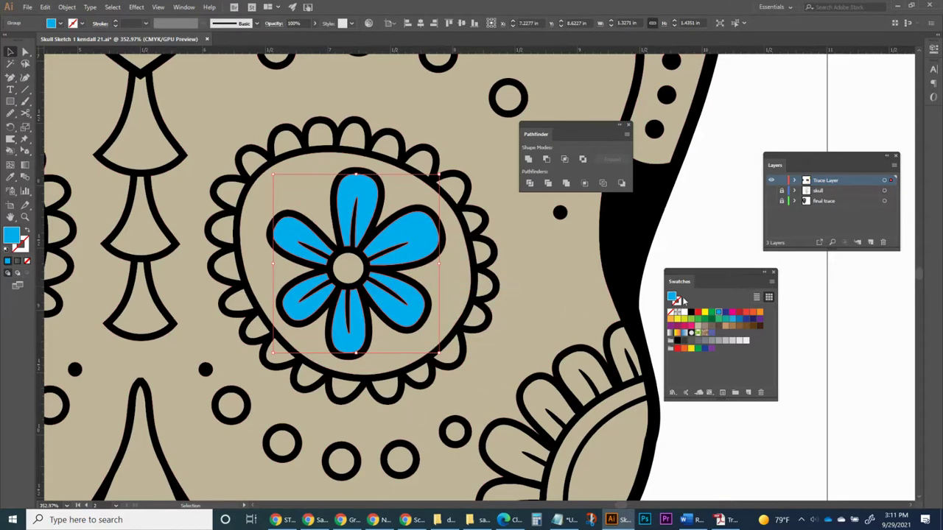
pyautogui.click(730, 247)
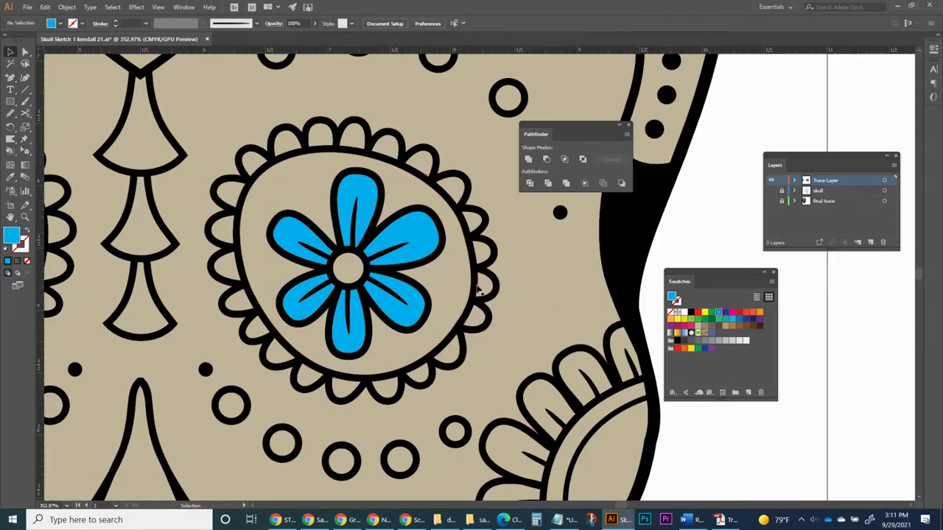
# Recolor the grouped petals of the right eye flower with a medium green swatch.
pyautogui.click(389, 305)
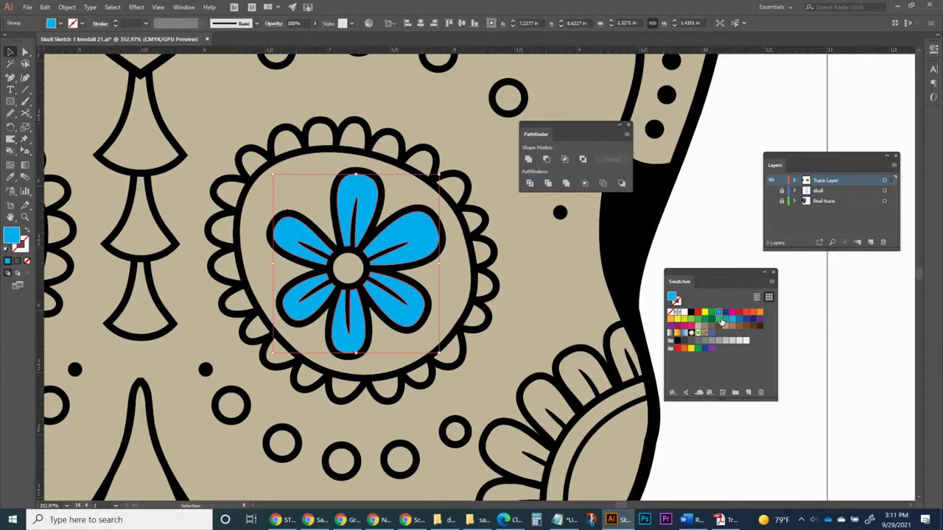
pyautogui.click(720, 320)
pyautogui.moveTo(154, 379); pyautogui.dragTo(192, 406)
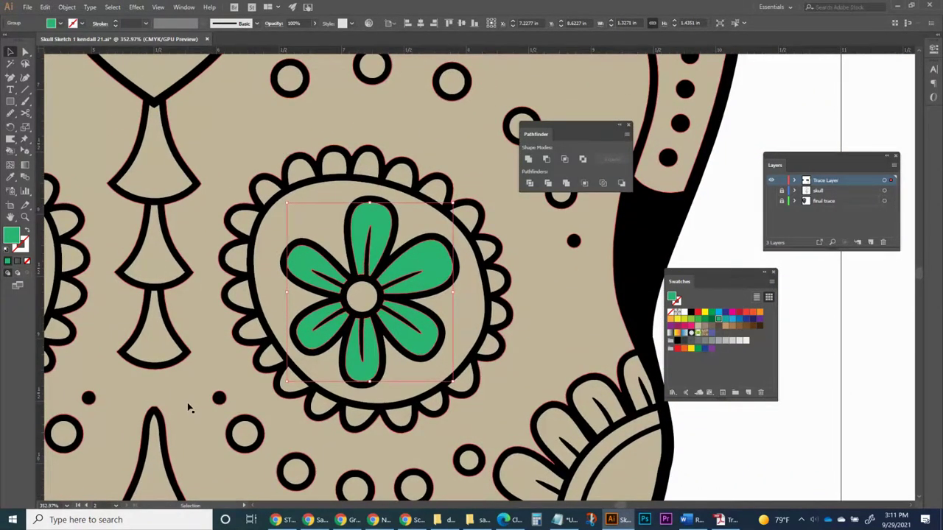
# Fill all the scallops around the right eye flower with lime green C=50 M=0 Y=100 K=0 and group them.
pyautogui.click(302, 170)
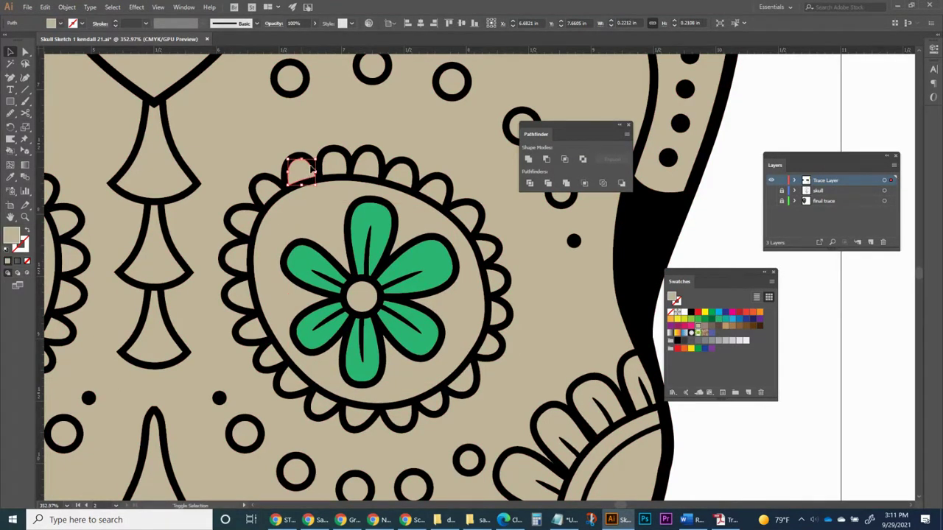
pyautogui.keyDown('shift'); pyautogui.click(335, 166); pyautogui.keyUp('shift')
pyautogui.keyDown('shift'); pyautogui.click(367, 163); pyautogui.keyUp('shift')
pyautogui.keyDown('shift'); pyautogui.click(397, 171); pyautogui.keyUp('shift')
pyautogui.keyDown('shift'); pyautogui.click(439, 196); pyautogui.keyUp('shift')
pyautogui.keyDown('shift'); pyautogui.click(467, 215); pyautogui.keyUp('shift')
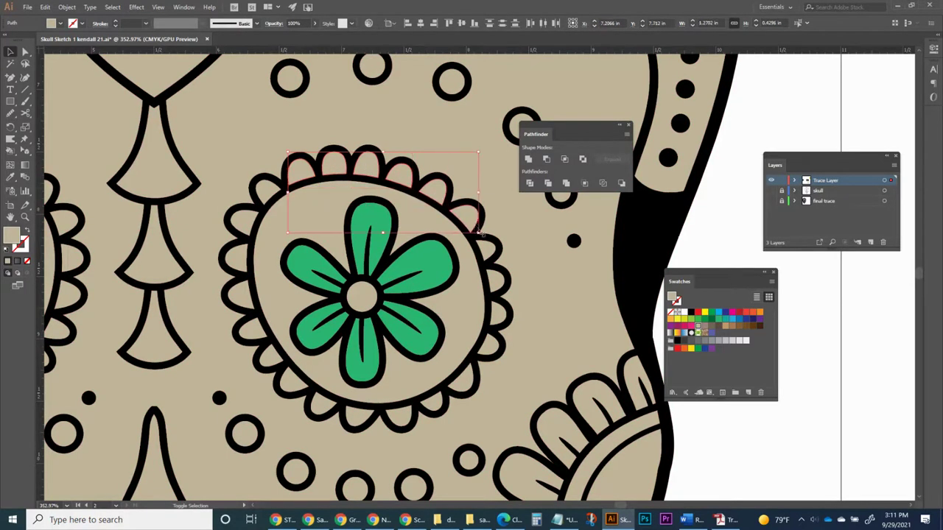
pyautogui.keyDown('shift'); pyautogui.click(490, 250); pyautogui.keyUp('shift')
pyautogui.keyDown('shift'); pyautogui.click(501, 285); pyautogui.keyUp('shift')
pyautogui.keyDown('shift'); pyautogui.click(504, 315); pyautogui.keyUp('shift')
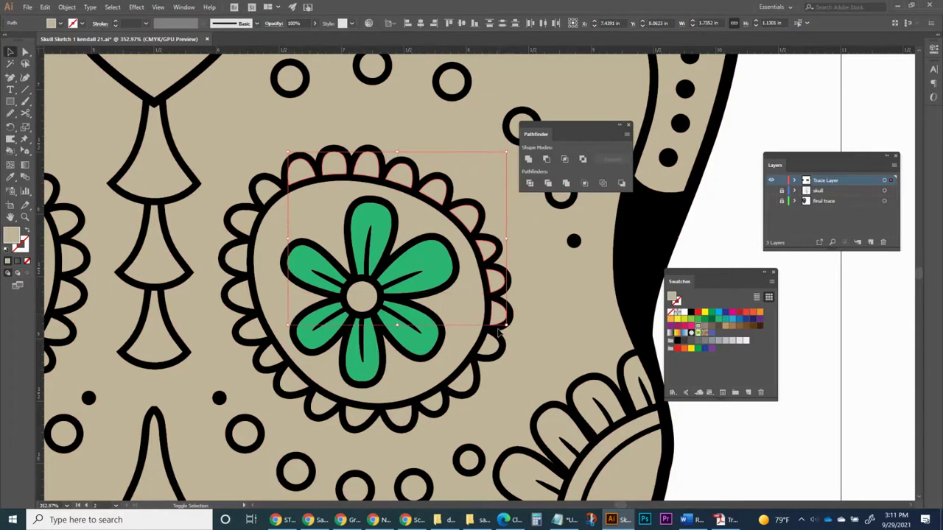
pyautogui.keyDown('shift'); pyautogui.click(494, 354); pyautogui.keyUp('shift')
pyautogui.keyDown('shift'); pyautogui.click(466, 383); pyautogui.keyUp('shift')
pyautogui.keyDown('shift'); pyautogui.click(438, 401); pyautogui.keyUp('shift')
pyautogui.keyDown('shift'); pyautogui.click(403, 418); pyautogui.keyUp('shift')
pyautogui.keyDown('shift'); pyautogui.click(398, 425); pyautogui.keyUp('shift')
pyautogui.keyDown('shift'); pyautogui.click(366, 417); pyautogui.keyUp('shift')
pyautogui.keyDown('shift'); pyautogui.click(312, 398); pyautogui.keyUp('shift')
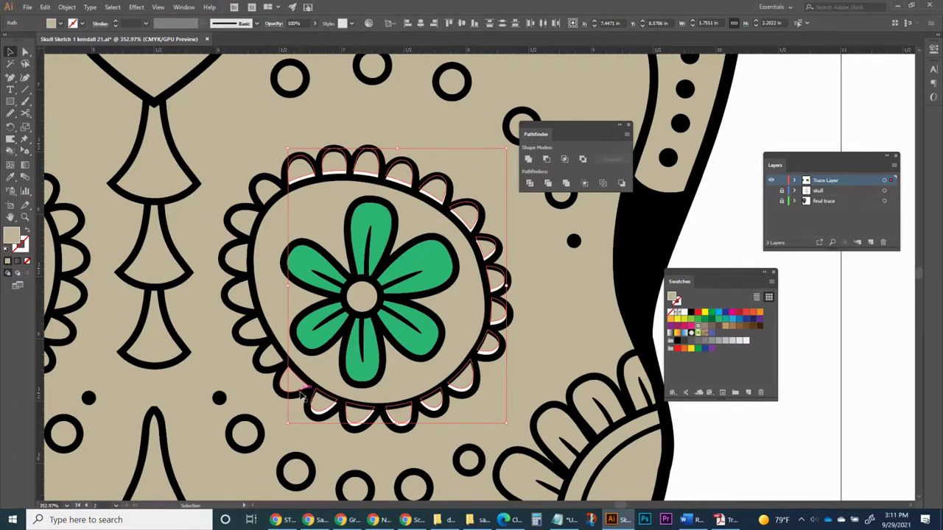
pyautogui.hotkey('ctrl', '8')
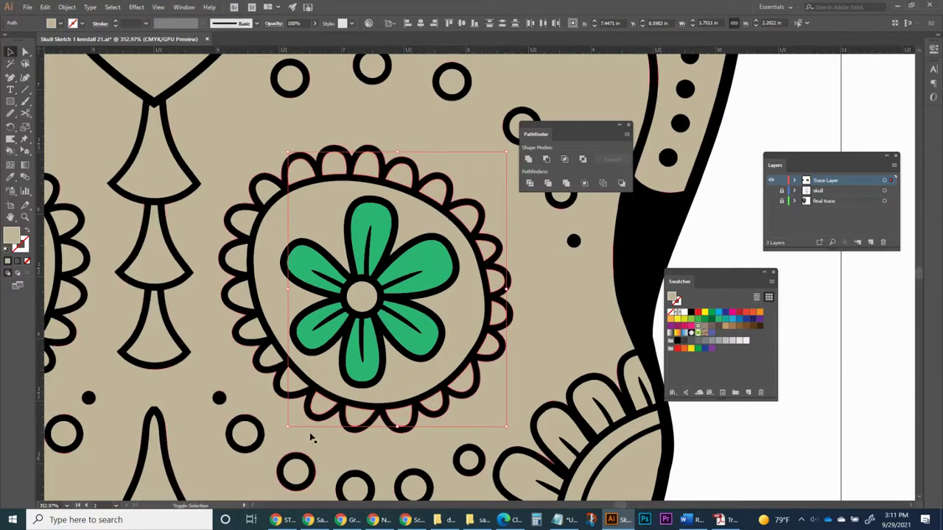
pyautogui.keyDown('shift'); pyautogui.click(267, 361); pyautogui.keyUp('shift')
pyautogui.keyDown('shift'); pyautogui.click(255, 335); pyautogui.keyUp('shift')
pyautogui.keyDown('shift'); pyautogui.click(249, 308); pyautogui.keyUp('shift')
pyautogui.keyDown('shift'); pyautogui.click(244, 264); pyautogui.keyUp('shift')
pyautogui.keyDown('shift'); pyautogui.click(247, 225); pyautogui.keyUp('shift')
pyautogui.keyDown('shift'); pyautogui.click(264, 197); pyautogui.keyUp('shift')
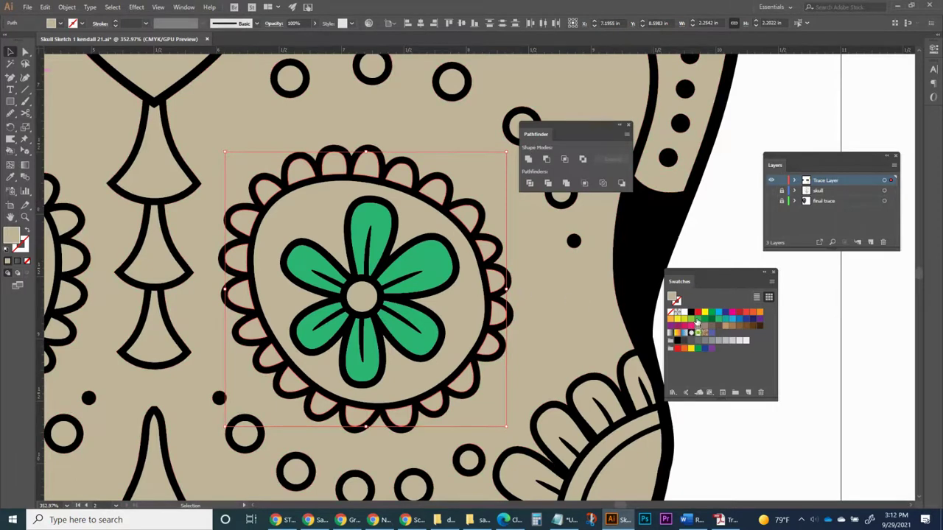
pyautogui.click(692, 319)
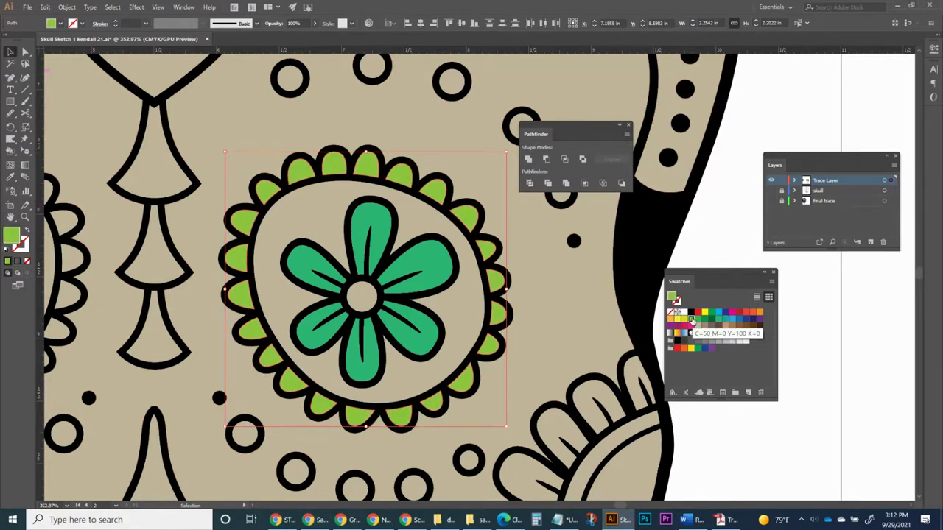
pyautogui.hotkey('ctrl', 'g')
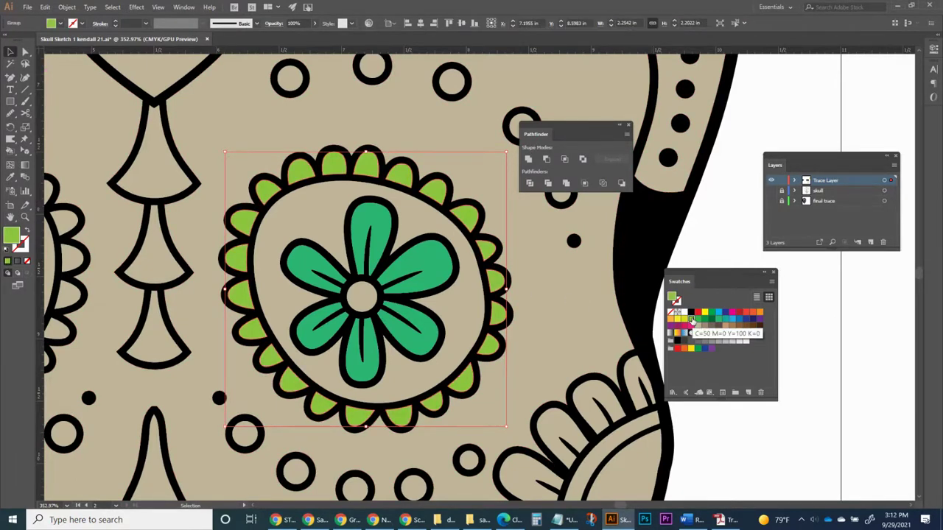
# Move the floating Pathfinder and Swatches panels clear of the skull artboard.
pyautogui.hotkey('ctrl', '-')
pyautogui.hotkey('ctrl', '-')
pyautogui.hotkey('ctrl', '-')
pyautogui.hotkey('ctrl', '-')
pyautogui.hotkey('ctrl', '-')
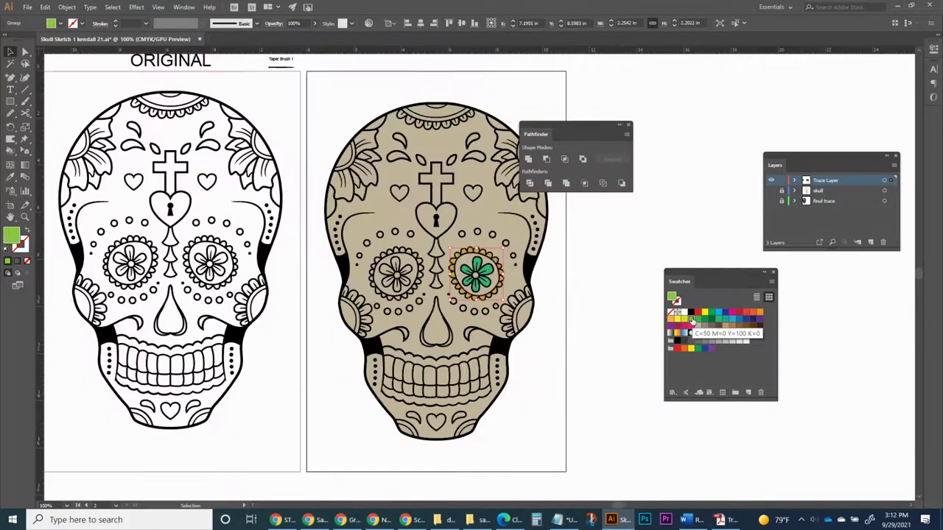
pyautogui.moveTo(578, 128); pyautogui.dragTo(822, 78)
pyautogui.moveTo(684, 279); pyautogui.dragTo(784, 275)
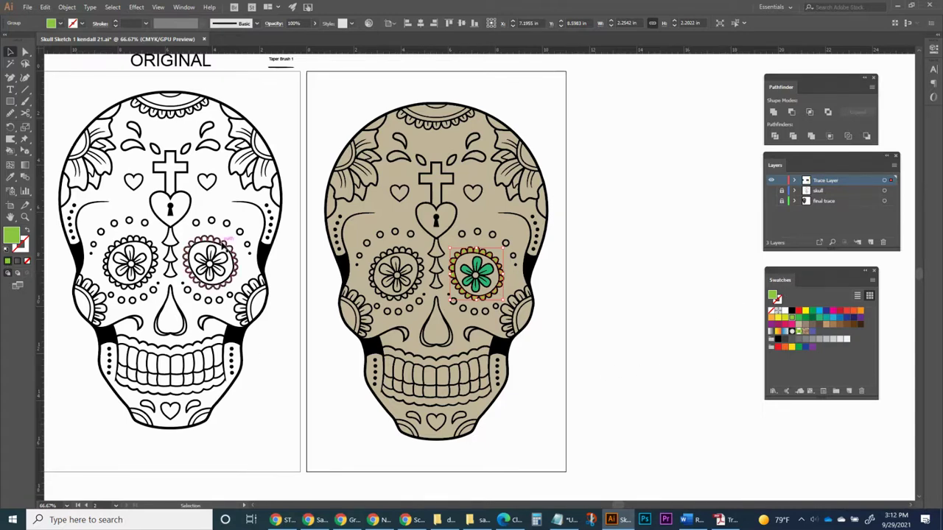
# Draw a lime green square about 0.68 in wide above the skull and copy it into a row of five.
pyautogui.click(11, 102)
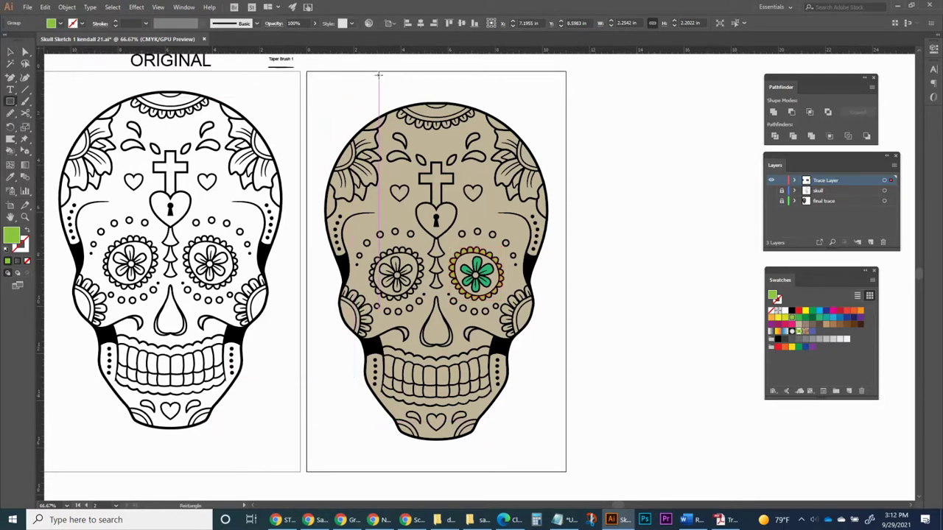
pyautogui.moveTo(378, 75); pyautogui.dragTo(395, 92)
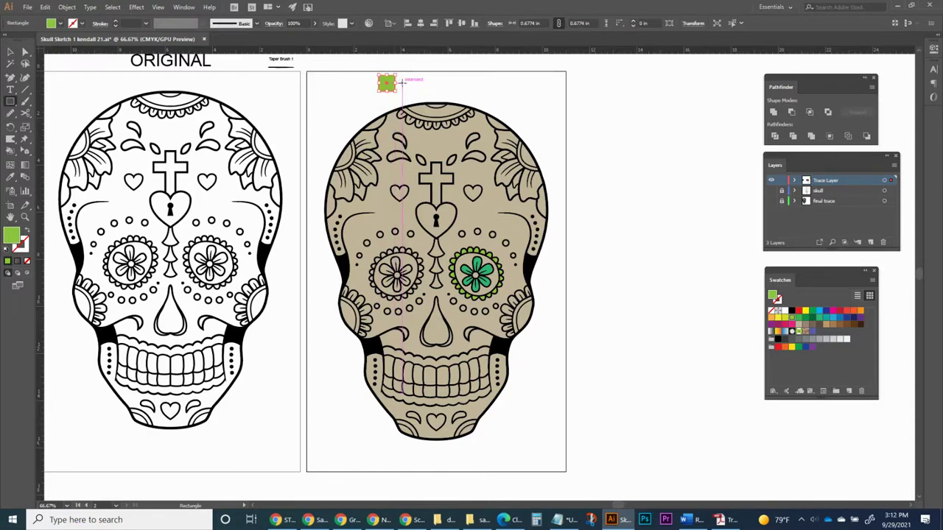
pyautogui.press('z')
pyautogui.moveTo(558, 177); pyautogui.dragTo(600, 204)
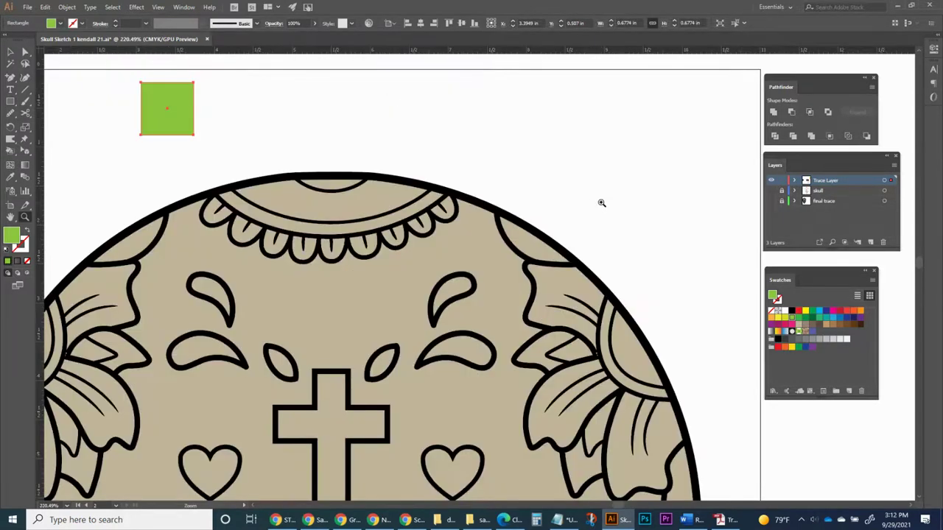
pyautogui.press('v')
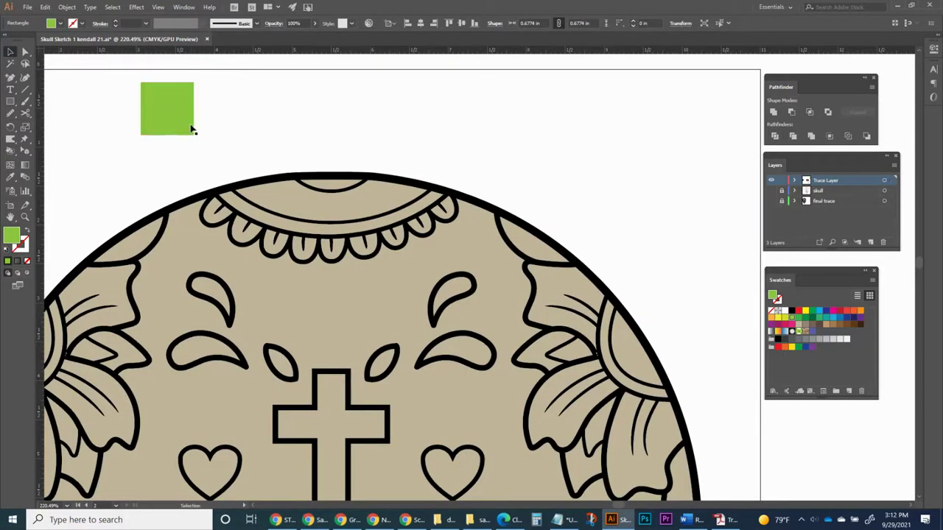
pyautogui.moveTo(192, 127); pyautogui.dragTo(462, 128)
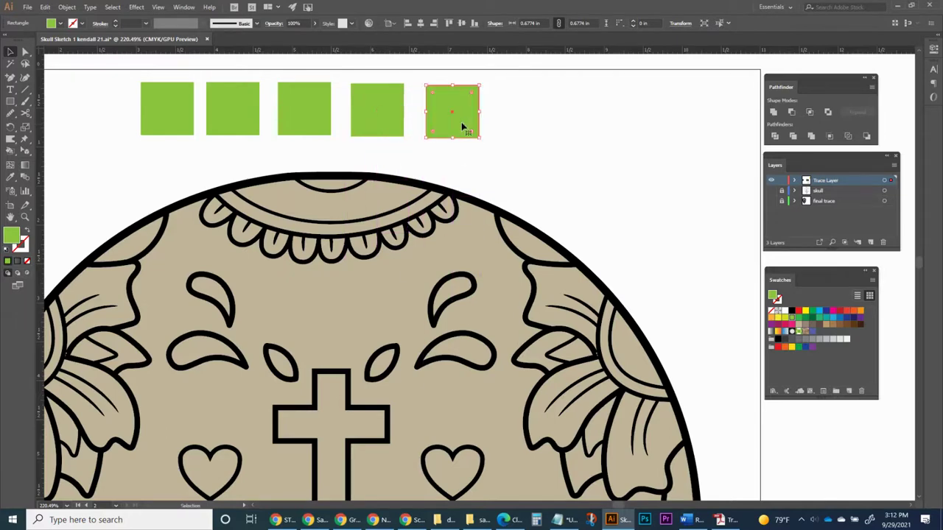
# Shift the five squares slightly, align their vertical centers relative to the selection, and distribute them evenly by horizontal centers.
pyautogui.moveTo(130, 70); pyautogui.dragTo(487, 142)
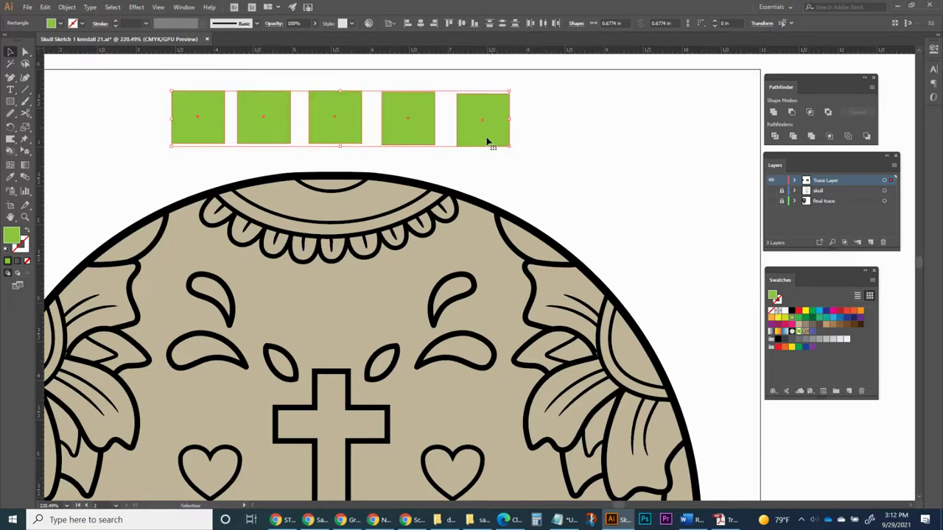
pyautogui.click(462, 24)
pyautogui.click(391, 24)
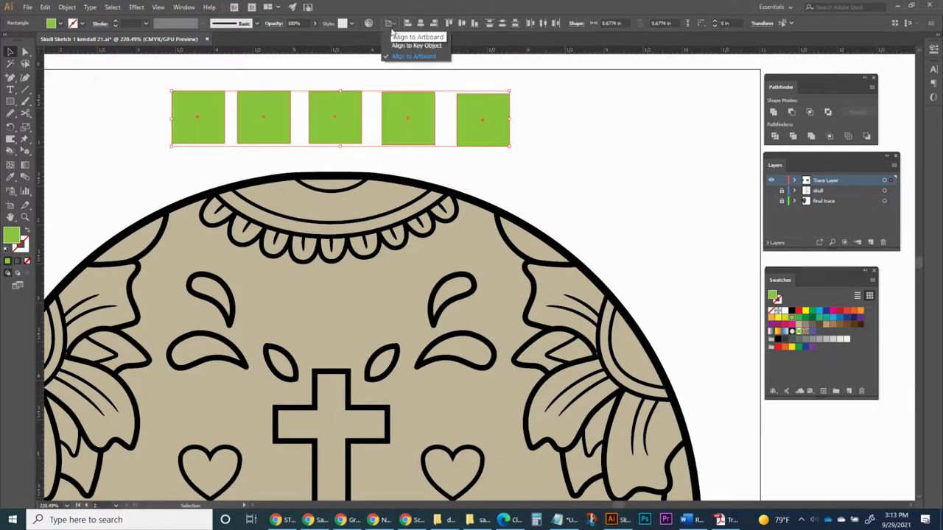
pyautogui.click(399, 36)
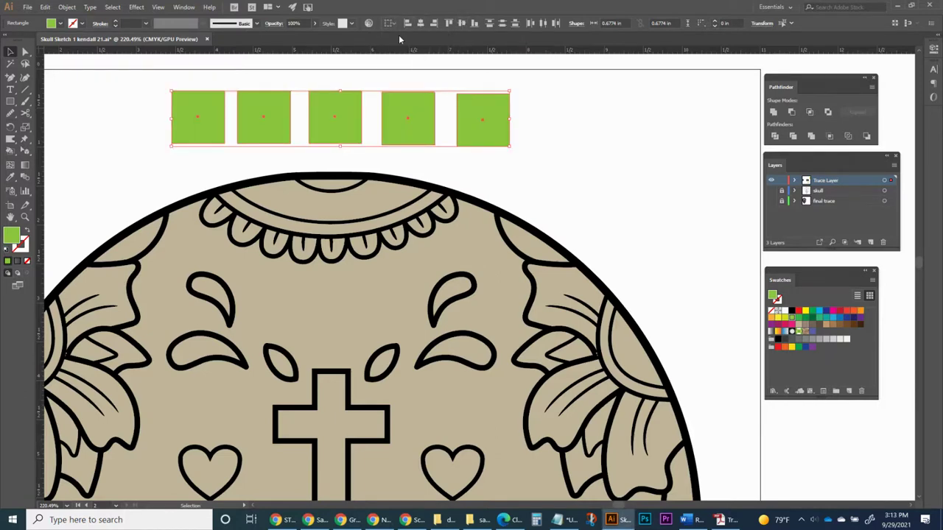
pyautogui.click(462, 23)
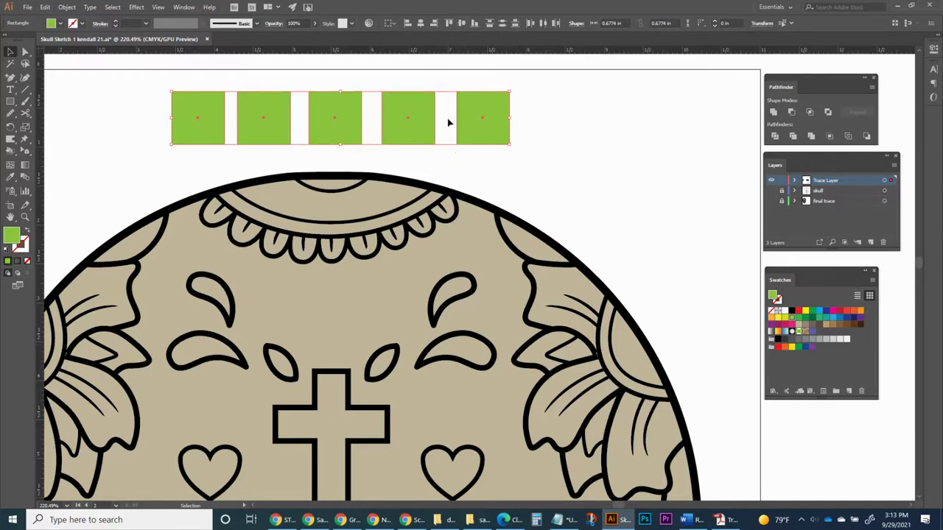
pyautogui.click(543, 23)
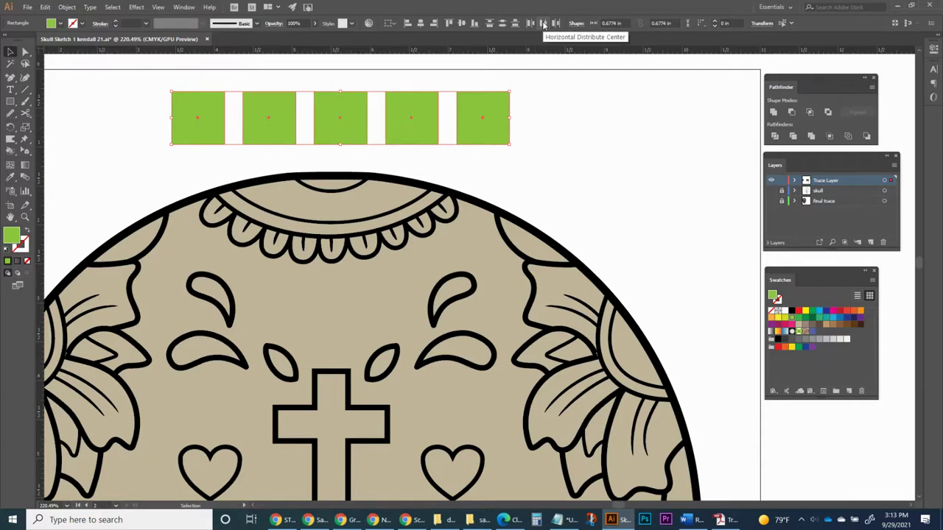
# Bring the Swatches panel beside the row of squares and fill the first square with medium blue.
pyautogui.click(134, 127)
pyautogui.click(194, 135)
pyautogui.moveTo(781, 280); pyautogui.dragTo(604, 103)
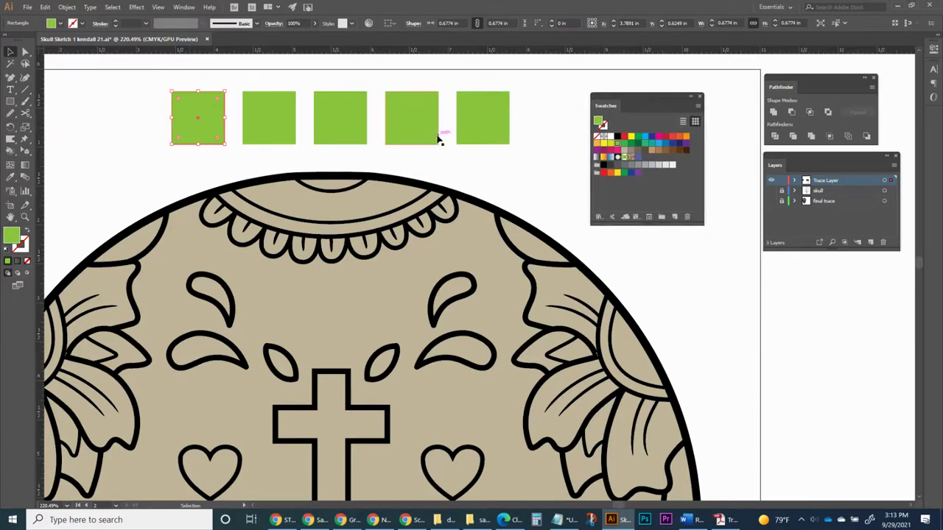
pyautogui.click(666, 143)
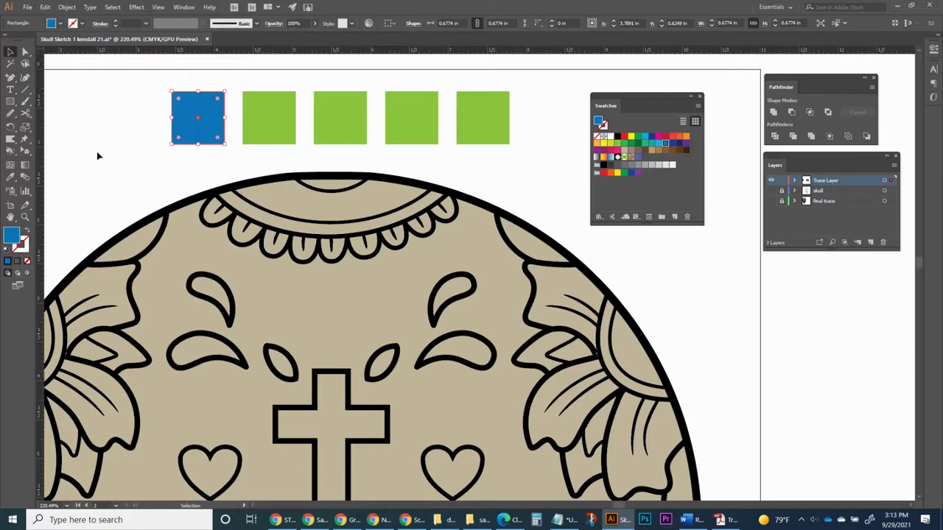
# Fill the second square with the dark blue swatch and lighten it to the custom color 3E51AF.
pyautogui.click(287, 125)
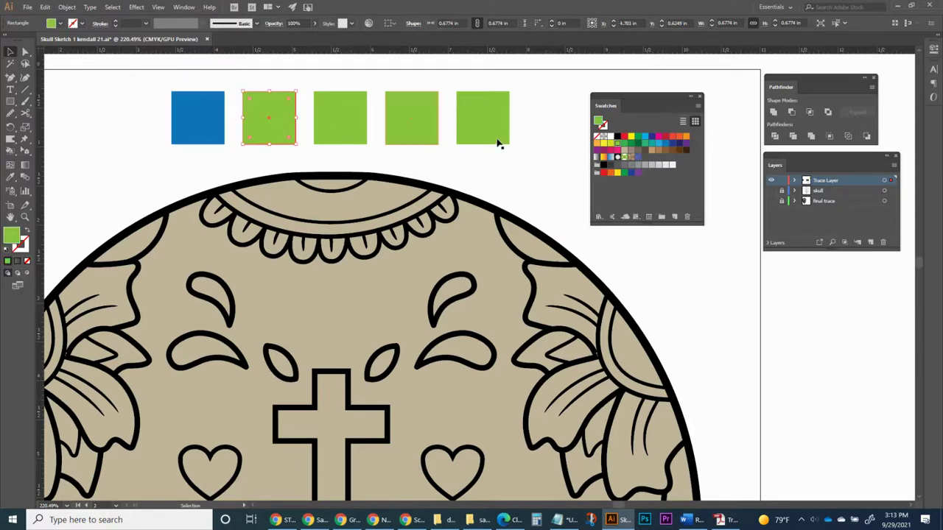
pyautogui.click(672, 145)
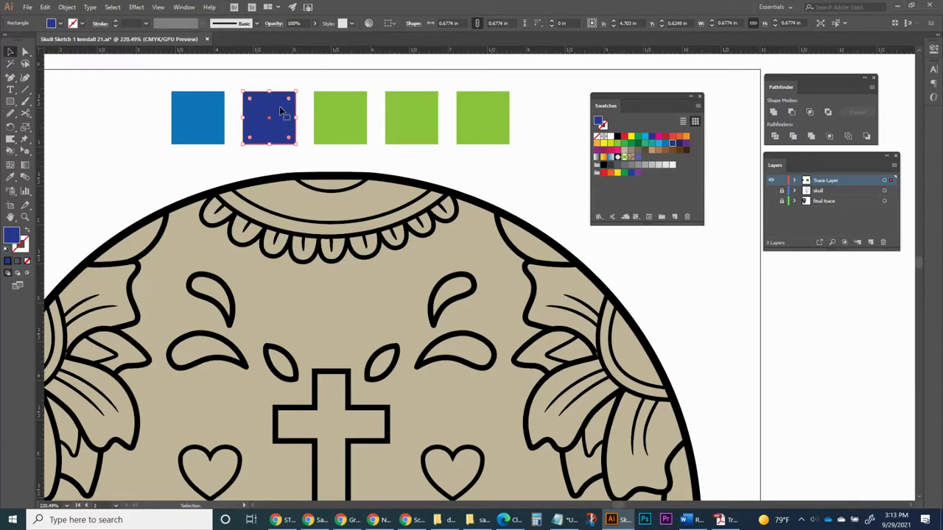
pyautogui.doubleClick(13, 236)
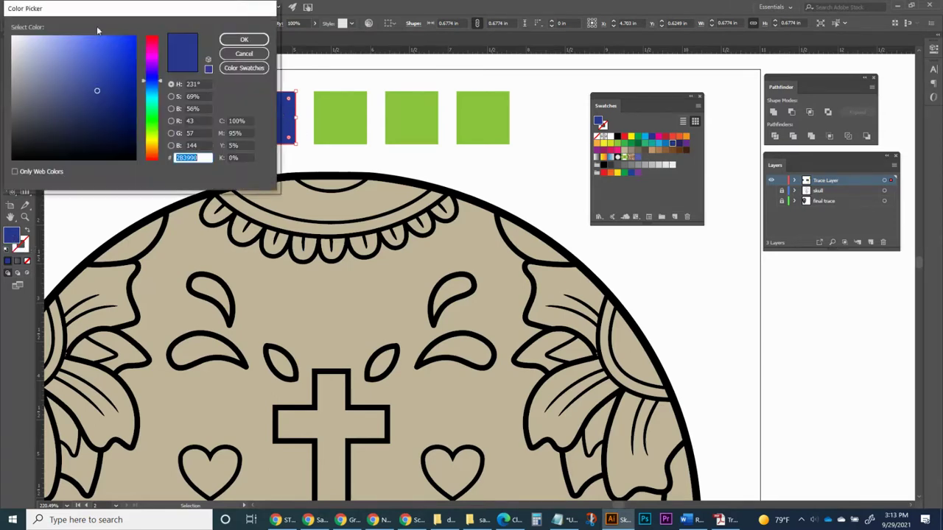
pyautogui.moveTo(120, 29); pyautogui.dragTo(205, 173)
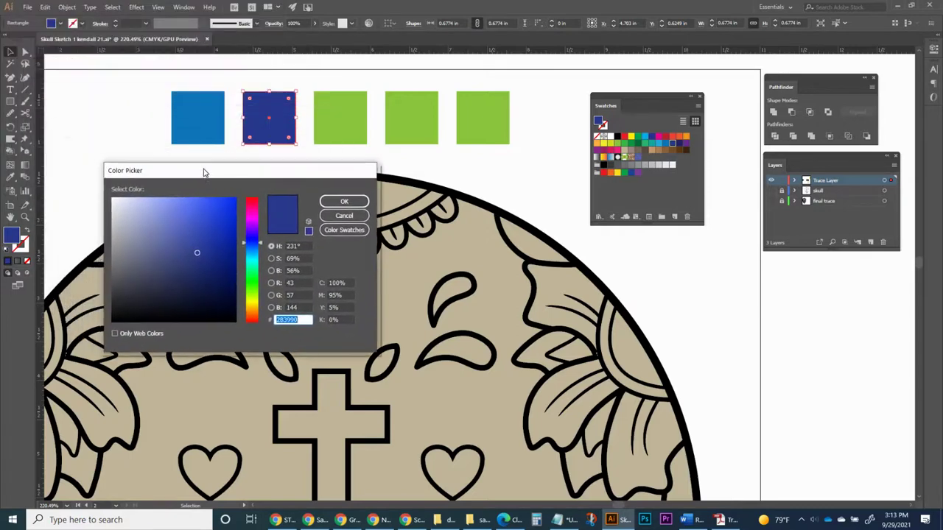
pyautogui.click(193, 235)
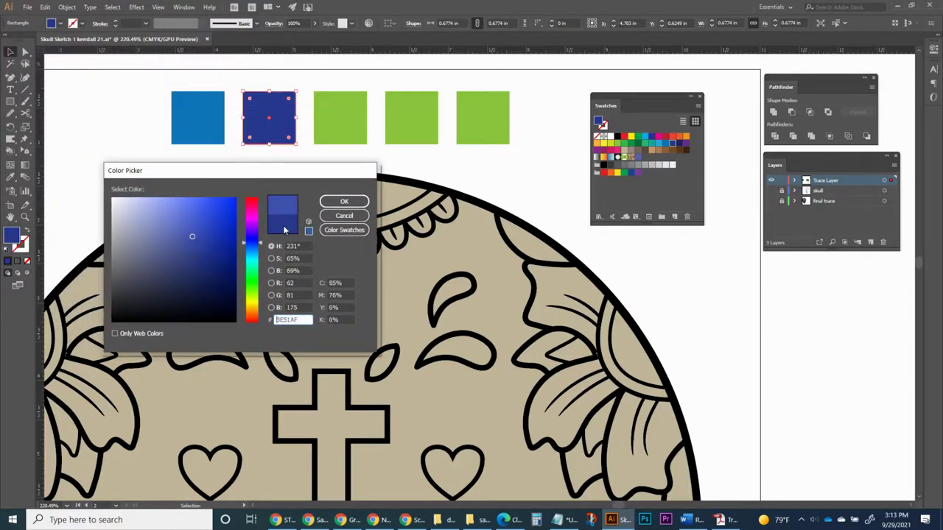
pyautogui.click(335, 204)
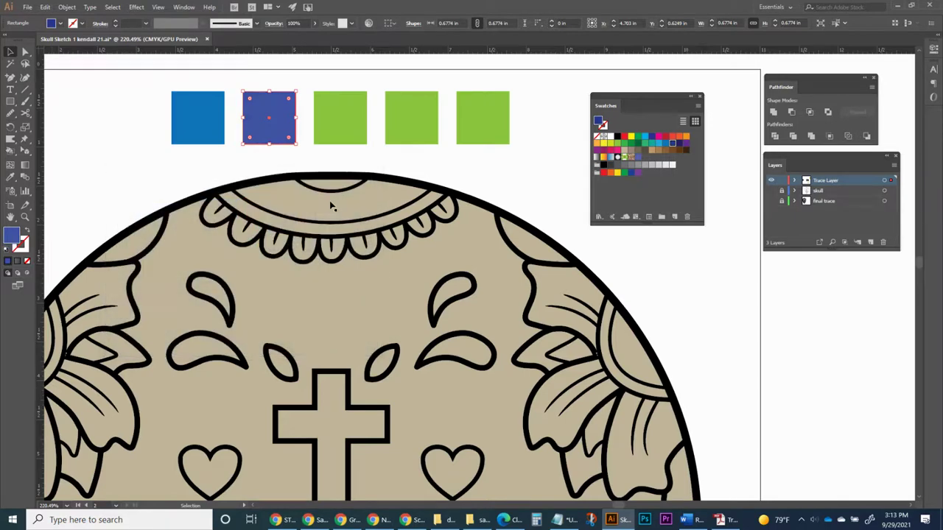
pyautogui.click(200, 152)
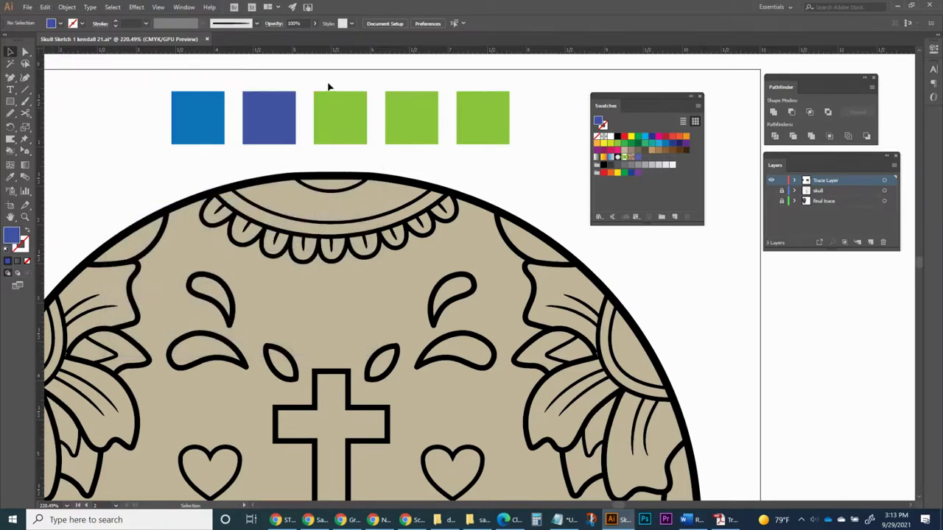
# Fill the third square with dark navy, the fourth with purple and the fifth with cyan, and move the Swatches panel off the artboard.
pyautogui.click(397, 110)
pyautogui.click(354, 116)
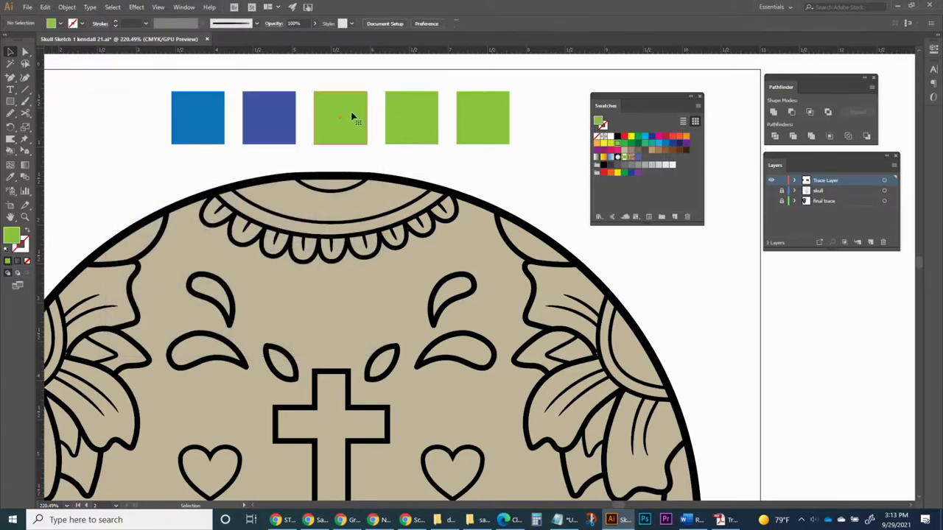
pyautogui.click(681, 145)
pyautogui.click(426, 127)
pyautogui.click(685, 148)
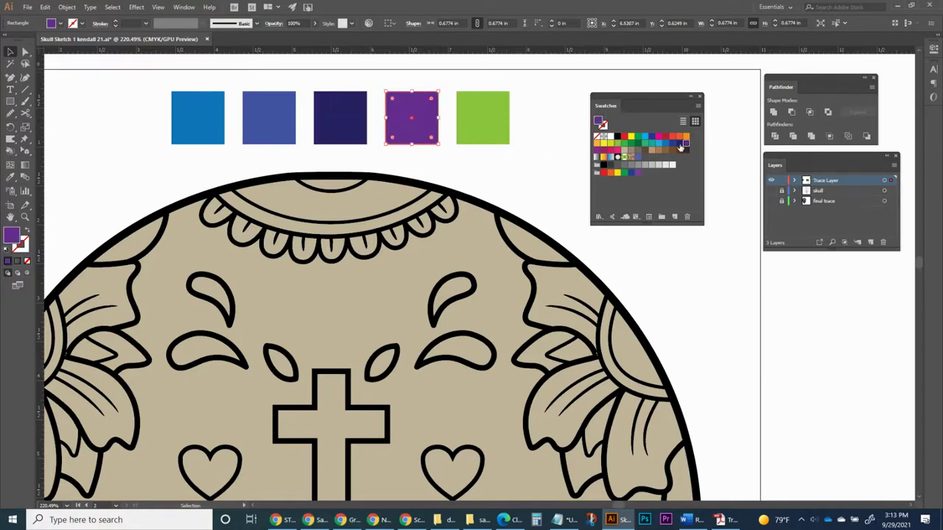
pyautogui.click(484, 133)
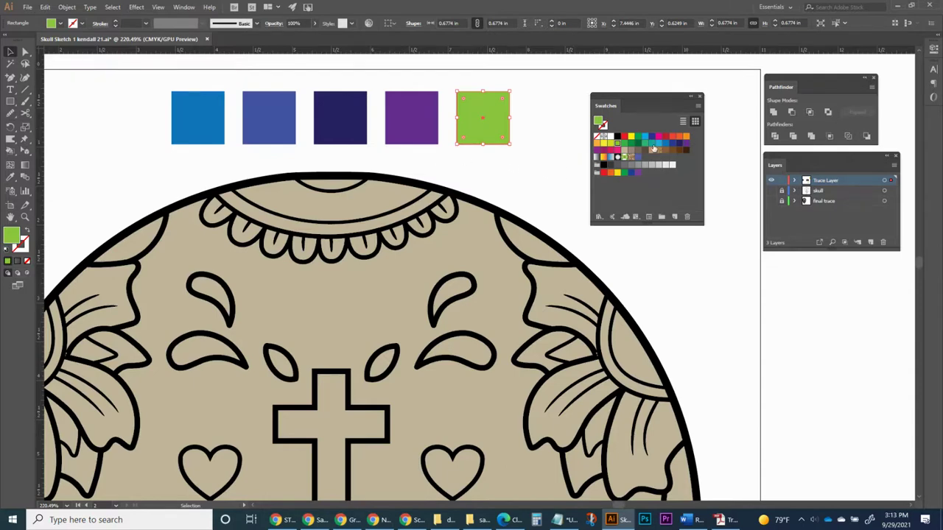
pyautogui.click(646, 137)
pyautogui.click(526, 169)
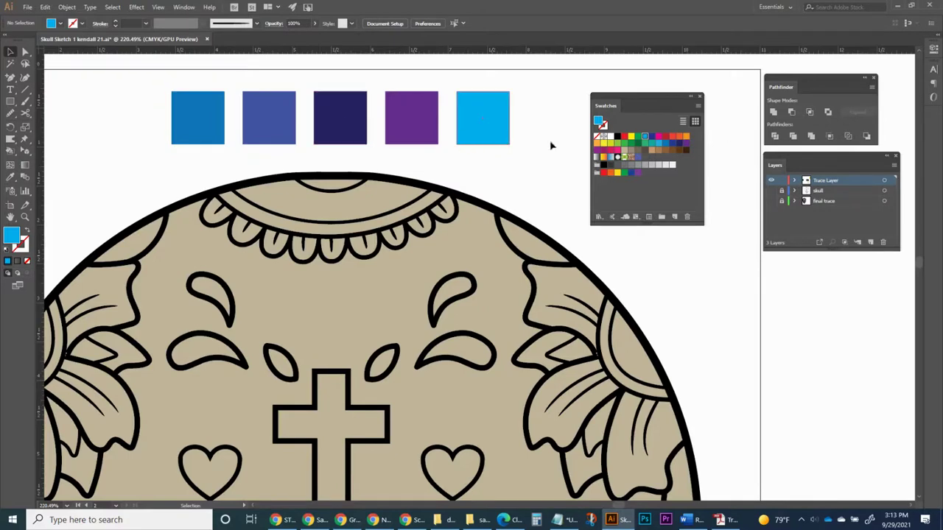
pyautogui.moveTo(633, 106); pyautogui.dragTo(804, 291)
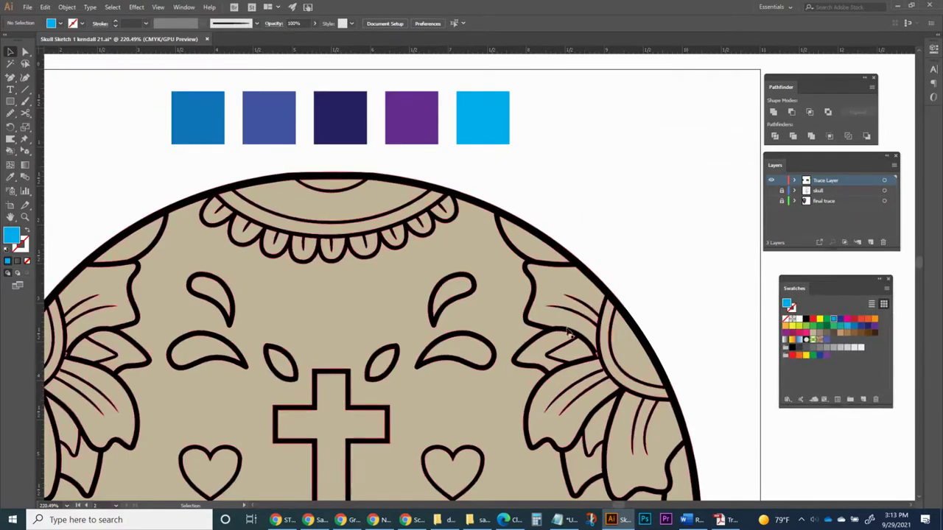
# Fill the three large petals of the skull's upper-right flower with the dark navy sampled from the palette row.
pyautogui.scroll(-2, 563, 263)
pyautogui.click(559, 235)
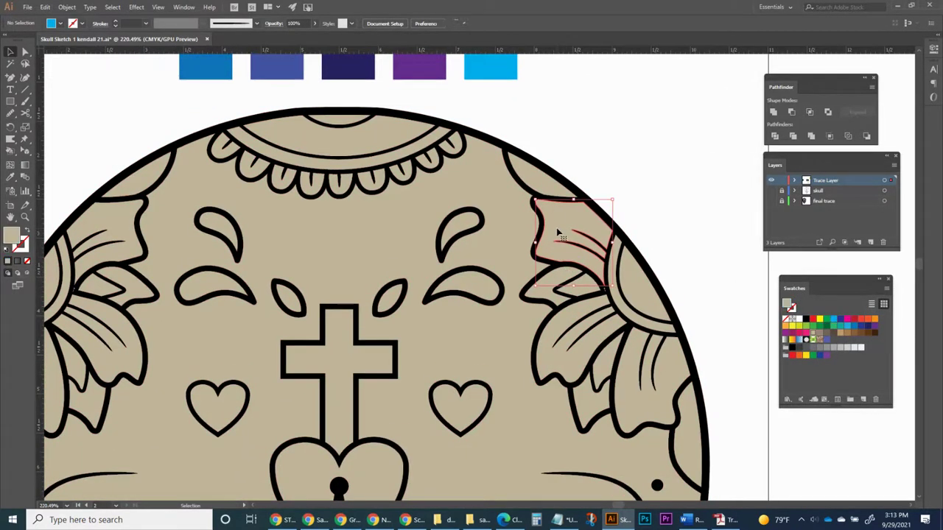
pyautogui.moveTo(472, 220); pyautogui.dragTo(467, 278)
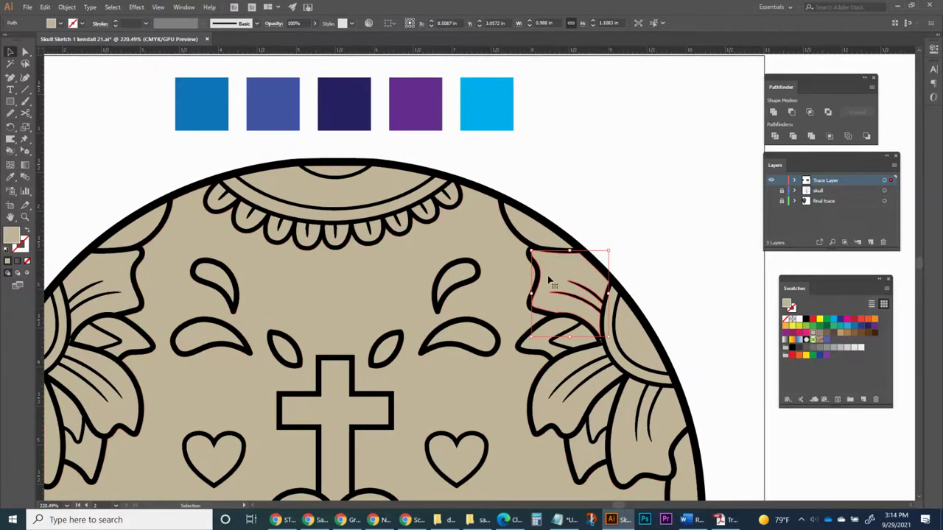
pyautogui.keyDown('shift'); pyautogui.click(543, 394); pyautogui.keyUp('shift')
pyautogui.keyDown('shift'); pyautogui.click(634, 459); pyautogui.keyUp('shift')
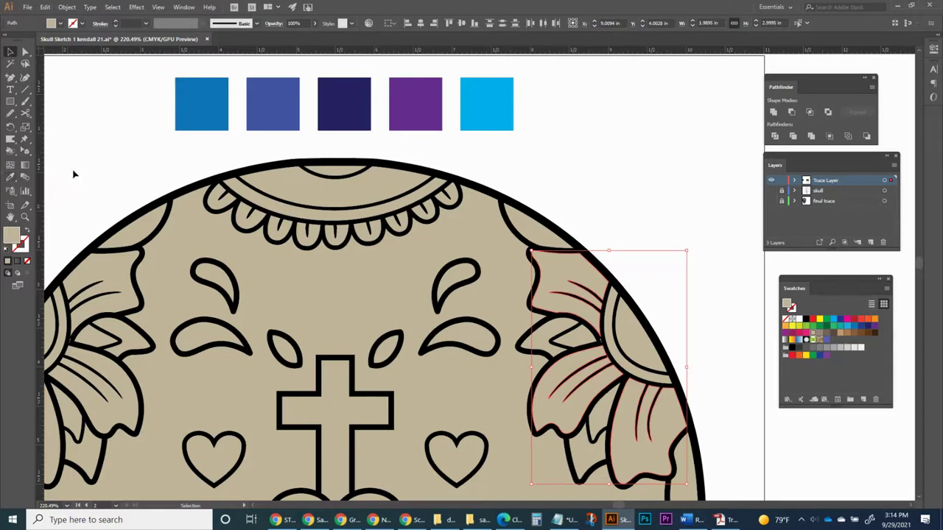
pyautogui.press('i')
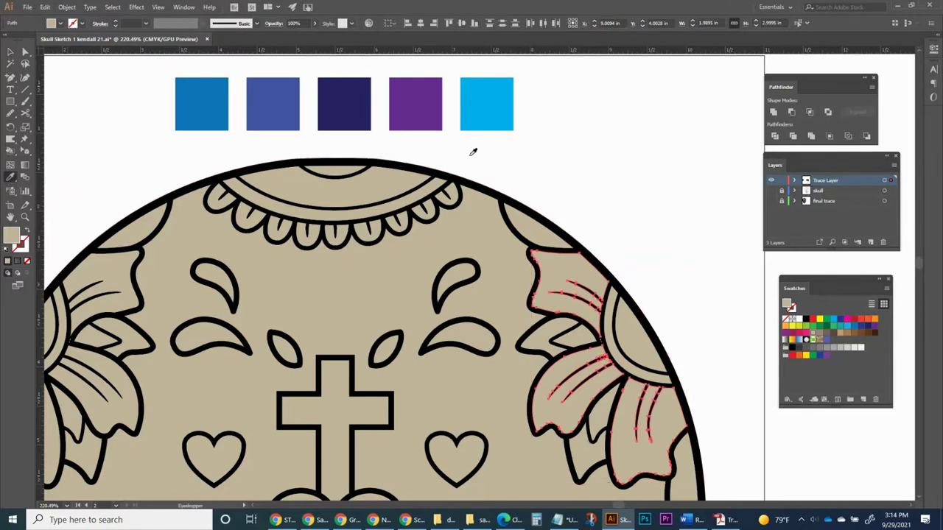
pyautogui.click(347, 100)
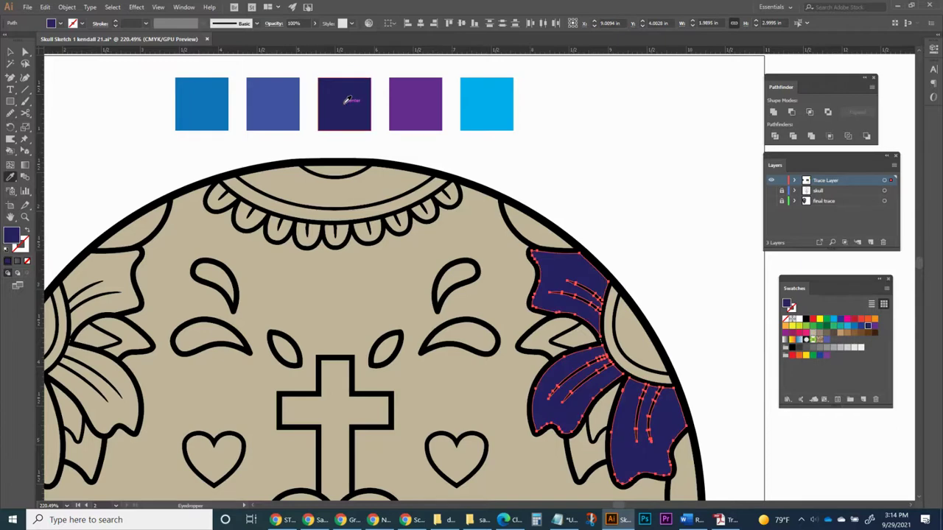
# Recolor the three large petals of the upper-right flower with the cyan sampled from the fifth palette square.
pyautogui.click(486, 104)
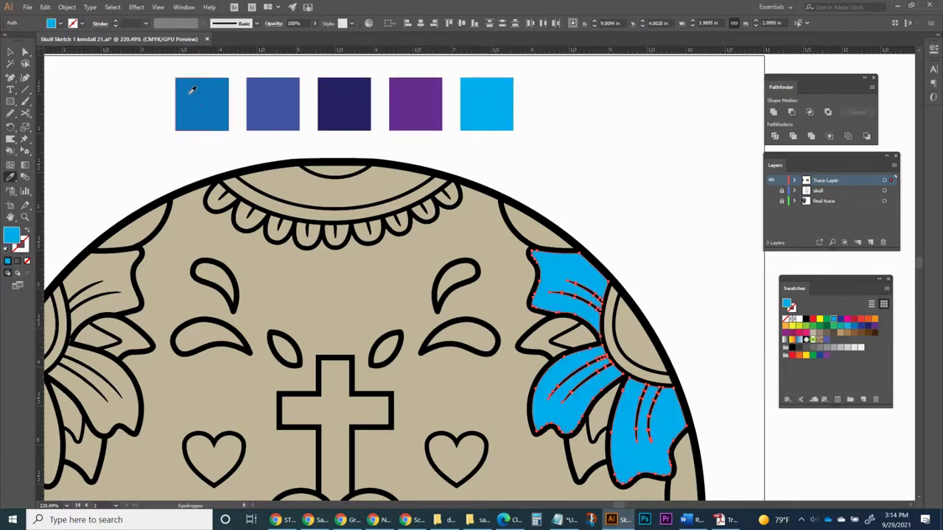
pyautogui.press('v')
pyautogui.hotkey('ctrl', '-')
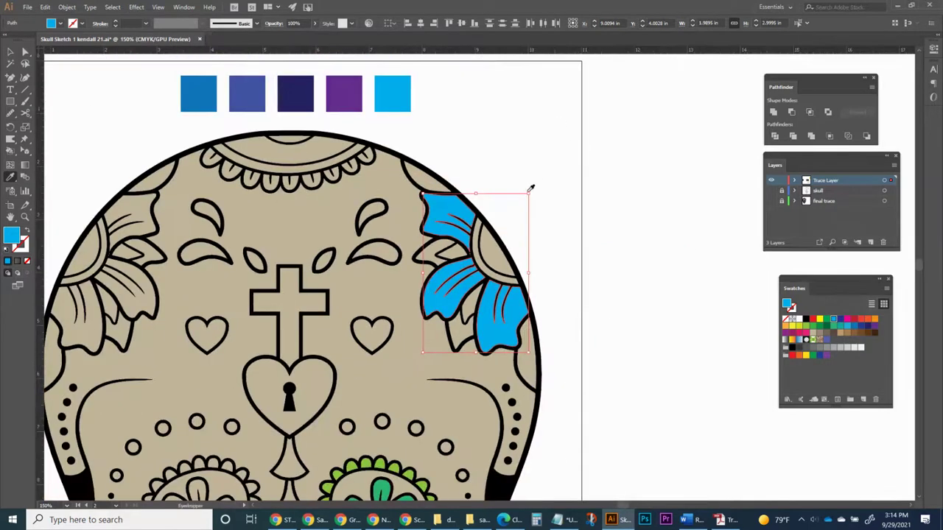
pyautogui.hotkey('ctrl', '-')
pyautogui.press('i')
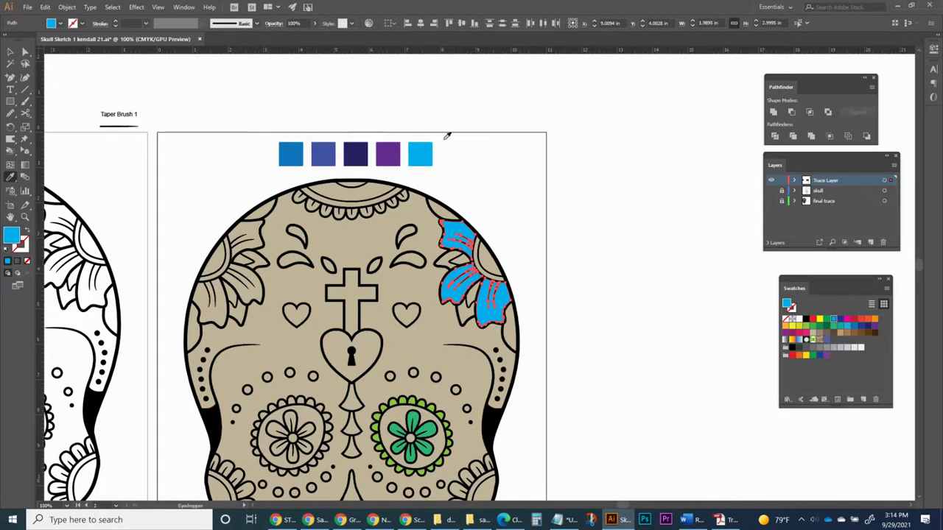
pyautogui.hotkey('ctrl', '-')
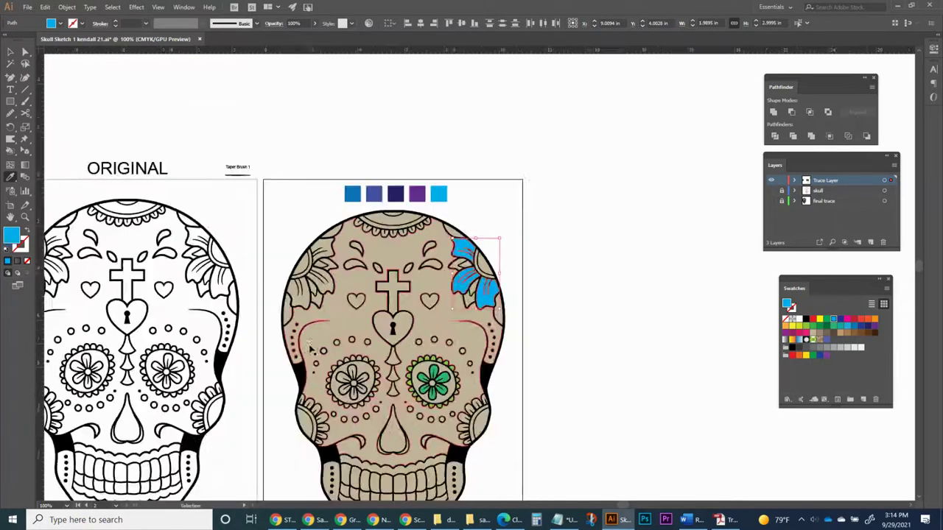
# Switch to Chrome and search the web for "color pall" in a new browser tab.
pyautogui.scroll(-3, 375, 399)
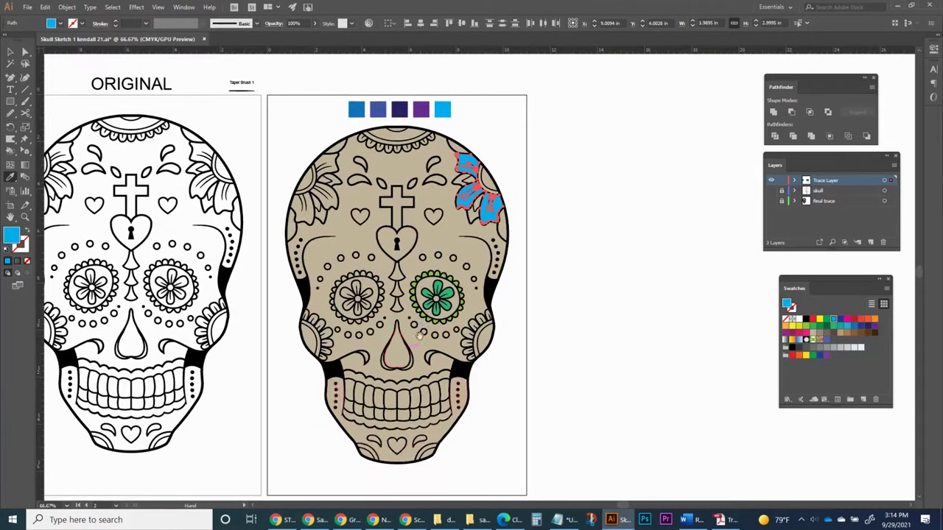
pyautogui.click(415, 520)
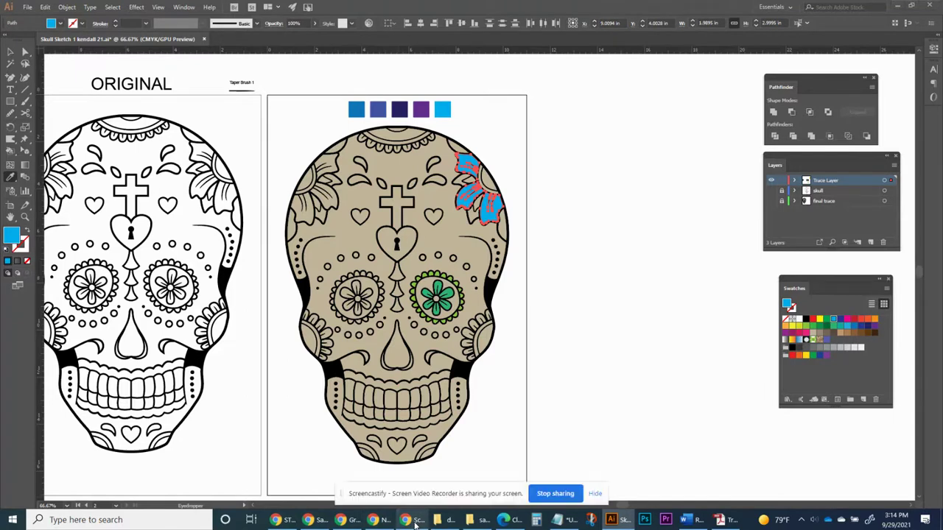
pyautogui.click(377, 521)
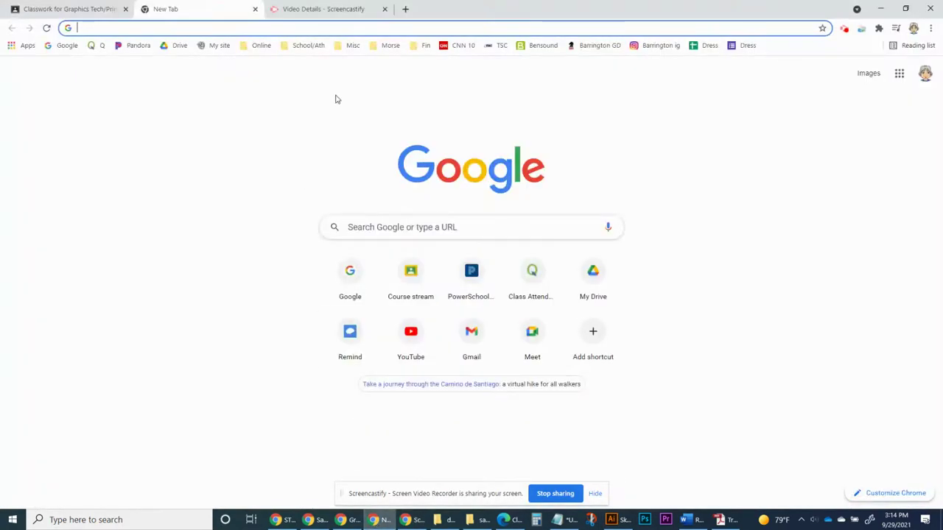
pyautogui.click(405, 9)
pyautogui.write('col')
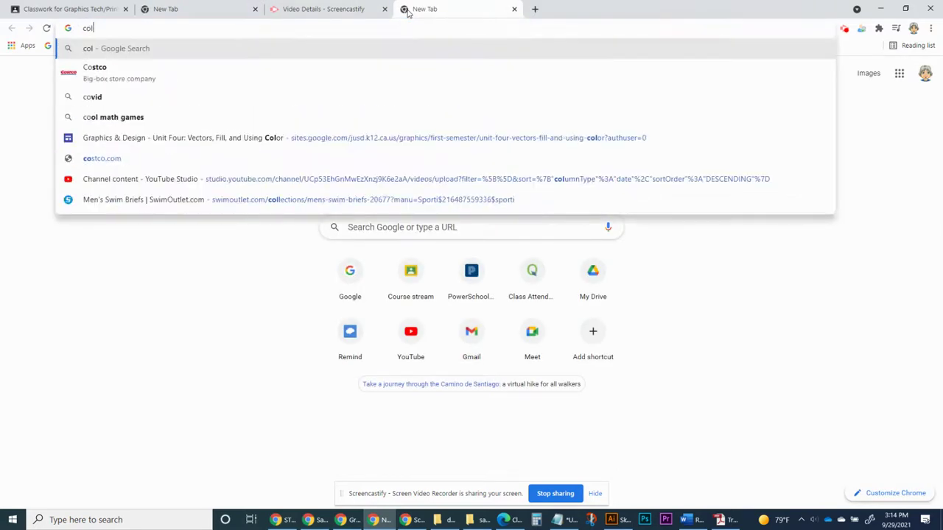
pyautogui.write('or pall')
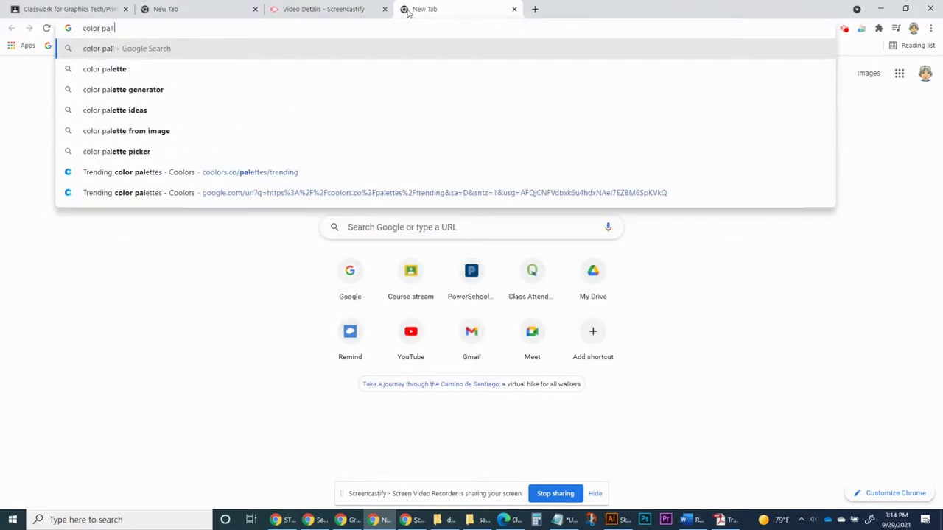
pyautogui.press('Return')
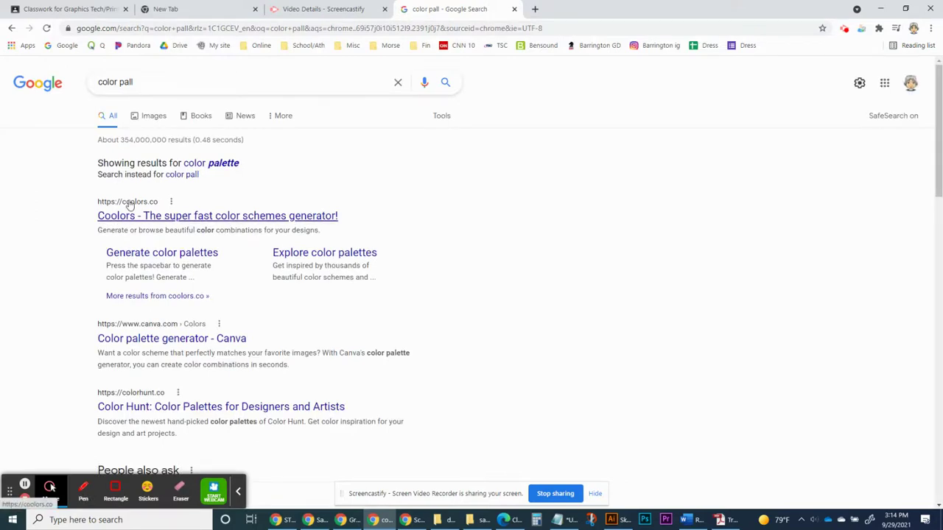
# Open the trending palettes on the Coolors site and look over the color search and sorting options.
pyautogui.click(130, 213)
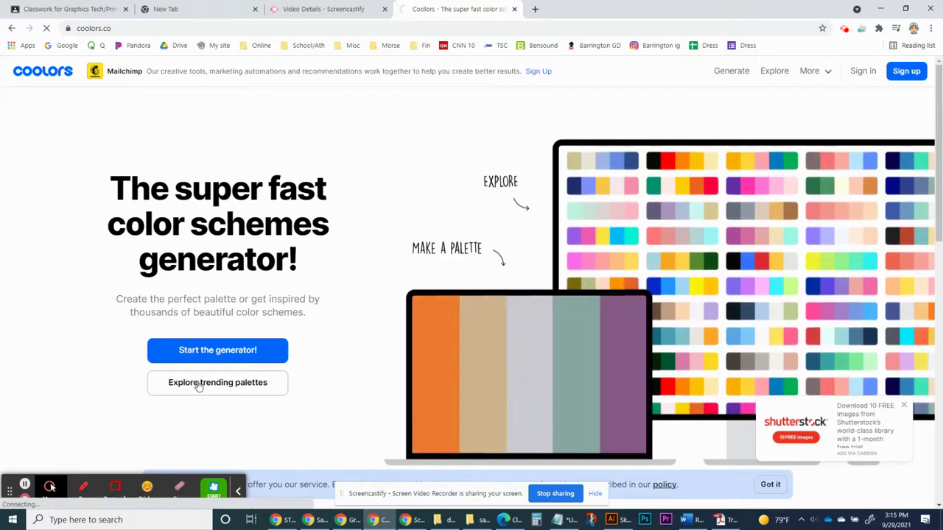
pyautogui.click(205, 389)
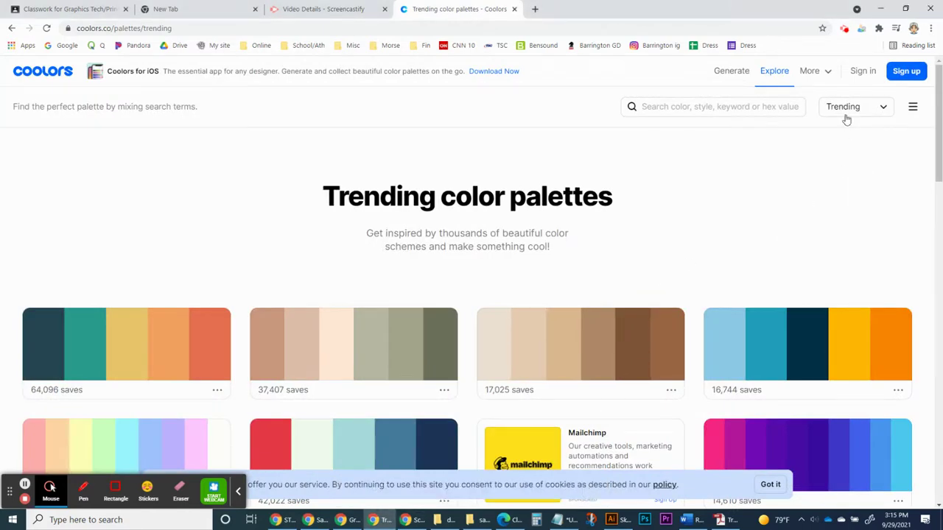
pyautogui.click(848, 112)
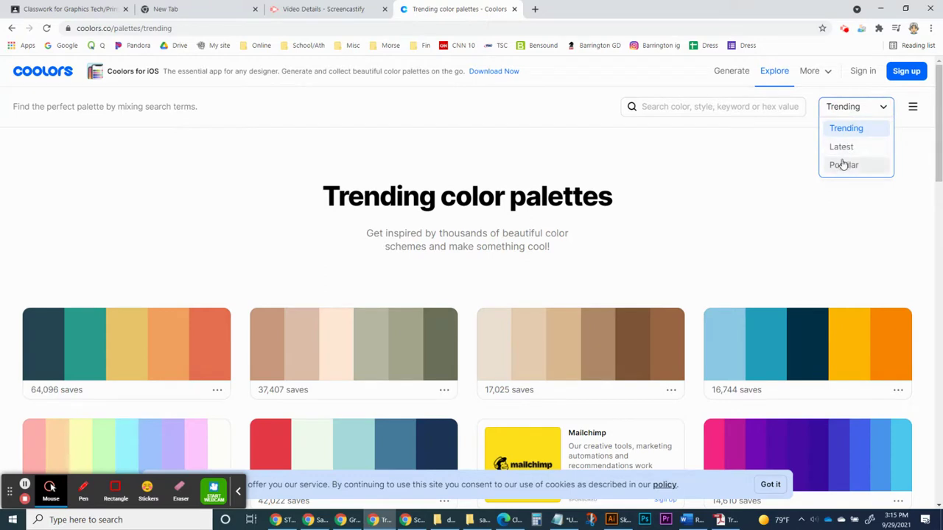
pyautogui.click(753, 107)
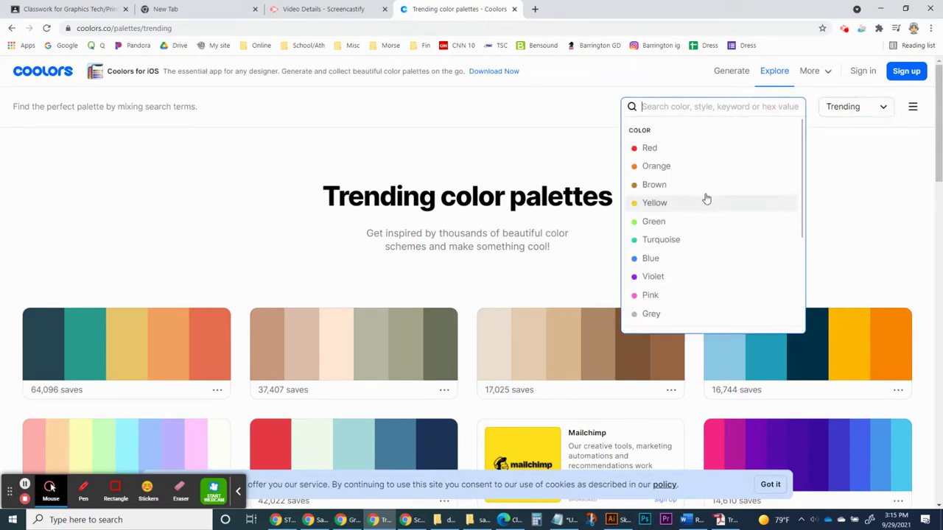
pyautogui.click(871, 106)
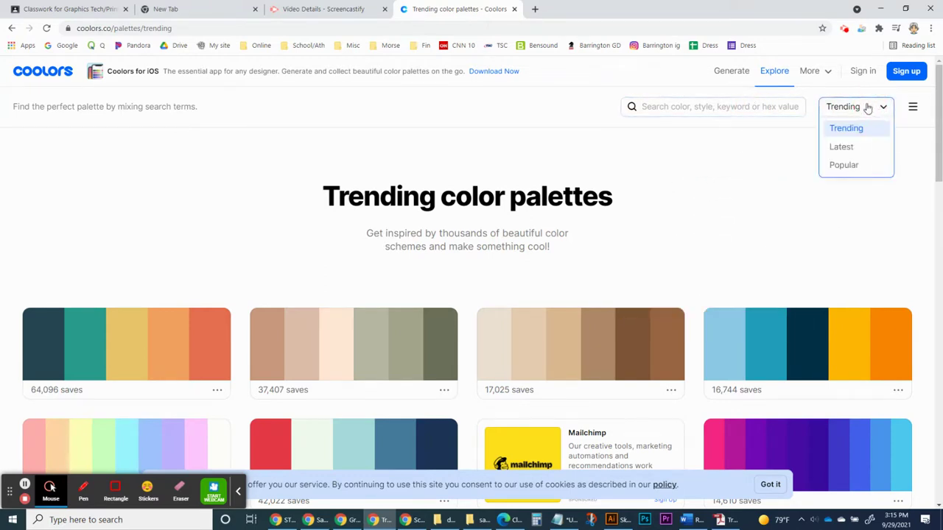
pyautogui.click(770, 193)
# Browse the trending palettes for a suitable color scheme and accept the cookie notice.
pyautogui.scroll(-9, 777, 239)
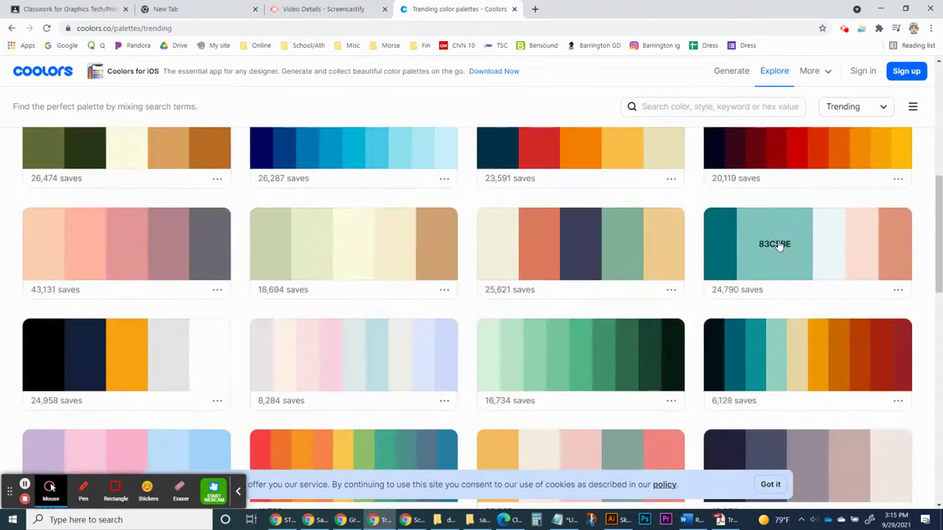
pyautogui.scroll(-1, 779, 245)
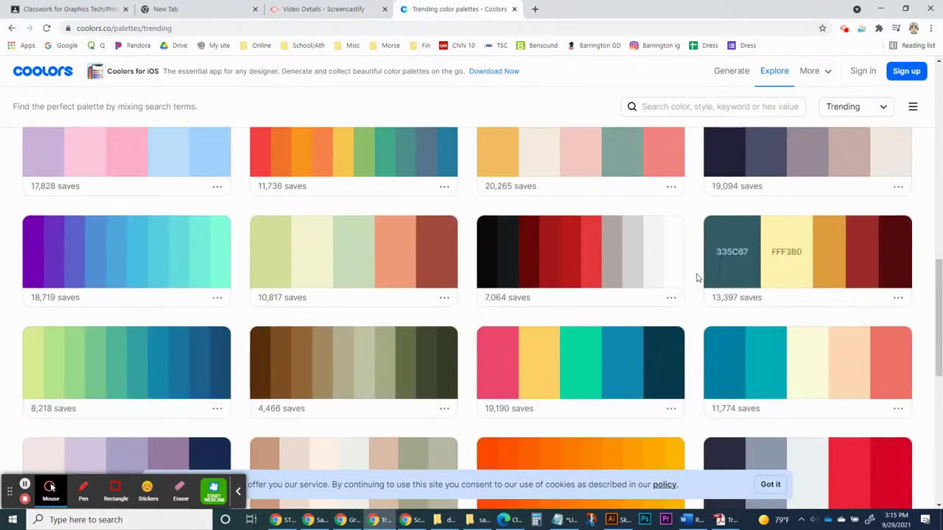
pyautogui.scroll(-3, 686, 334)
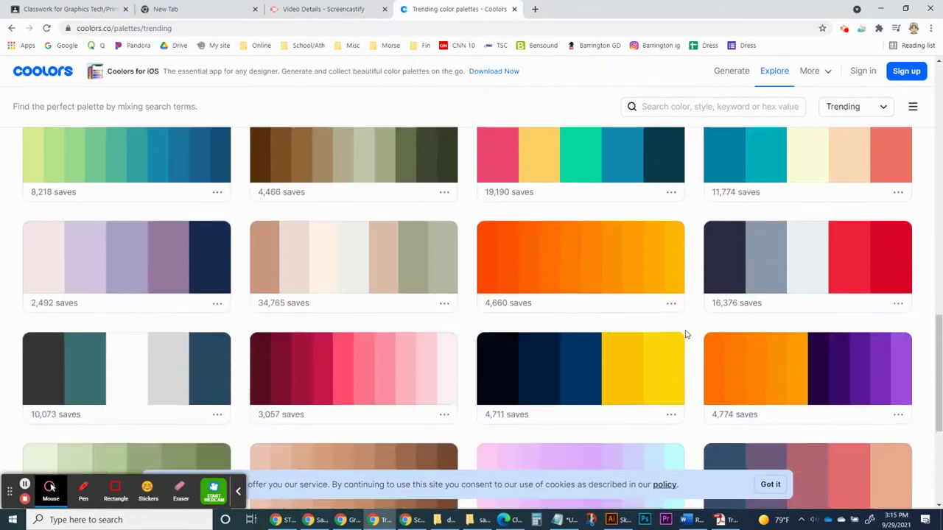
pyautogui.scroll(-4, 685, 334)
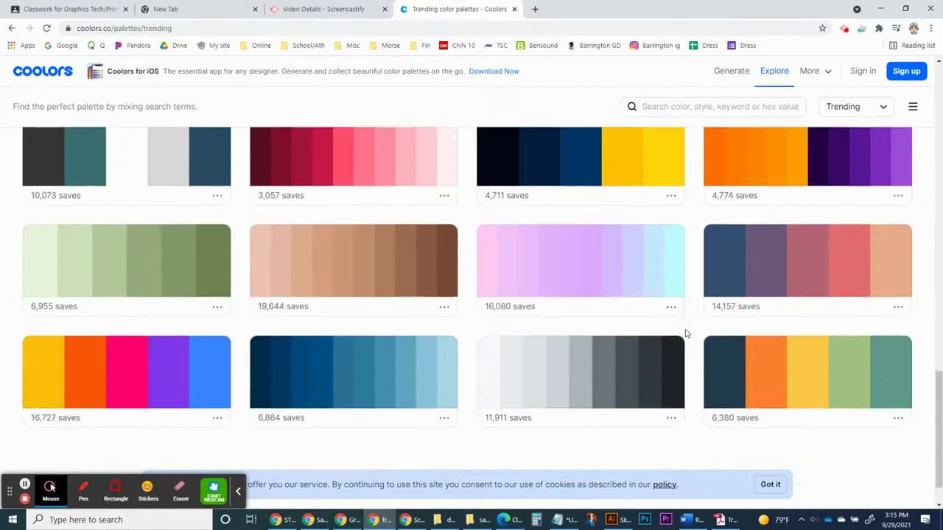
pyautogui.scroll(-4, 694, 333)
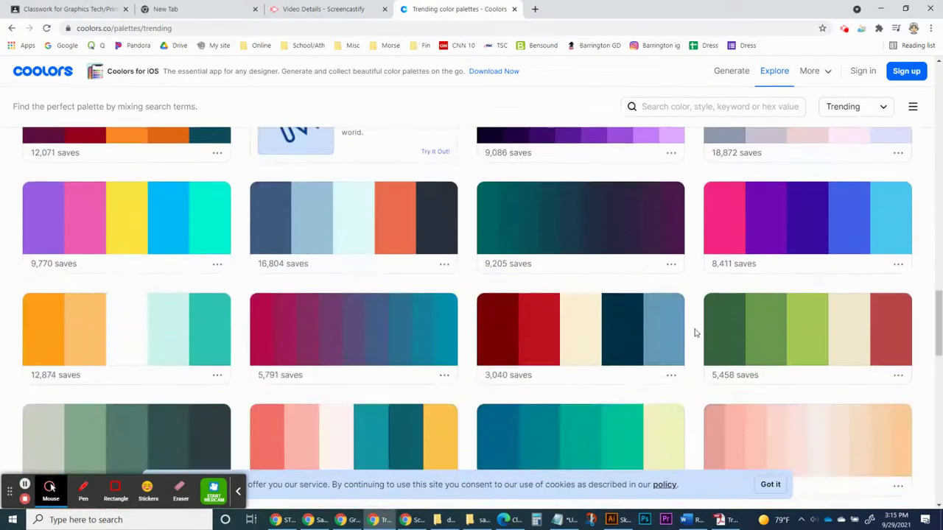
pyautogui.scroll(-3, 685, 340)
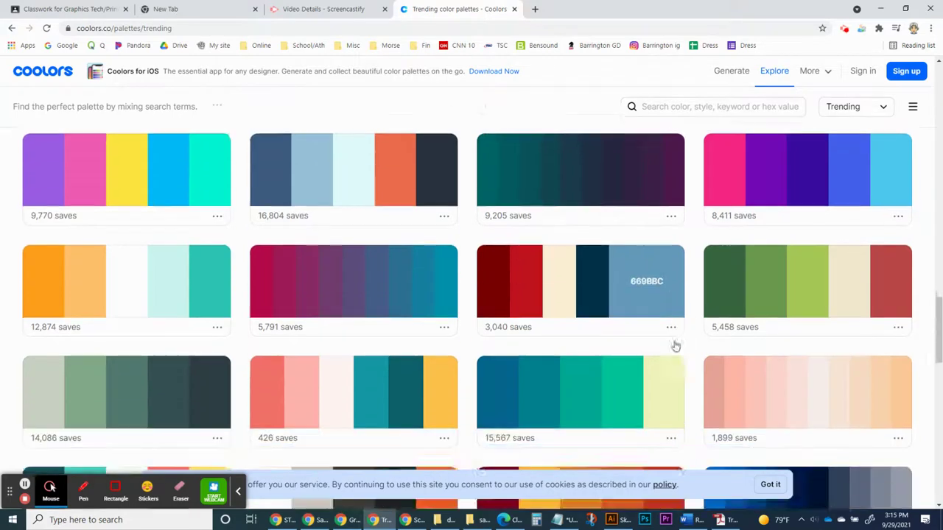
pyautogui.click(770, 485)
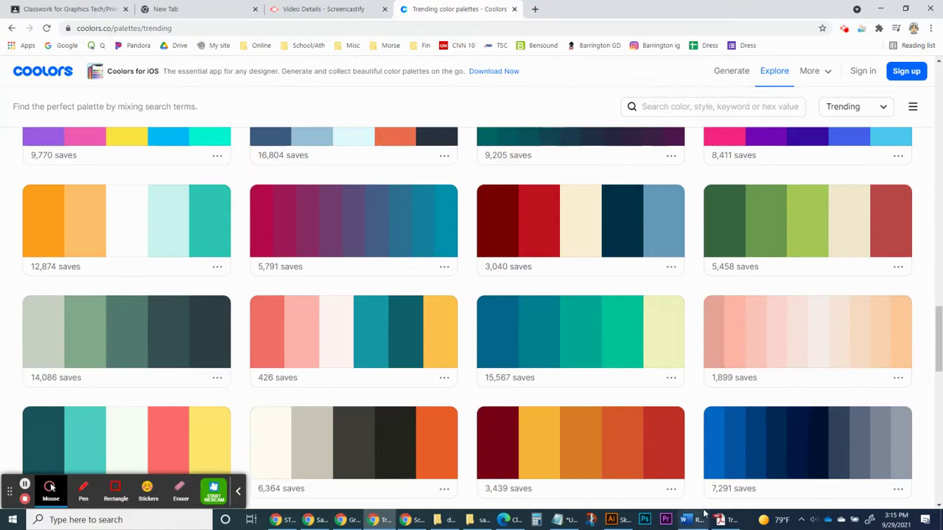
# Capture the five-color palette running from blue through green to pale yellow as a rectangular snip with Snip & Sketch.
pyautogui.click(590, 521)
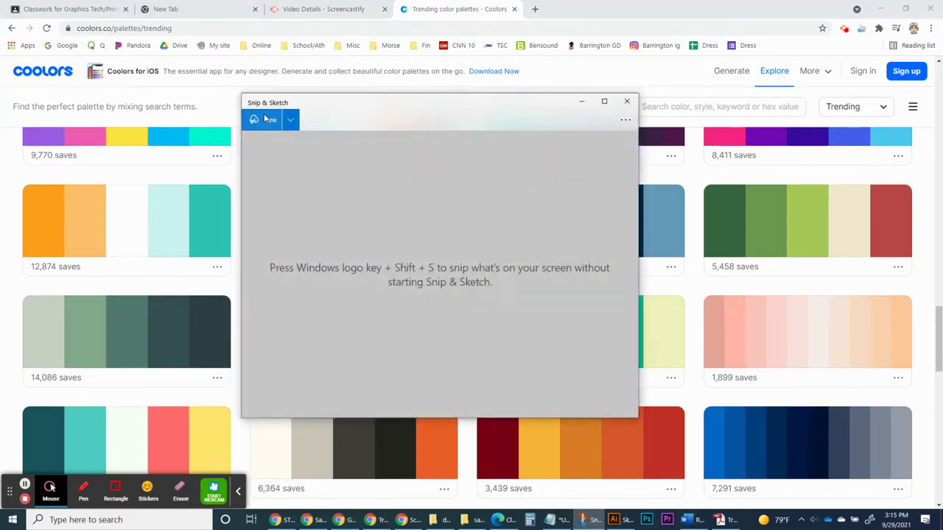
pyautogui.click(266, 127)
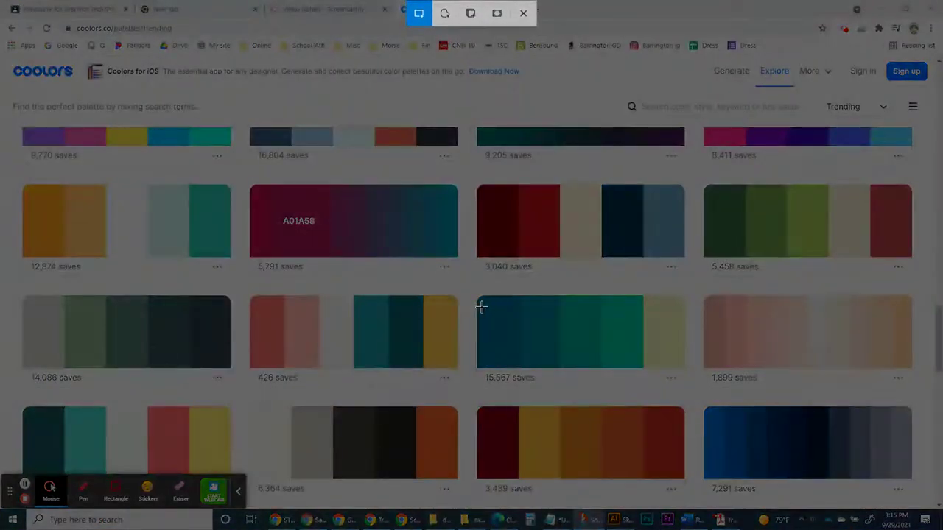
pyautogui.moveTo(481, 308)
pyautogui.mouseDown()
pyautogui.moveTo(614, 347)
pyautogui.moveTo(681, 348)
pyautogui.mouseUp()
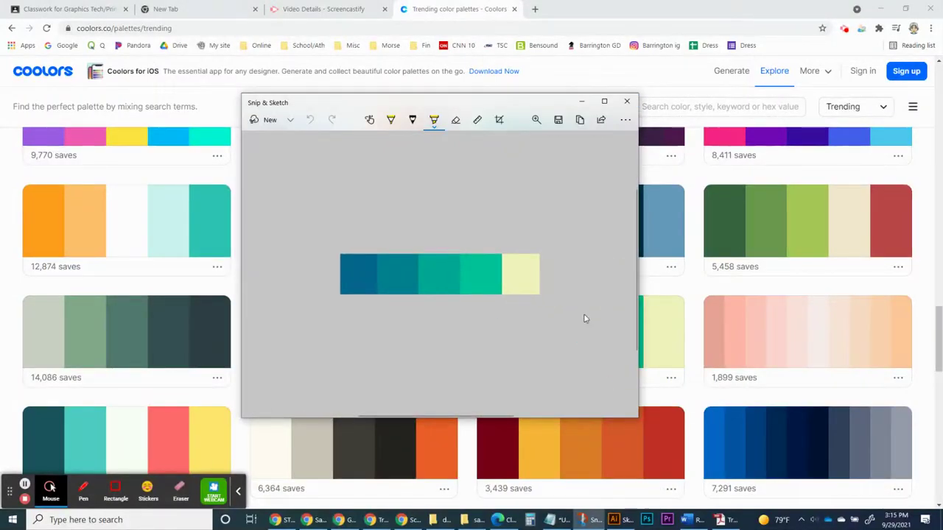
# Switch to Illustrator, paste the captured palette and place it just below the skull's chin on the artboard.
pyautogui.click(614, 520)
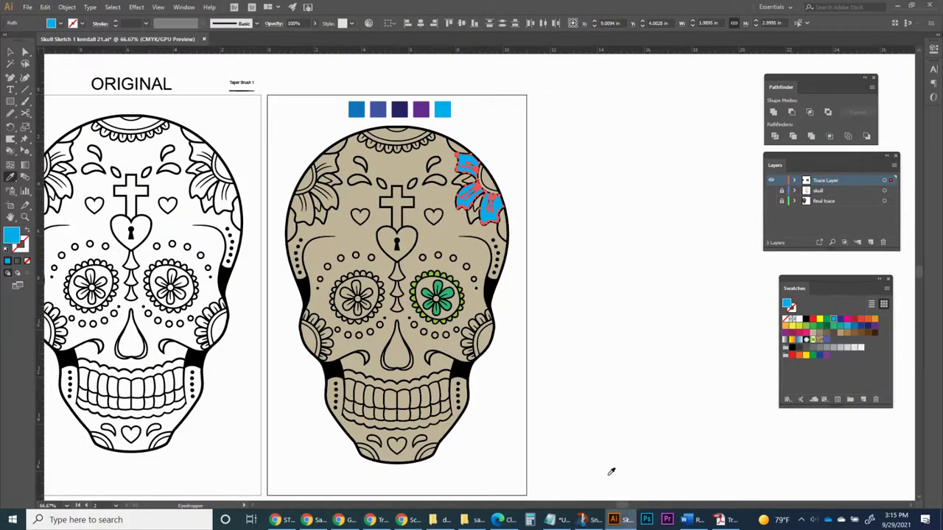
pyautogui.hotkey('ctrl', 'v')
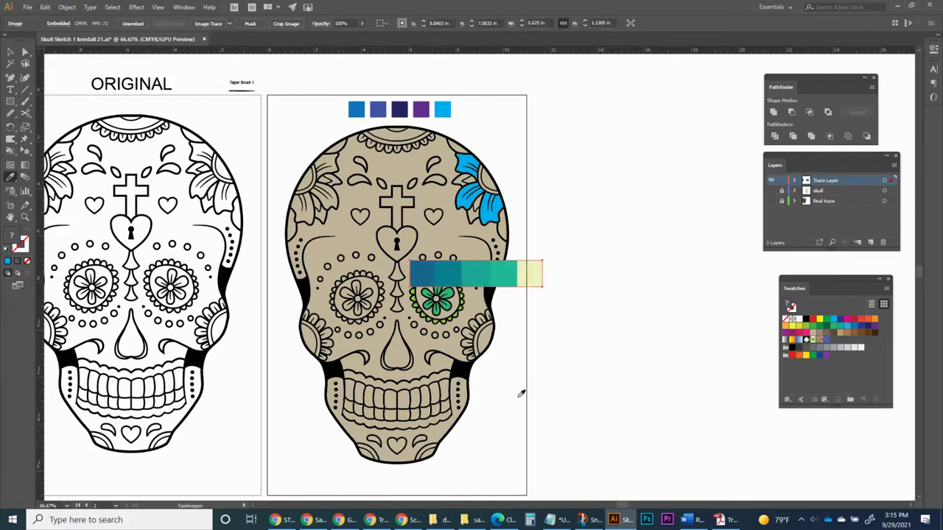
pyautogui.scroll(-2, 501, 415)
pyautogui.press('v')
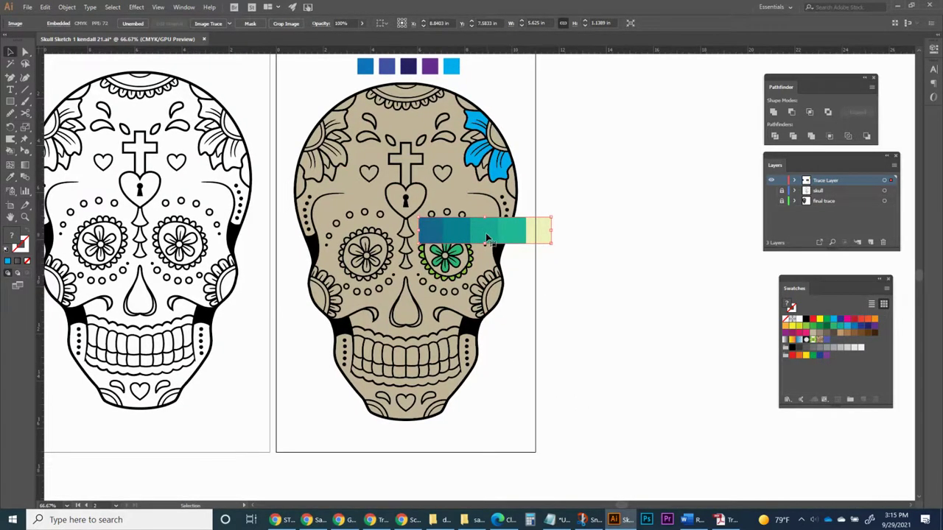
pyautogui.moveTo(510, 235); pyautogui.dragTo(425, 438)
pyautogui.click(490, 419)
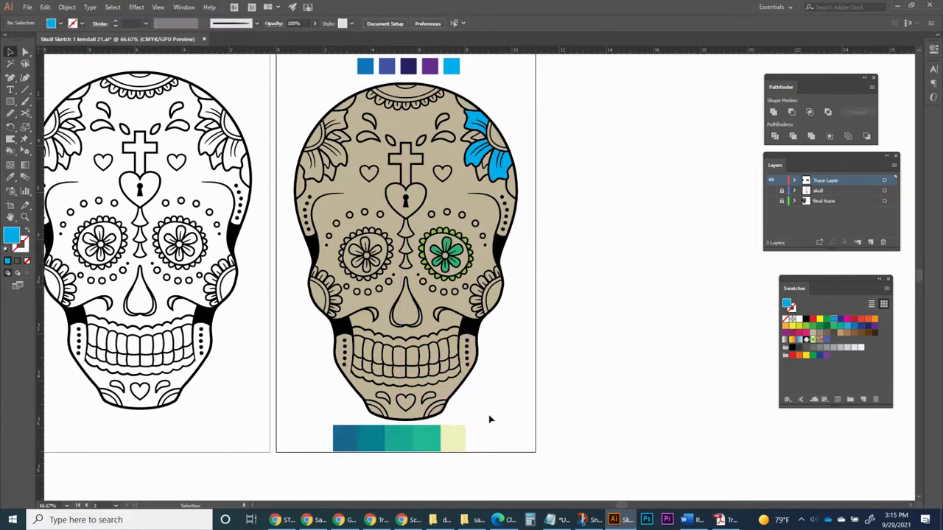
# Recolor the green scalloped ring around the skull's right-hand eye with the dark blue sampled from the pasted palette.
pyautogui.click(426, 252)
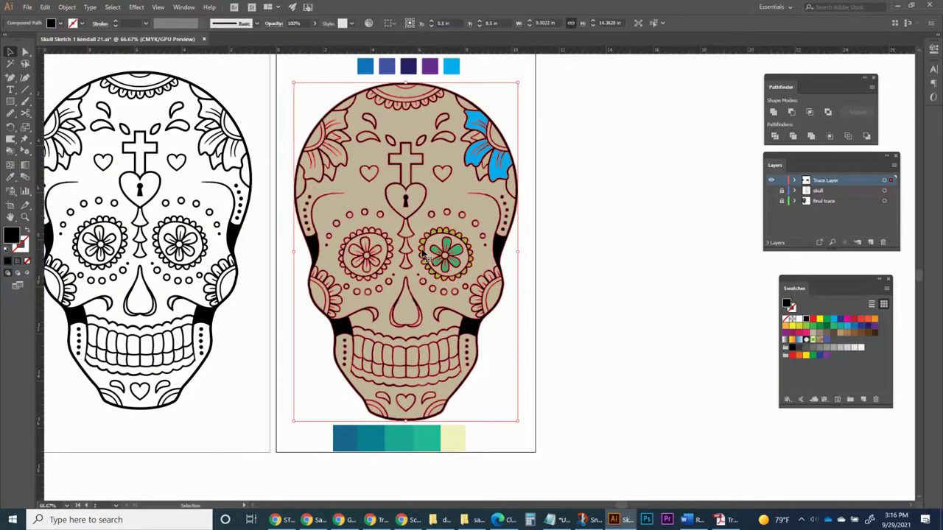
pyautogui.click(536, 308)
pyautogui.press('z')
pyautogui.moveTo(290, 228); pyautogui.dragTo(580, 465)
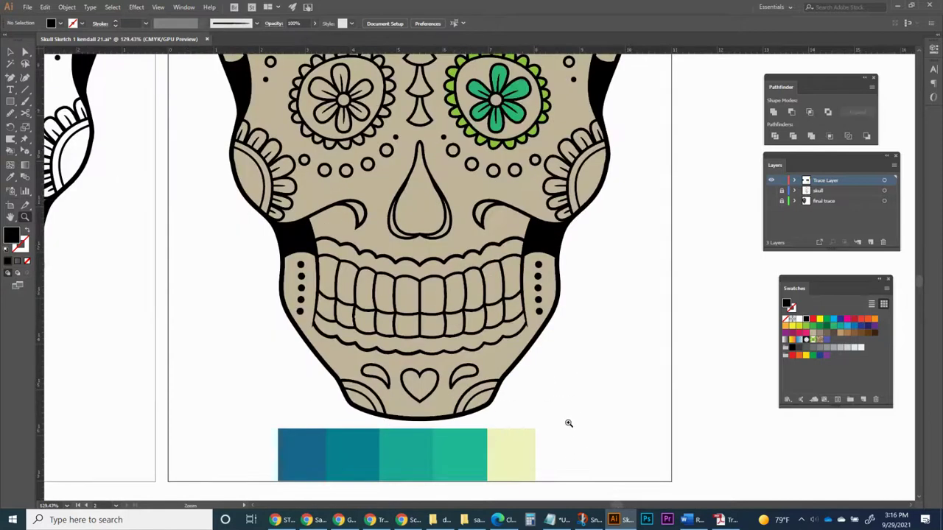
pyautogui.press('v')
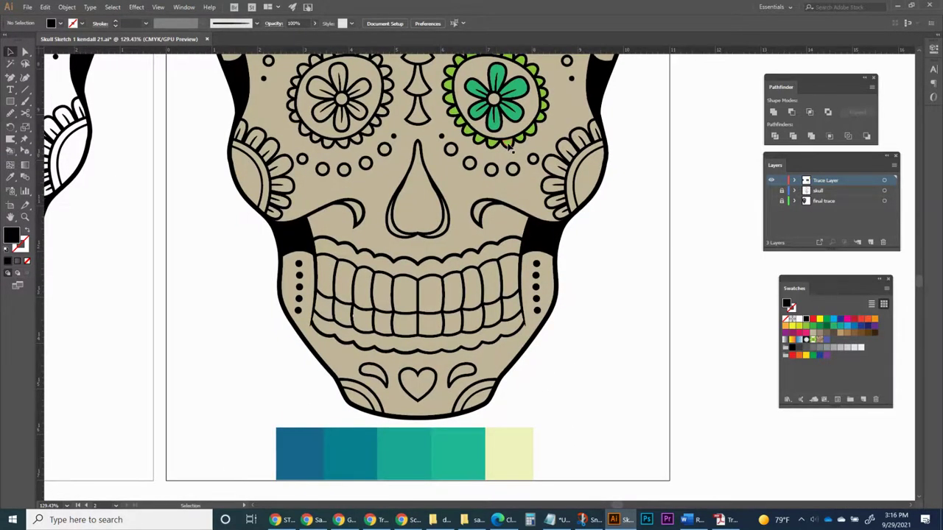
pyautogui.click(510, 146)
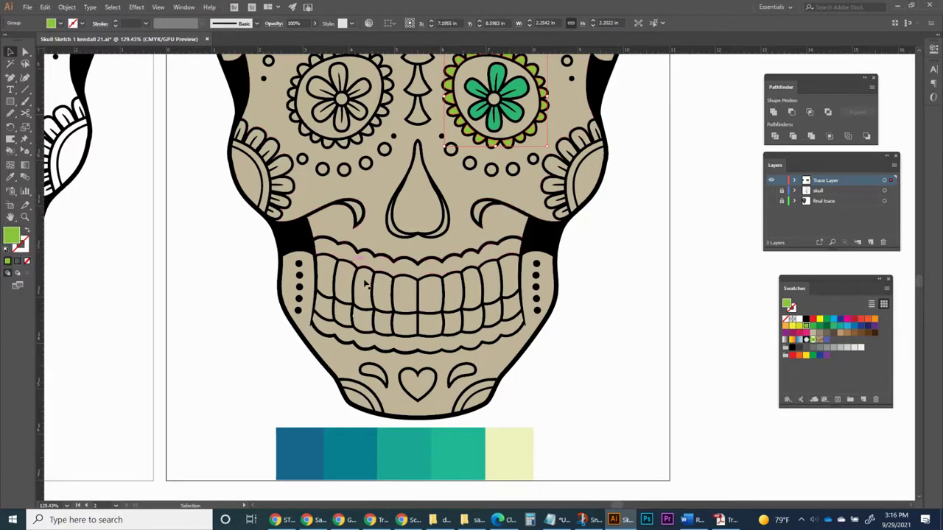
pyautogui.press('i')
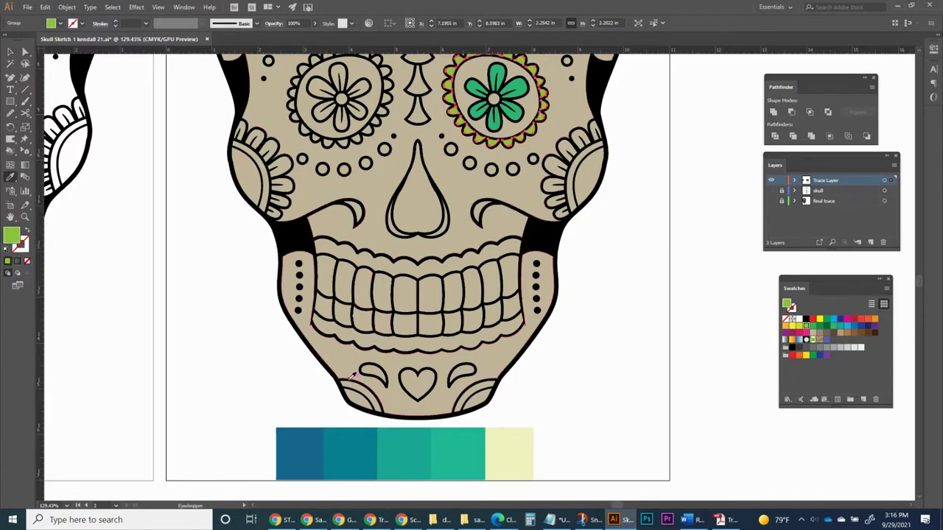
pyautogui.click(310, 453)
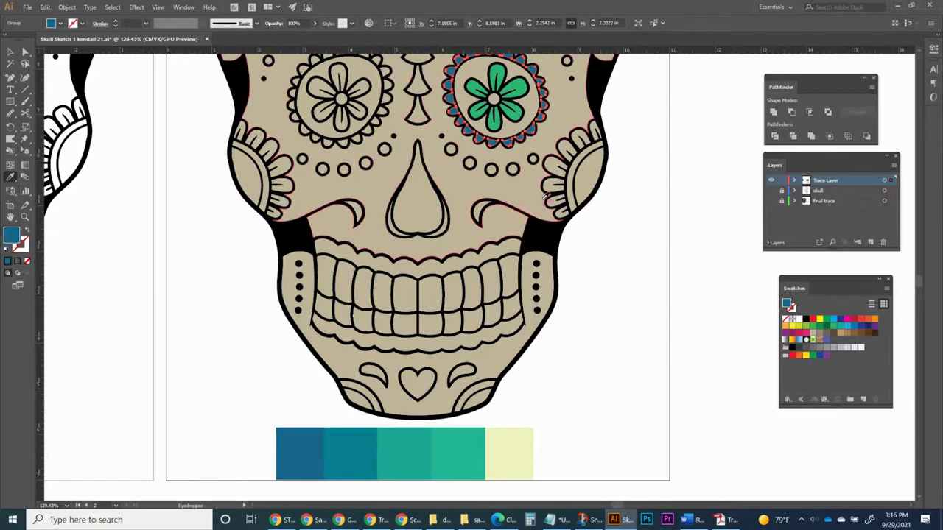
# Recolor the green flower petals inside the same eye with the pale yellow sampled from the pasted palette.
pyautogui.press('v')
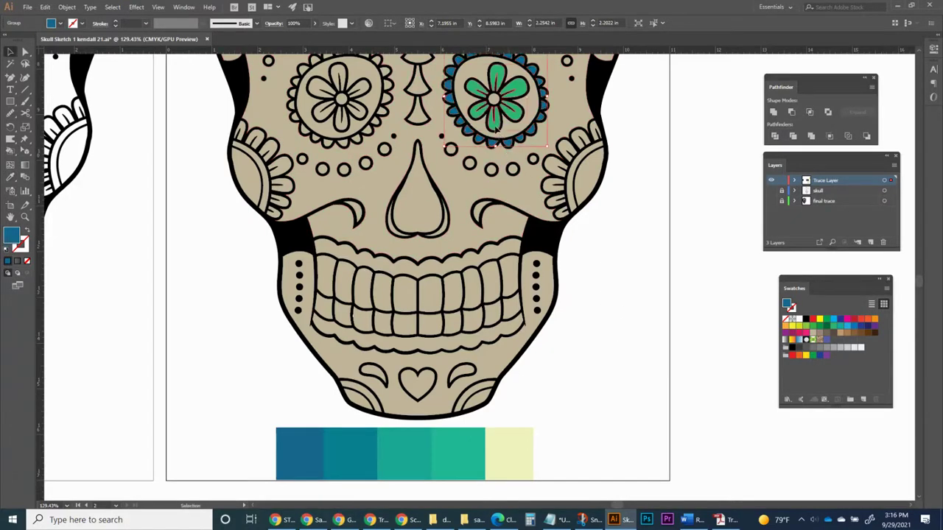
pyautogui.click(499, 131)
pyautogui.press('i')
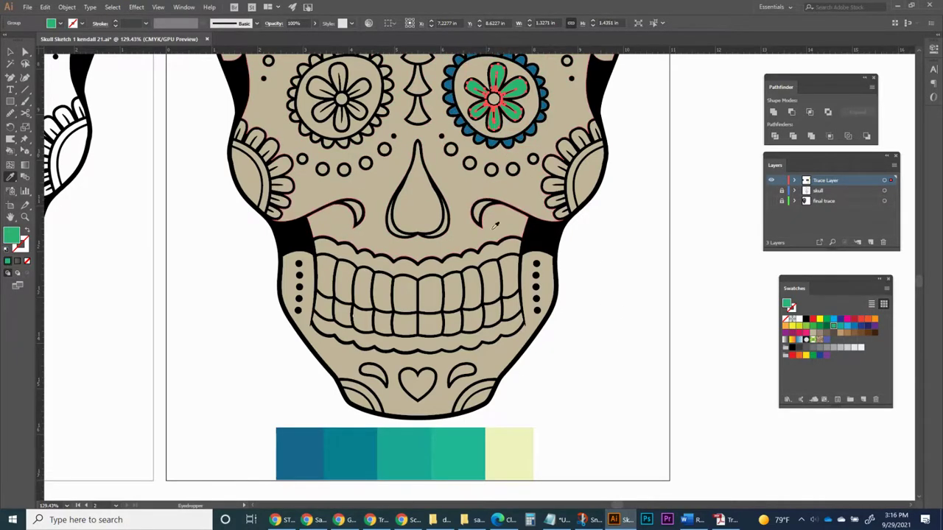
pyautogui.click(518, 447)
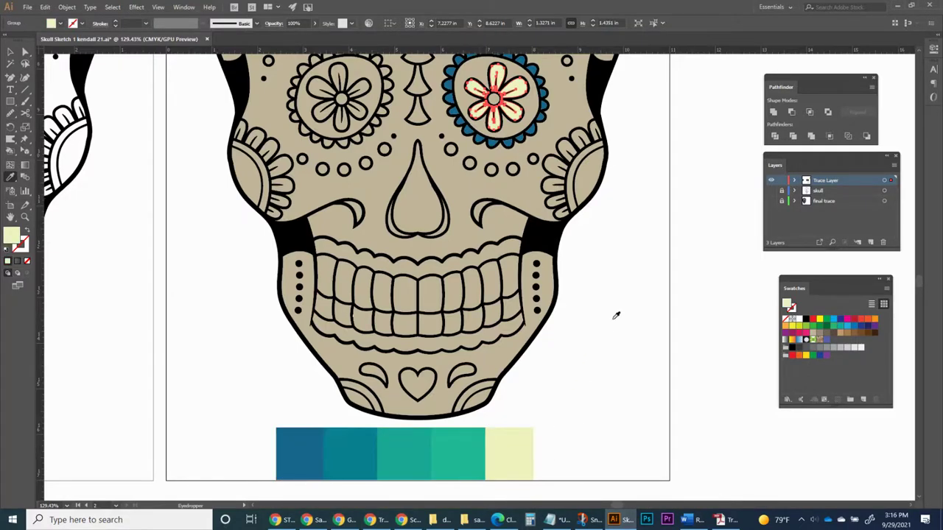
# Select the row of five palette squares above the colored skull.
pyautogui.hotkey('ctrl', '-')
pyautogui.hotkey('ctrl', '-')
pyautogui.hotkey('ctrl', '-')
pyautogui.click(479, 416)
pyautogui.press('v')
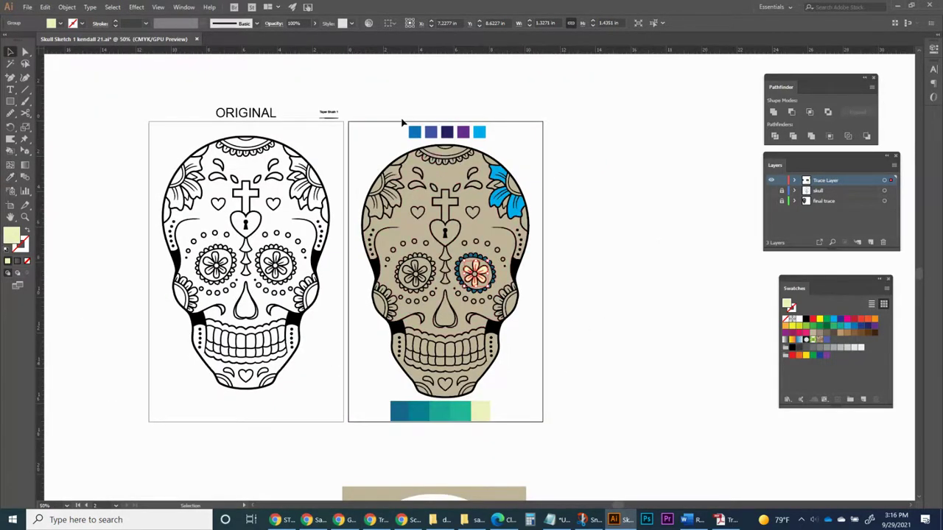
pyautogui.click(485, 134)
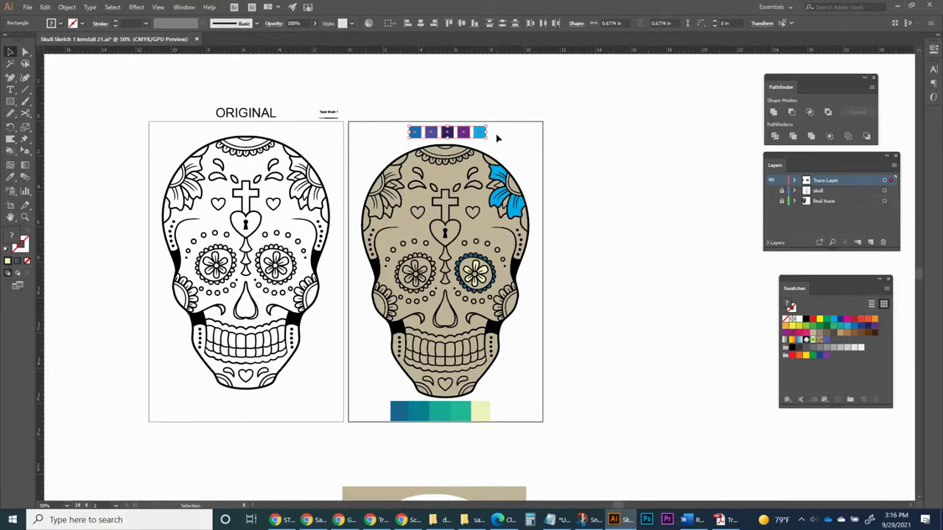
pyautogui.click(417, 513)
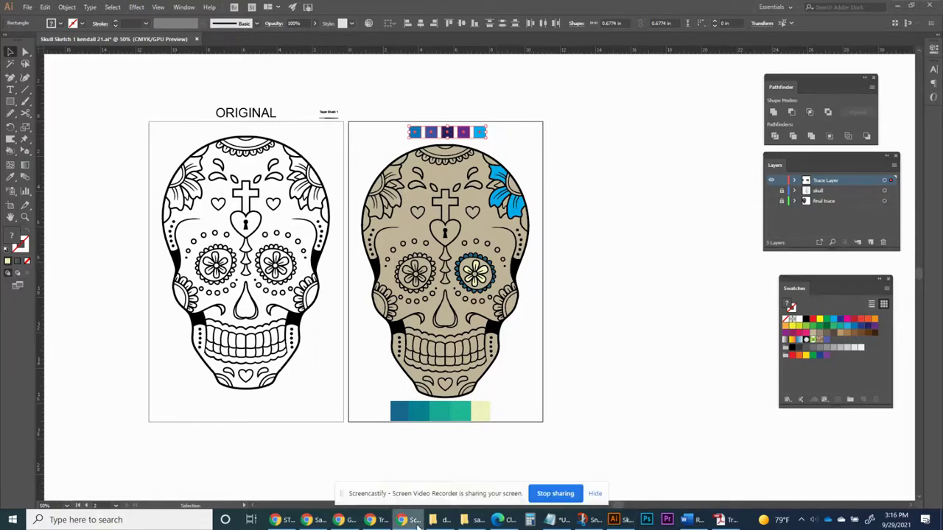